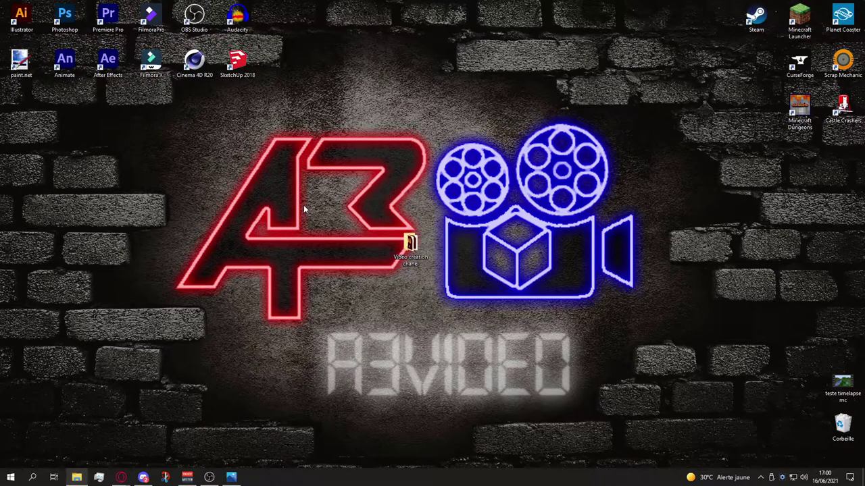
# Launch Adobe Illustrator from its desktop icon
pyautogui.rightClick(304, 168)
pyautogui.click(280, 161)
pyautogui.doubleClick(14, 15)
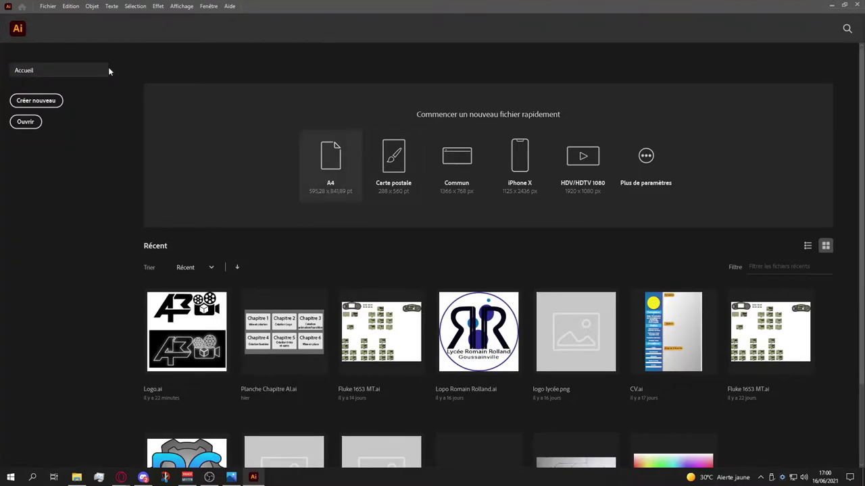
# Create a new blank landscape document from the start screen
pyautogui.click(45, 102)
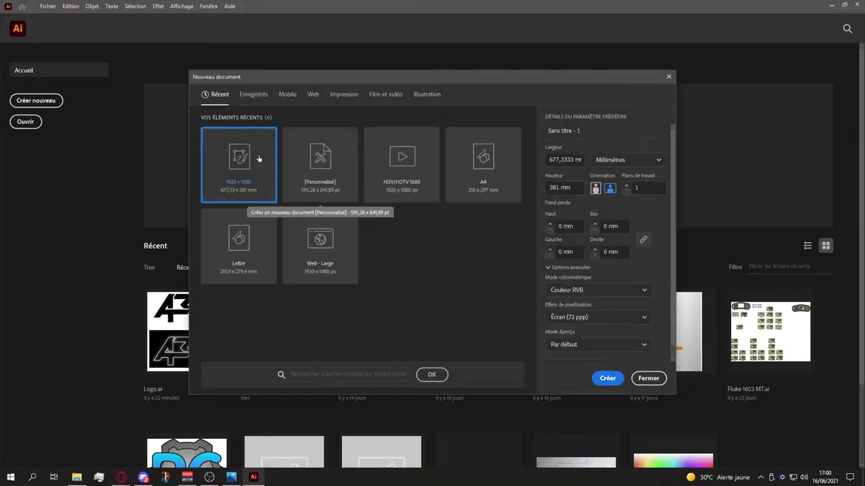
pyautogui.click(610, 379)
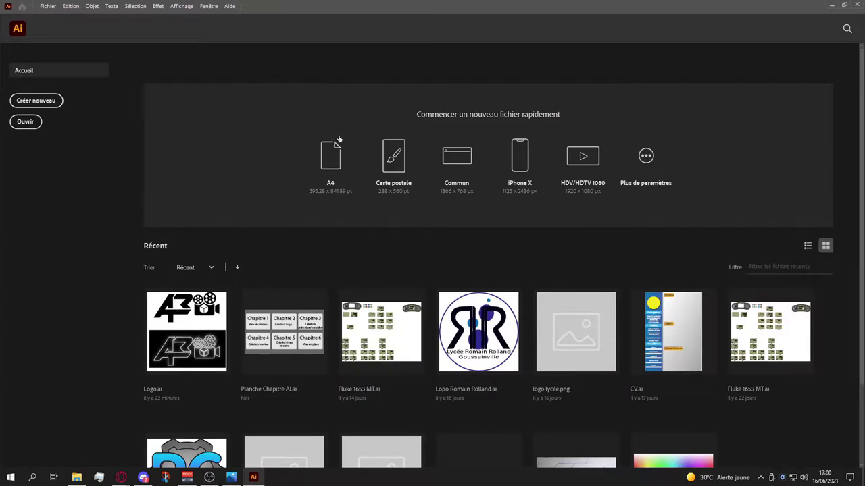
pyautogui.click(464, 182)
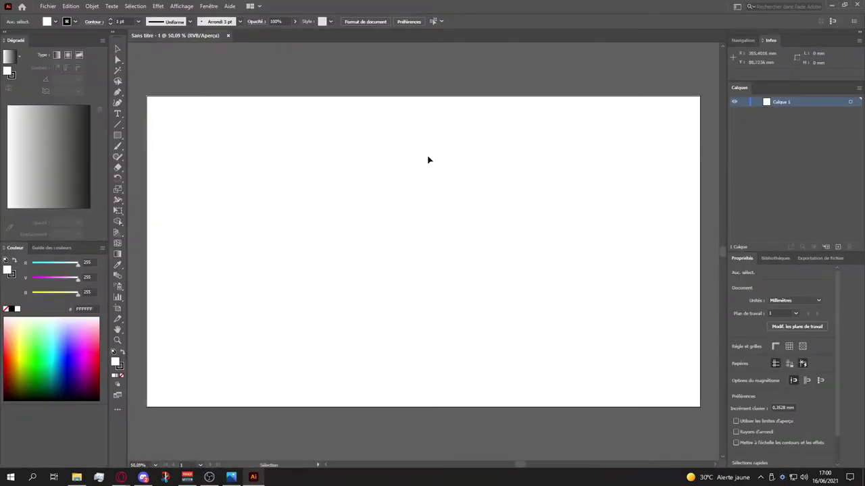
# Draw a rectangle snapped to the artboard's edges so it covers the whole artboard
pyautogui.click(117, 135)
pyautogui.moveTo(142, 90)
pyautogui.mouseDown()
pyautogui.moveTo(432, 268)
pyautogui.moveTo(701, 406)
pyautogui.mouseUp()
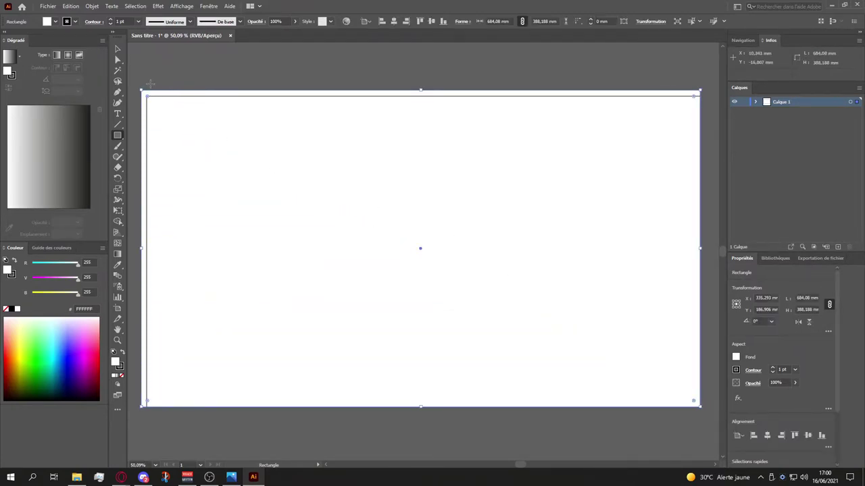
pyautogui.moveTo(142, 90); pyautogui.dragTo(147, 97)
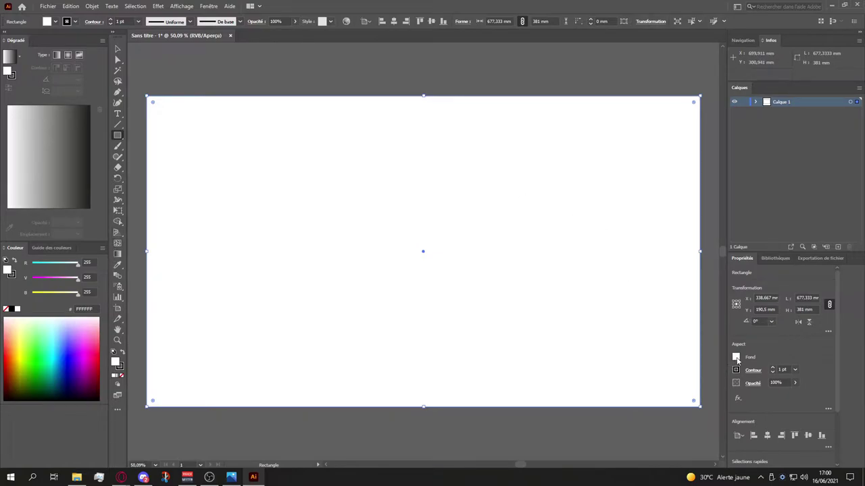
# Fill the background rectangle with dark grey #1A1A1A and undo the stray extra rectangle
pyautogui.click(736, 358)
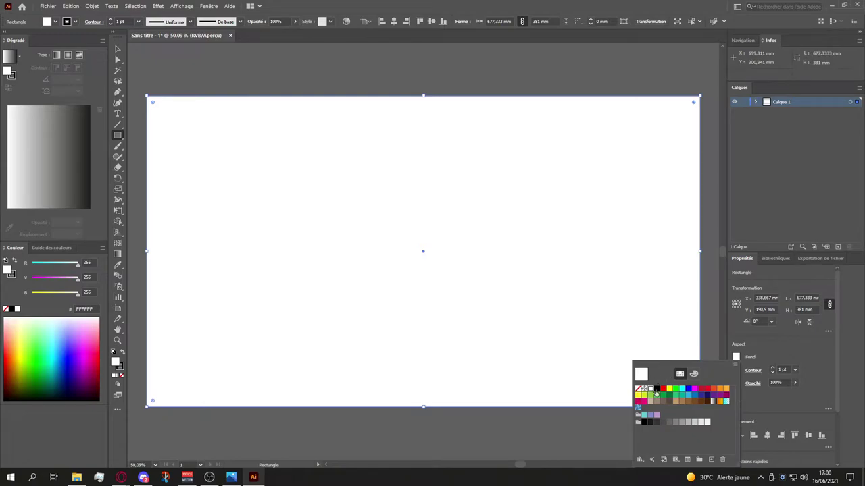
pyautogui.click(656, 389)
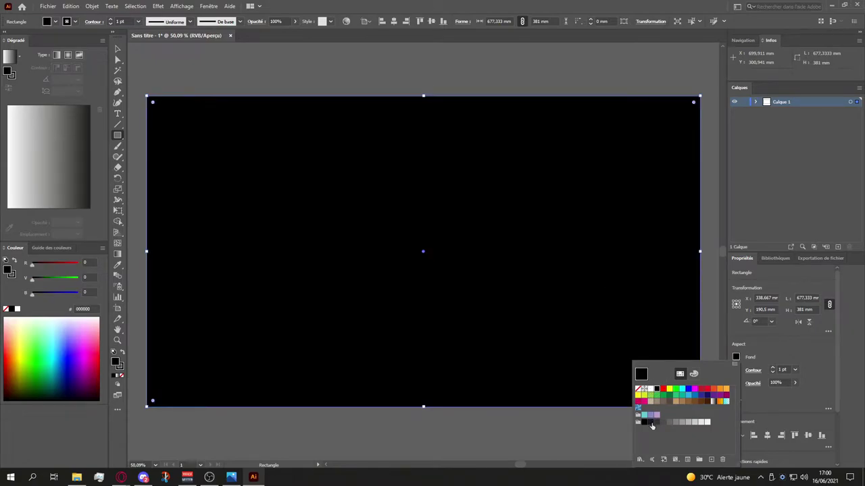
pyautogui.click(657, 422)
pyautogui.click(650, 423)
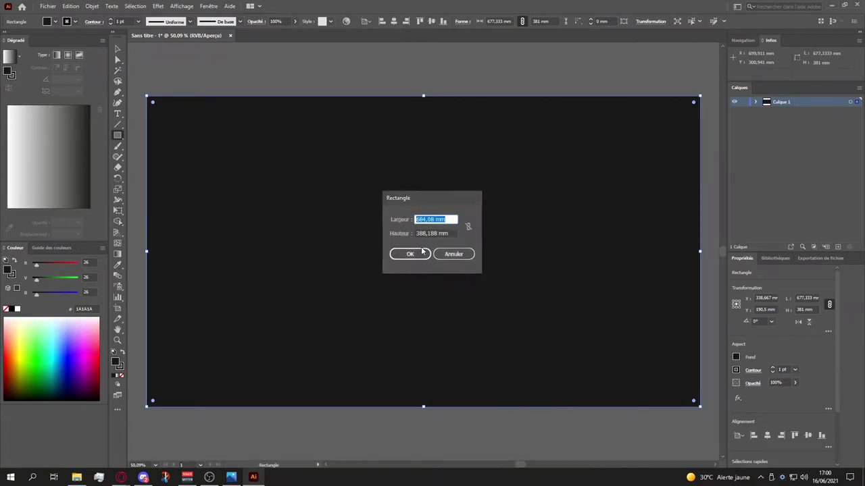
pyautogui.press('Return')
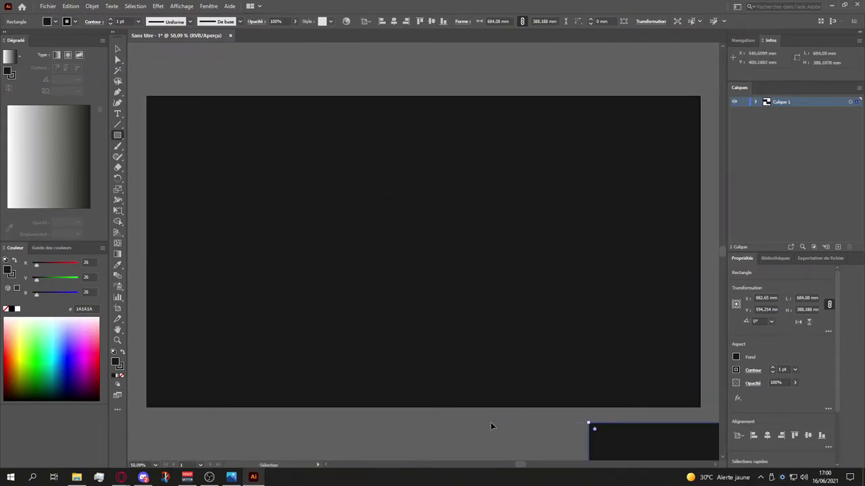
pyautogui.hotkey('ctrl', 'z')
pyautogui.click(748, 114)
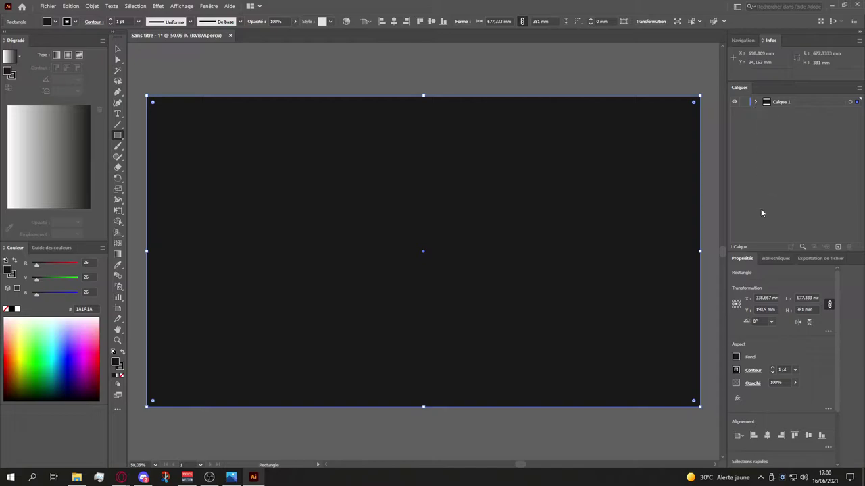
# Add a new layer above Calque 1, colour it blue, name it 'Image', and lock Calque 1
pyautogui.click(838, 246)
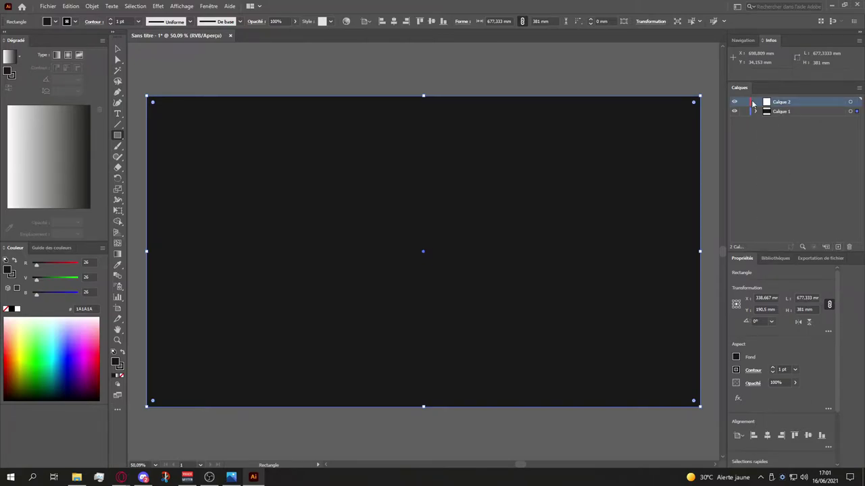
pyautogui.doubleClick(805, 102)
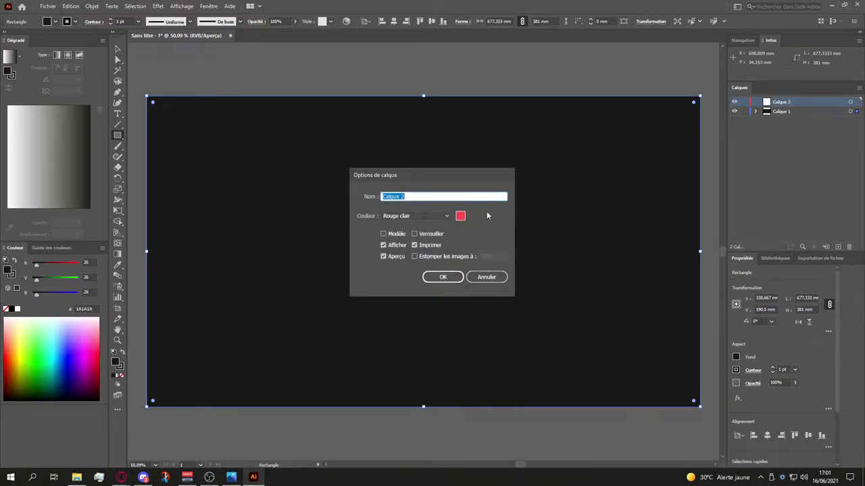
pyautogui.click(465, 216)
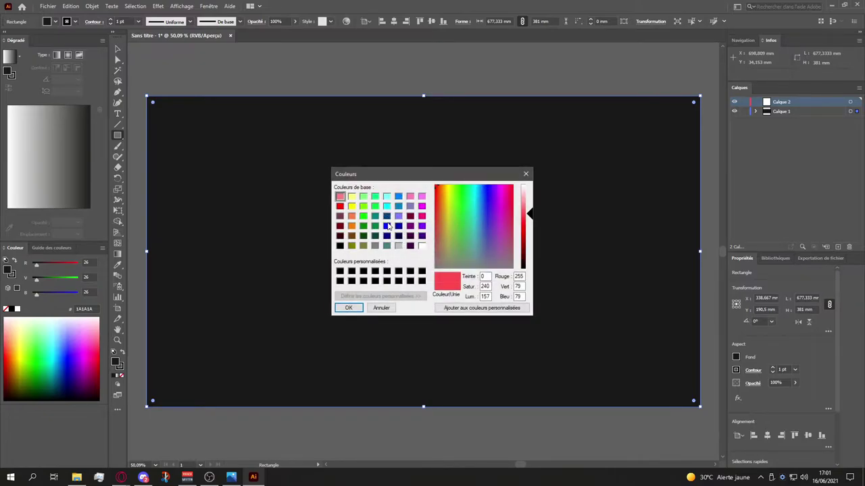
pyautogui.click(387, 227)
pyautogui.click(348, 307)
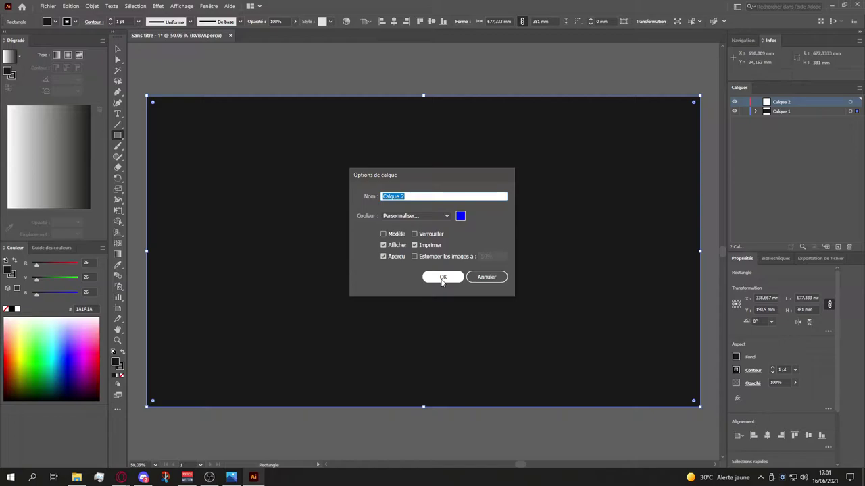
pyautogui.write('Image')
pyautogui.click(441, 278)
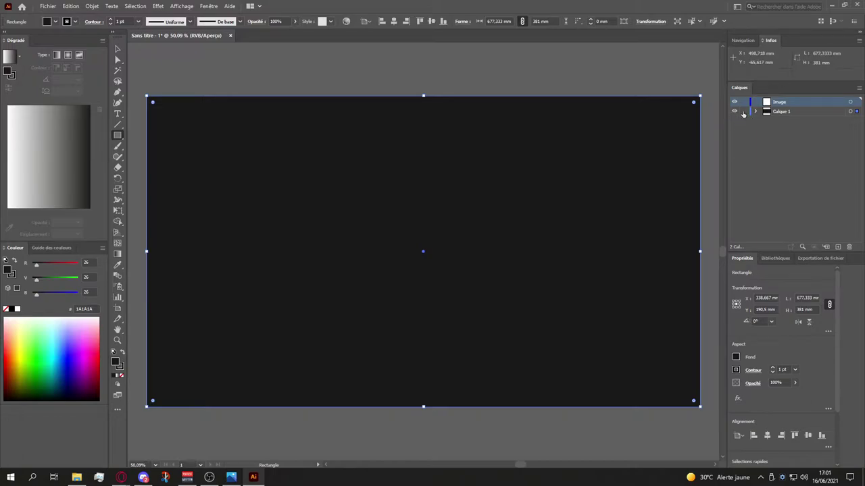
pyautogui.click(743, 111)
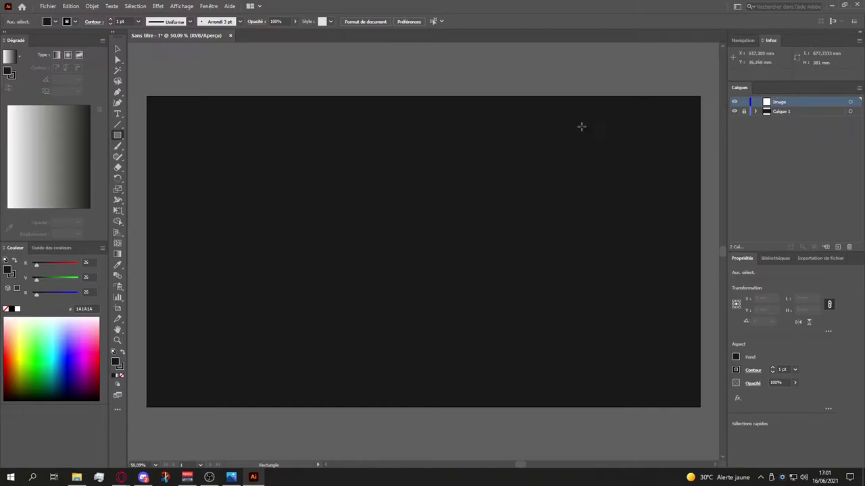
# Draw a long horizontal rectangle bar near the top of the artboard
pyautogui.click(118, 135)
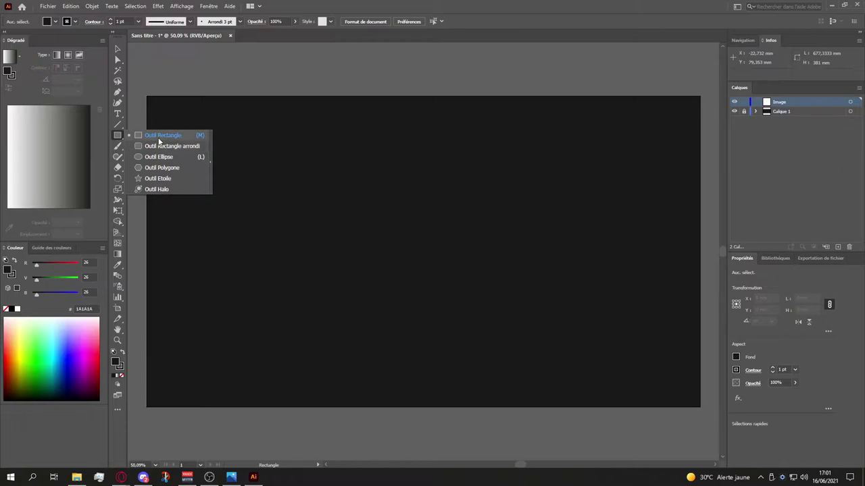
pyautogui.click(159, 137)
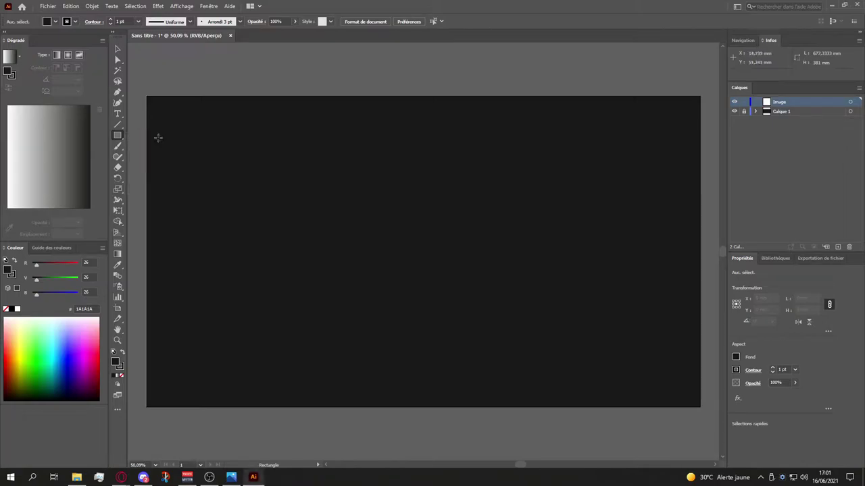
pyautogui.moveTo(179, 130); pyautogui.dragTo(657, 182)
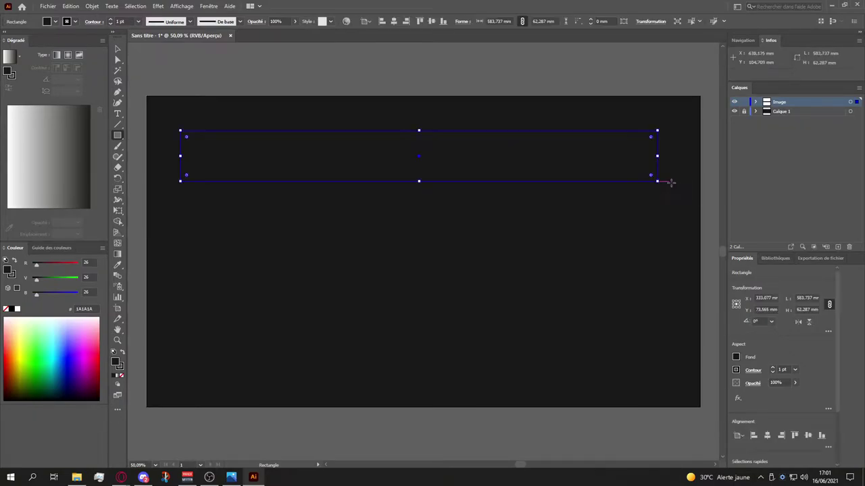
# Give the bar a white fill and no outline
pyautogui.click(738, 356)
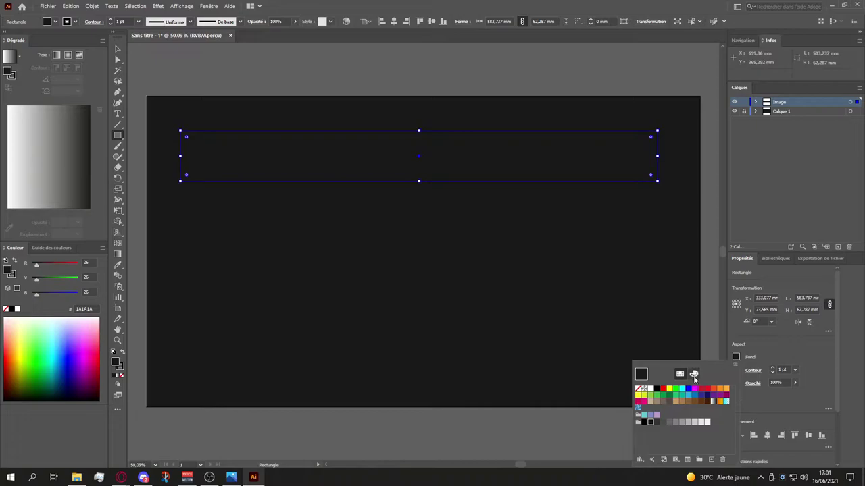
pyautogui.click(651, 392)
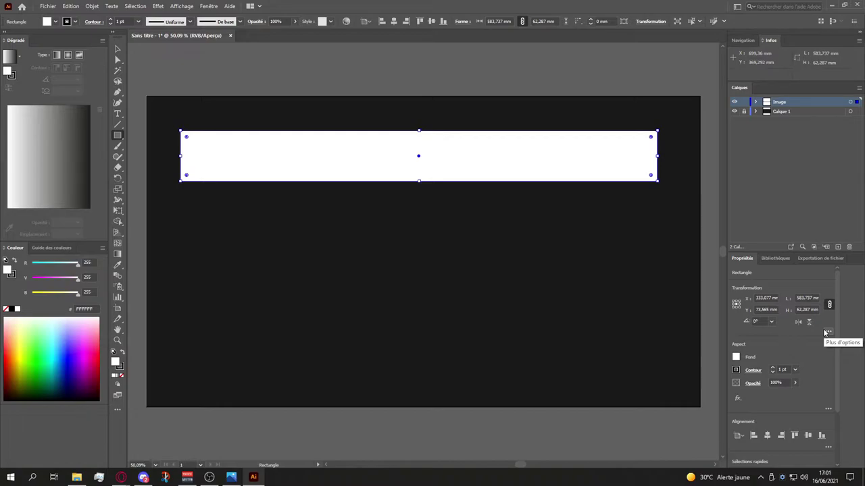
pyautogui.click(735, 370)
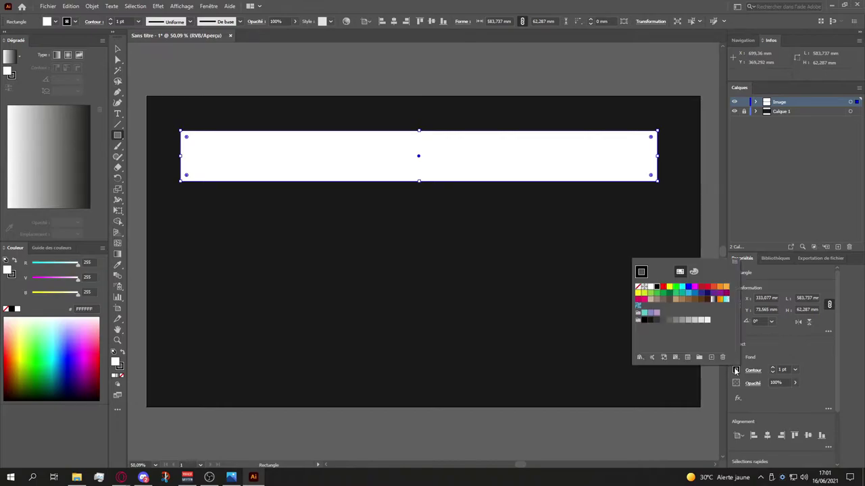
pyautogui.click(638, 287)
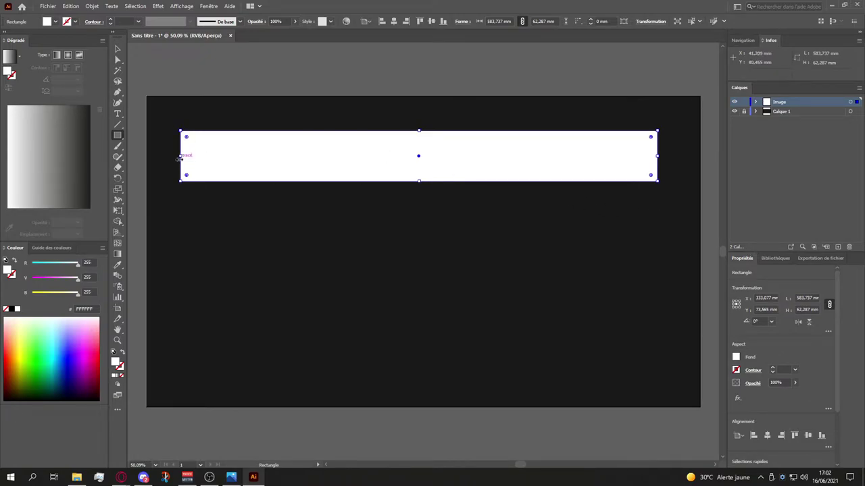
# Remove a stray tiny rectangle, narrow the bar to 533.6 mm wide, and shift it down-right
pyautogui.moveTo(178, 156); pyautogui.dragTo(158, 154)
pyautogui.hotkey('ctrl', 'z')
pyautogui.click(117, 48)
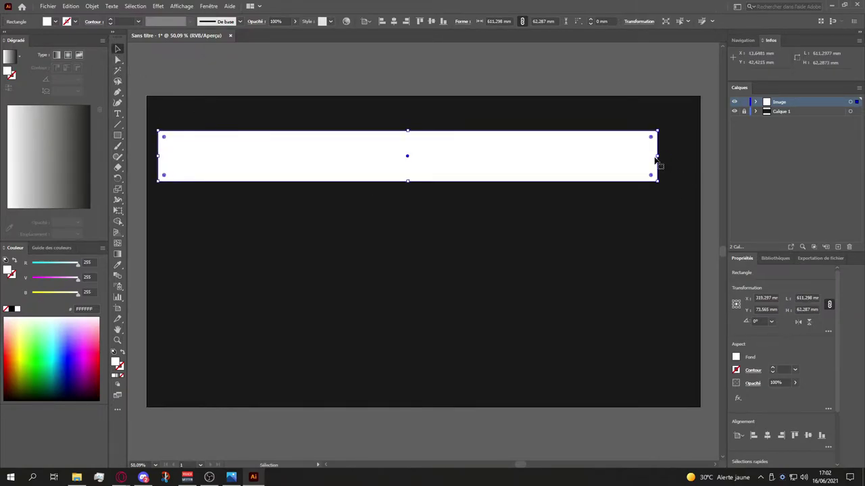
pyautogui.moveTo(657, 157); pyautogui.dragTo(689, 157)
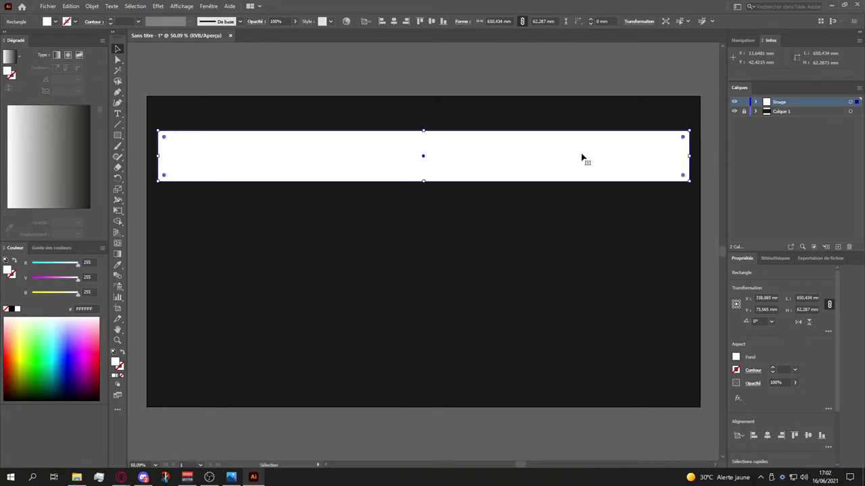
pyautogui.moveTo(581, 157); pyautogui.dragTo(586, 140)
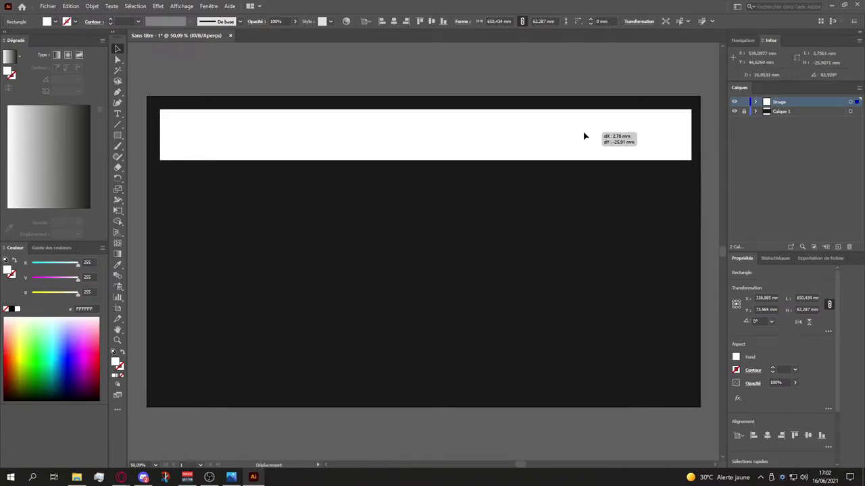
pyautogui.moveTo(586, 141); pyautogui.dragTo(581, 143)
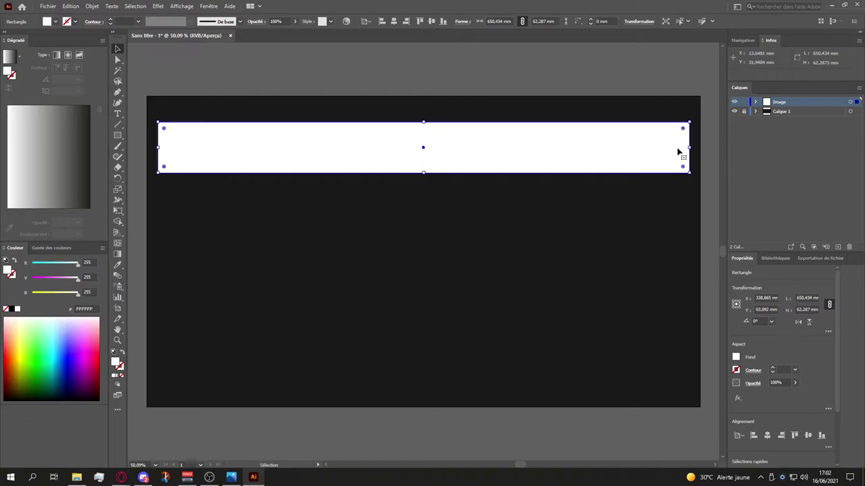
pyautogui.moveTo(690, 147); pyautogui.dragTo(593, 156)
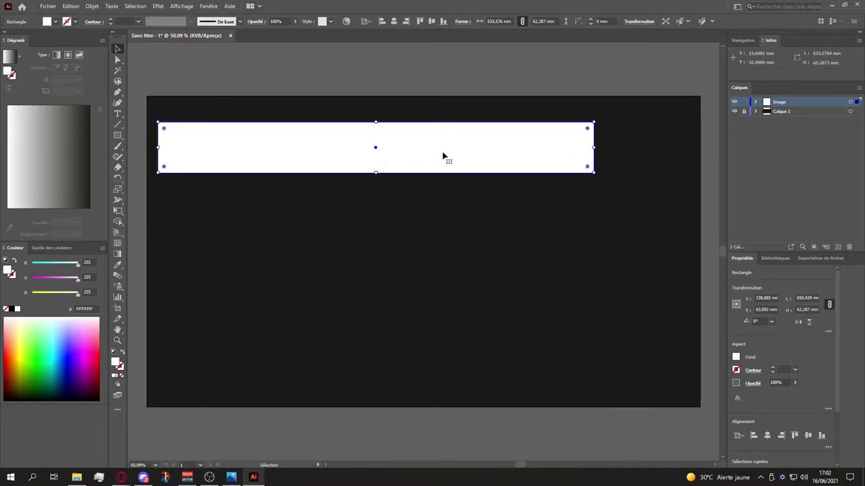
pyautogui.moveTo(448, 159)
pyautogui.mouseDown()
pyautogui.moveTo(474, 181)
pyautogui.moveTo(504, 180)
pyautogui.mouseUp()
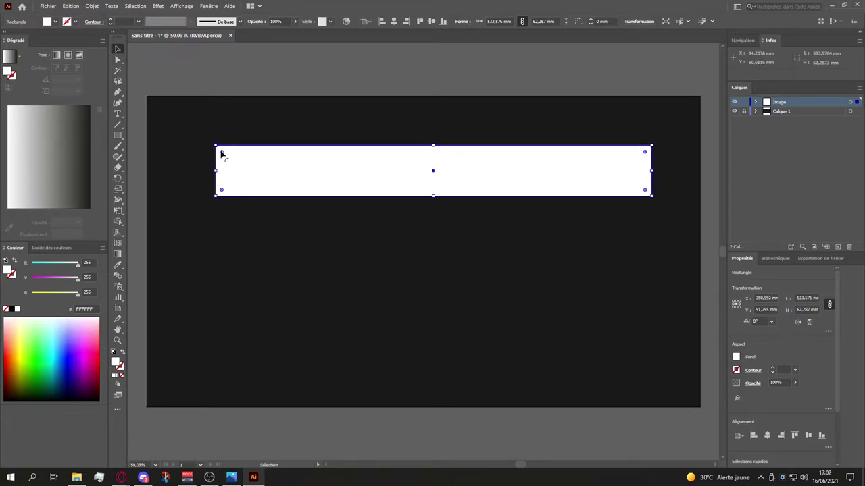
# Round the bar's corners to 31.14 mm to form a pill shape
pyautogui.moveTo(221, 154); pyautogui.dragTo(284, 178)
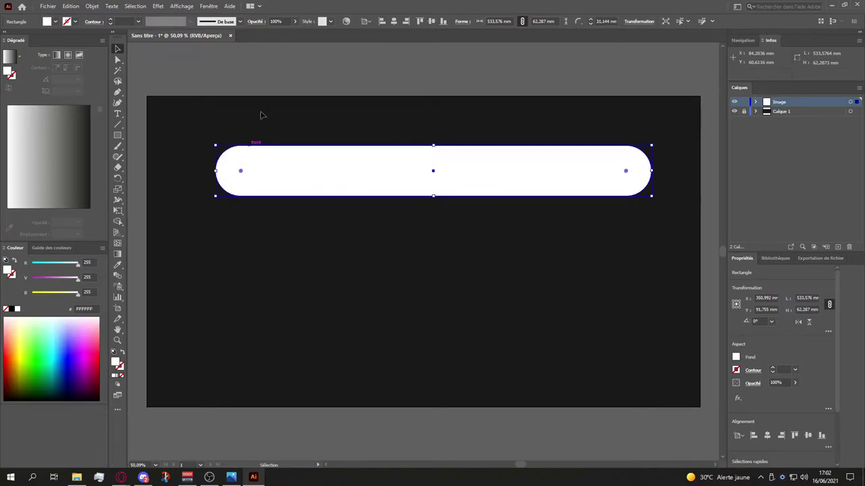
pyautogui.click(295, 69)
pyautogui.click(340, 181)
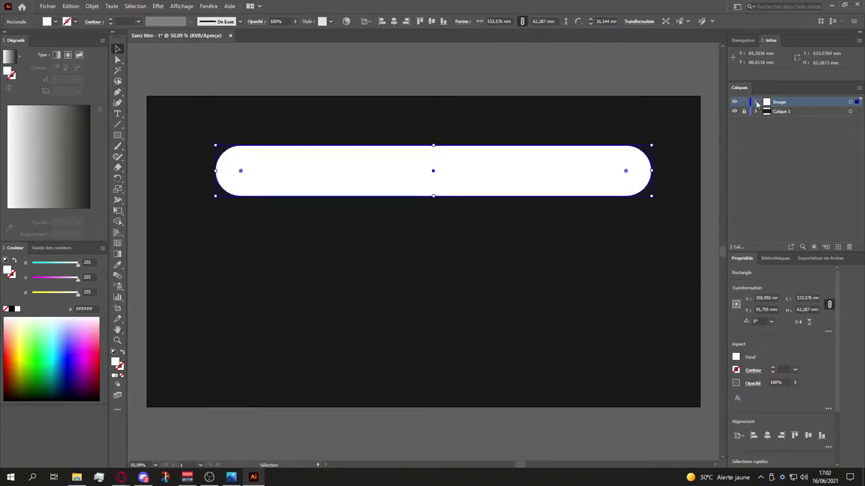
# Expand the Image layer and duplicate the white pill in place, keeping its white fill
pyautogui.click(756, 102)
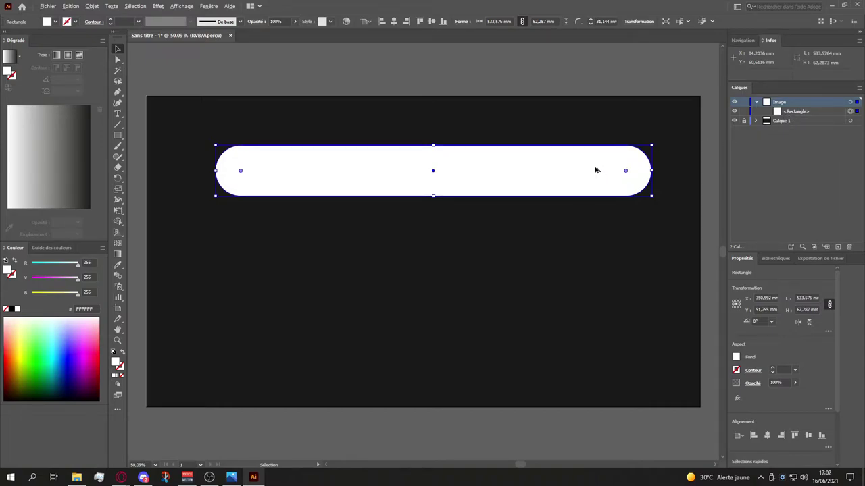
pyautogui.hotkey('alt', 'Down')
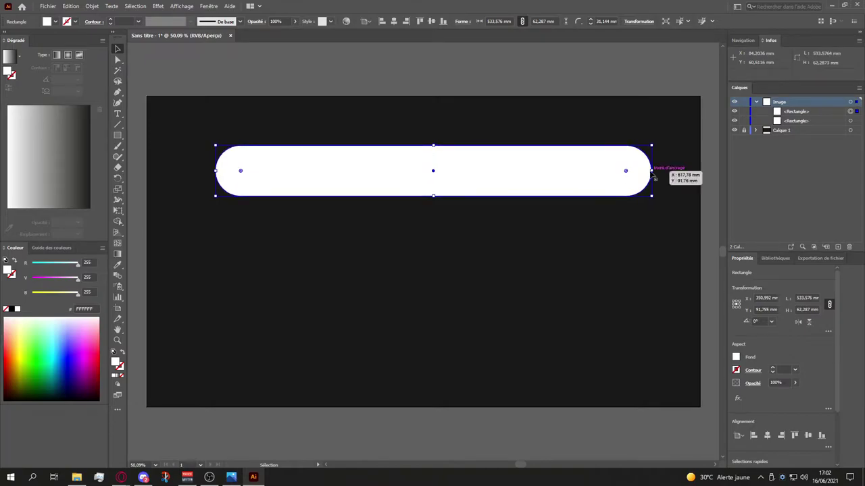
pyautogui.click(735, 356)
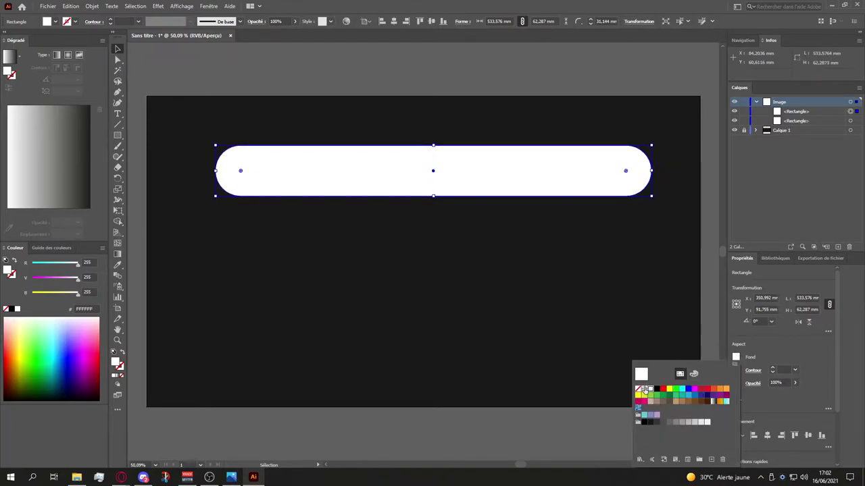
pyautogui.click(639, 389)
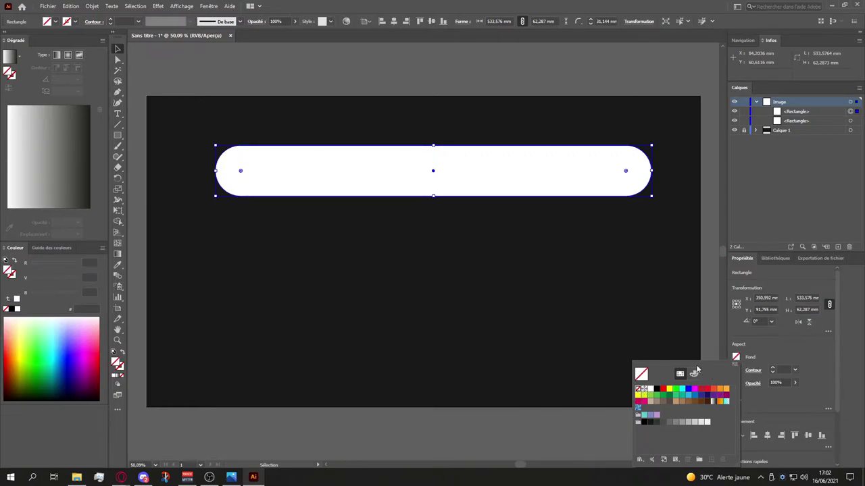
pyautogui.click(650, 390)
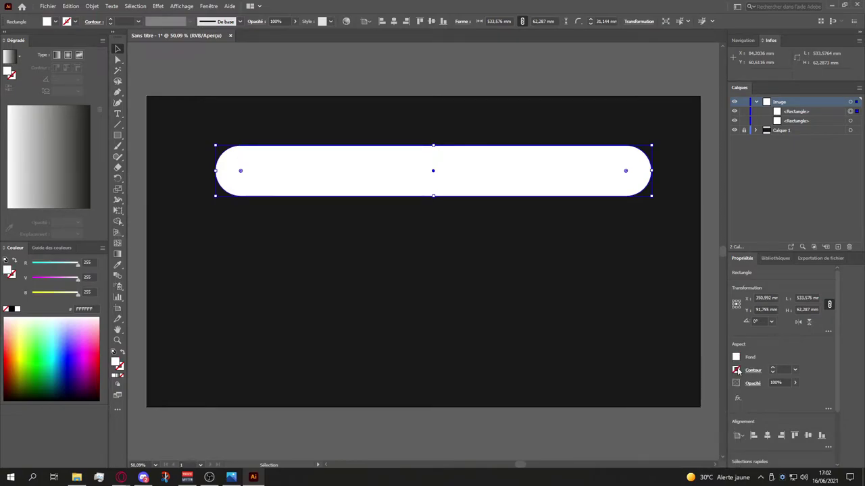
# Give the duplicate pill a white outline 10 pt thick
pyautogui.click(736, 370)
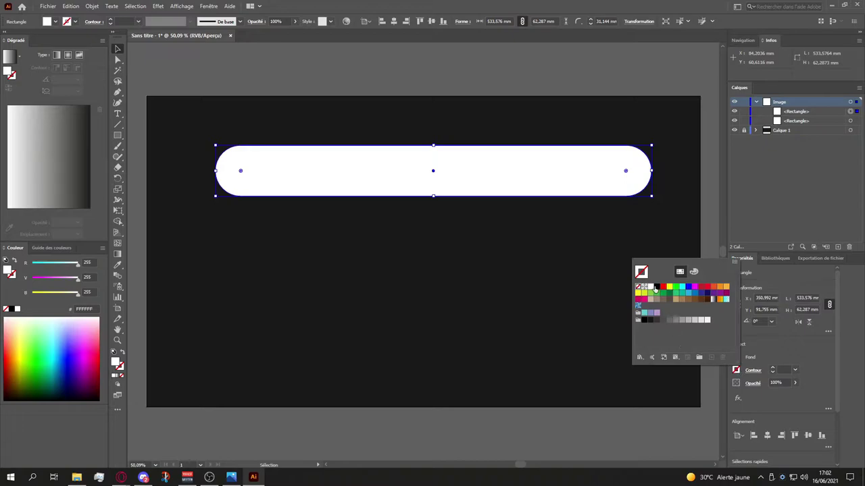
pyautogui.click(656, 288)
pyautogui.click(782, 366)
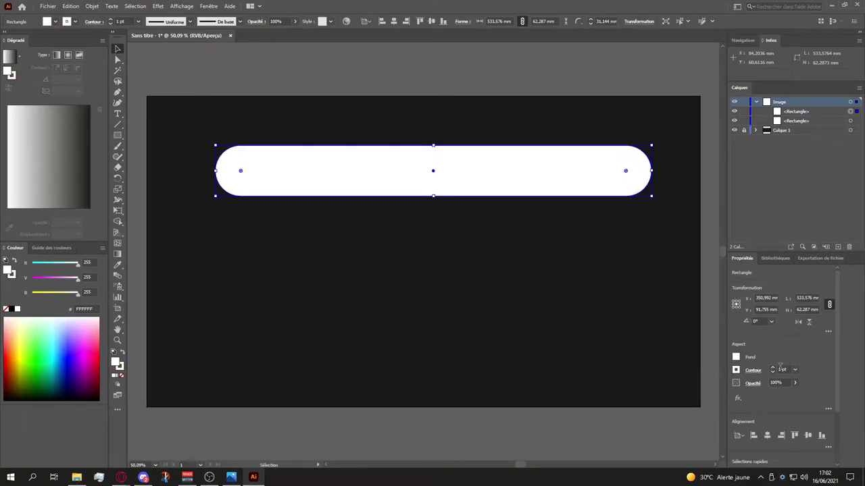
pyautogui.click(781, 370)
pyautogui.write('5')
pyautogui.press('Return')
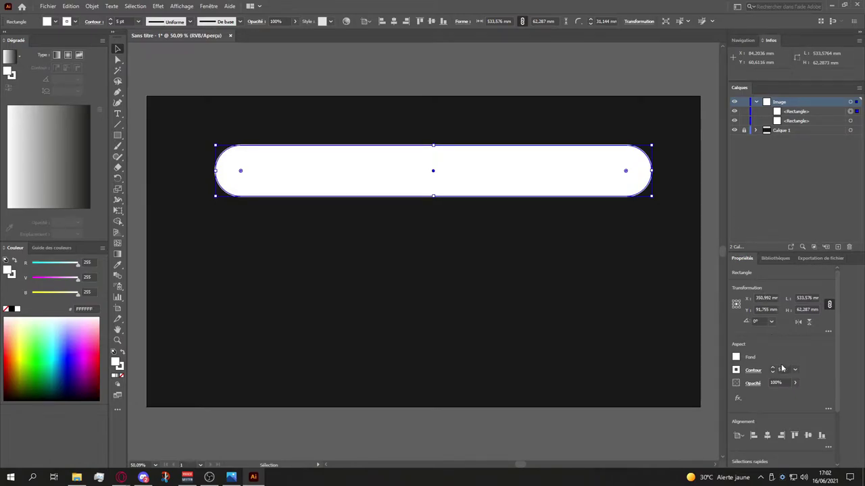
pyautogui.write('10')
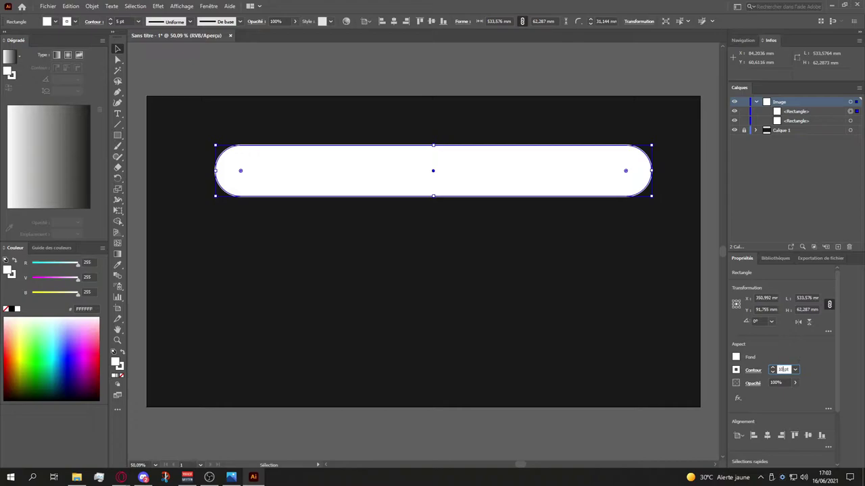
pyautogui.press('Return')
pyautogui.click(694, 207)
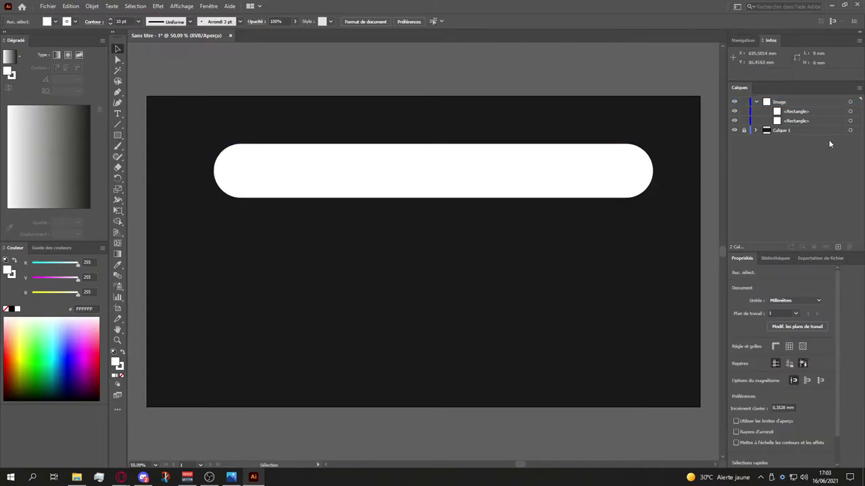
pyautogui.click(848, 110)
# Select the pill copies in the Layers panel and briefly drag one aside to compare, then undo
pyautogui.click(850, 112)
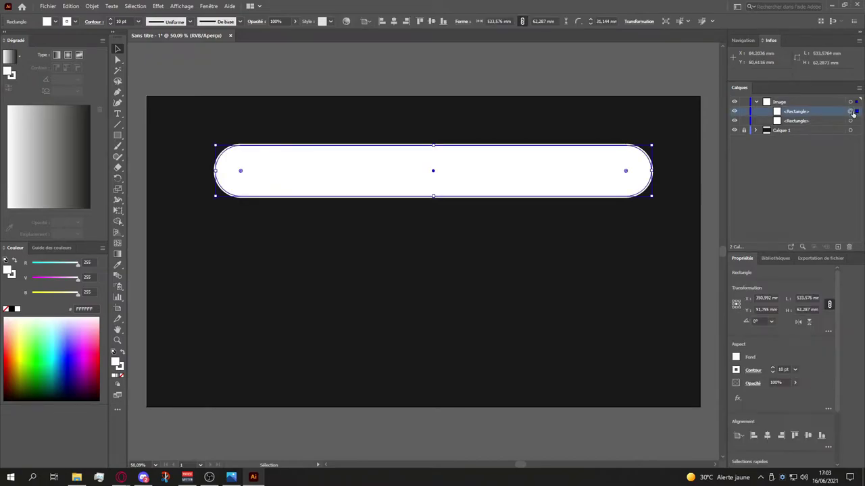
pyautogui.click(850, 121)
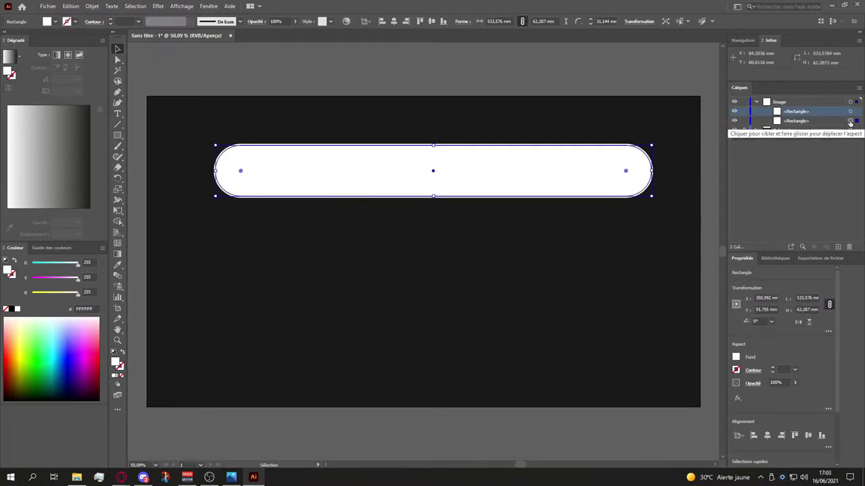
pyautogui.click(800, 122)
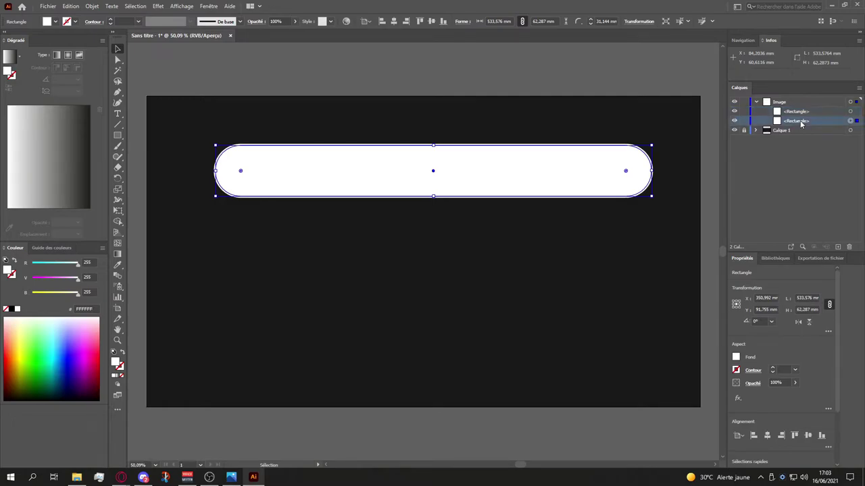
pyautogui.click(806, 142)
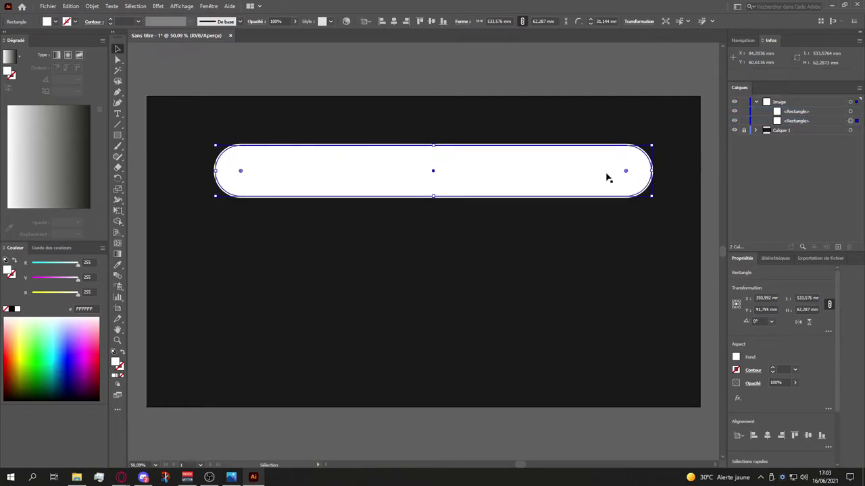
pyautogui.moveTo(607, 177); pyautogui.dragTo(604, 228)
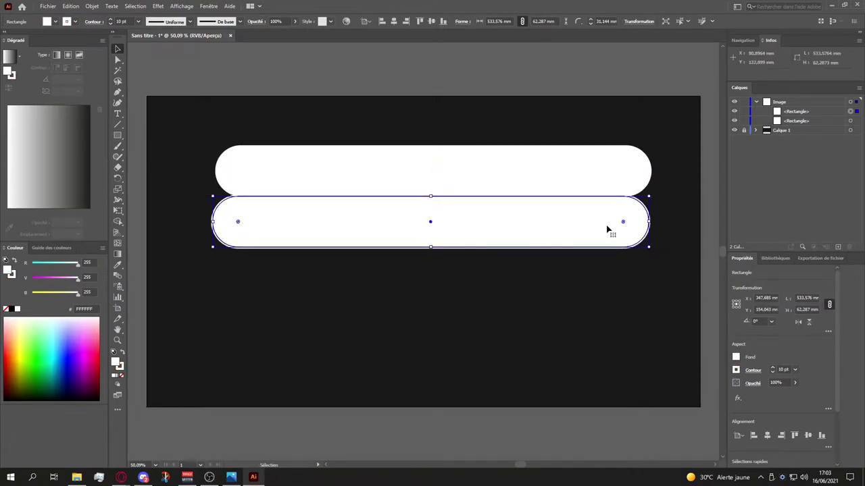
pyautogui.hotkey('ctrl', 'z')
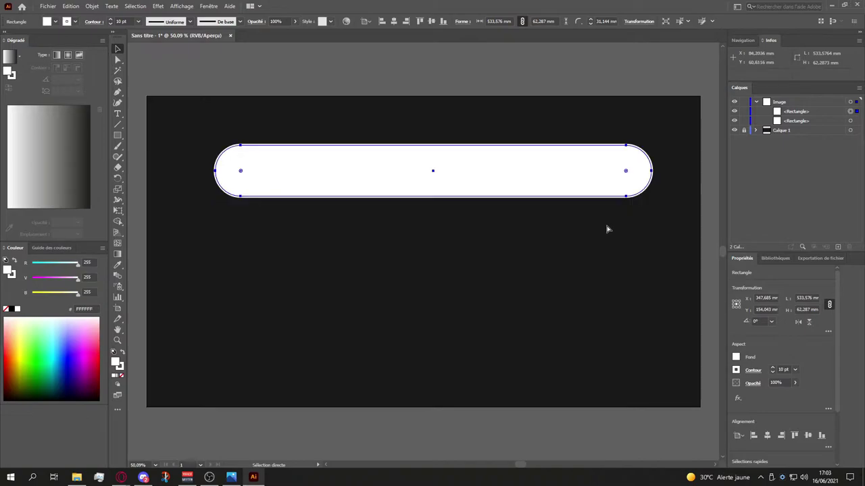
# Rename the outlined rectangle 'Flou' and move it below the other rectangle
pyautogui.doubleClick(813, 112)
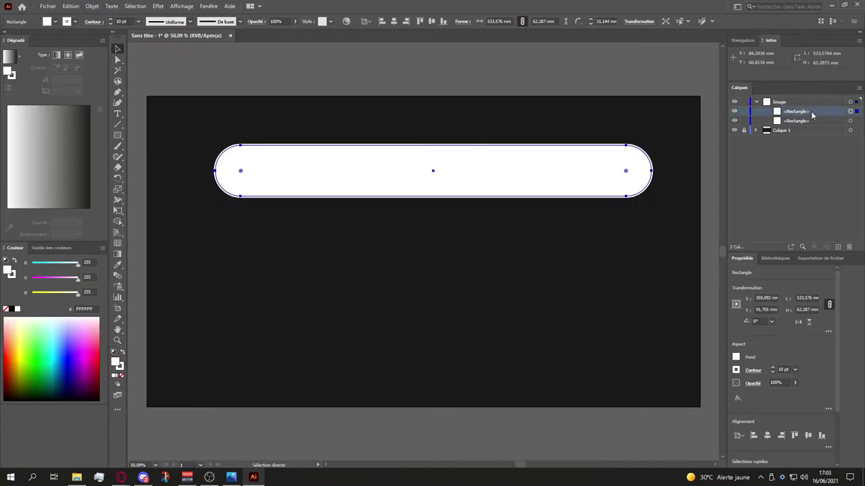
pyautogui.write('Flou')
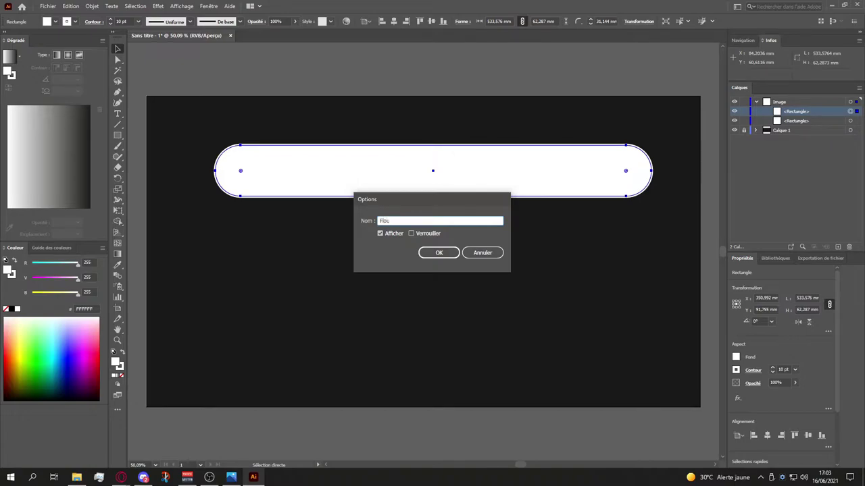
pyautogui.press('Return')
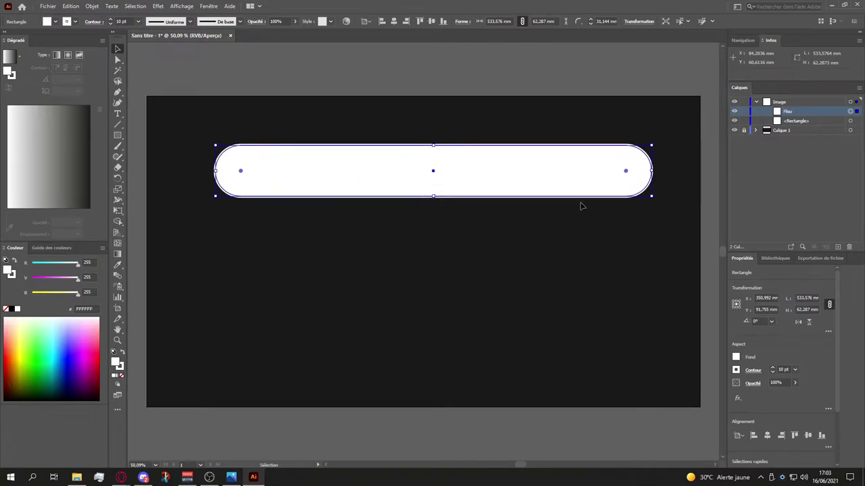
pyautogui.moveTo(796, 115); pyautogui.dragTo(788, 123)
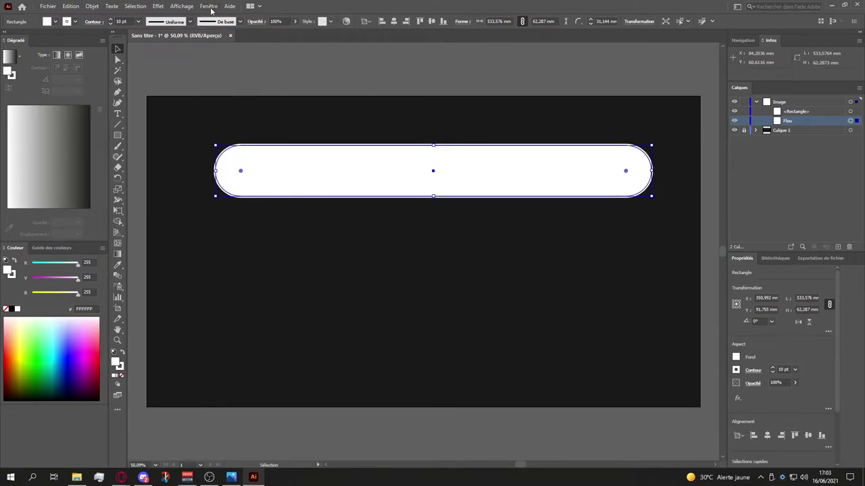
# Apply a 20-pixel Gaussian blur to the Flou rectangle, then deselect it
pyautogui.click(159, 7)
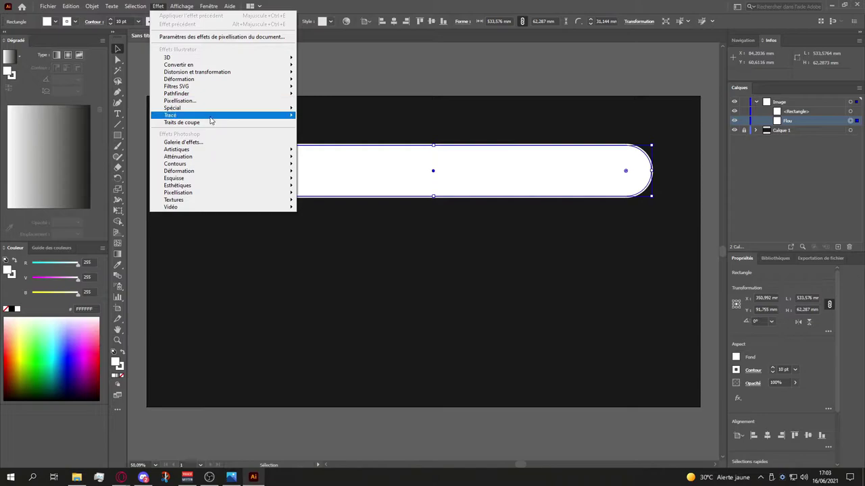
pyautogui.moveTo(262, 161)
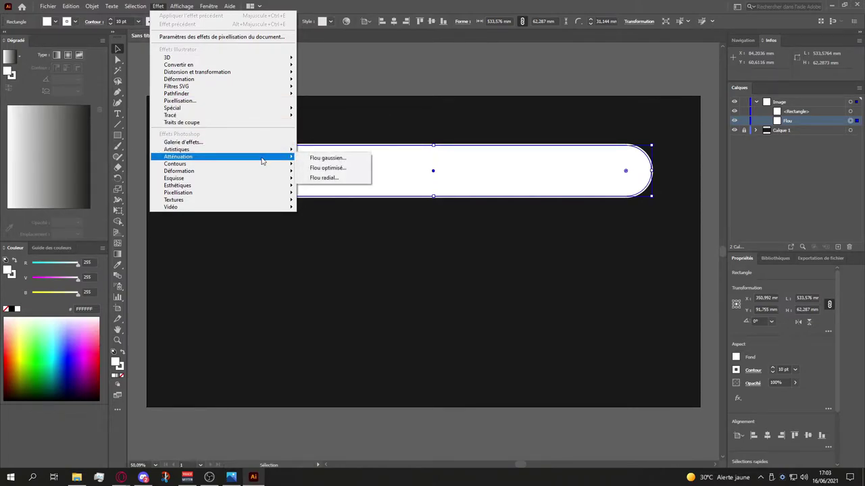
pyautogui.click(338, 159)
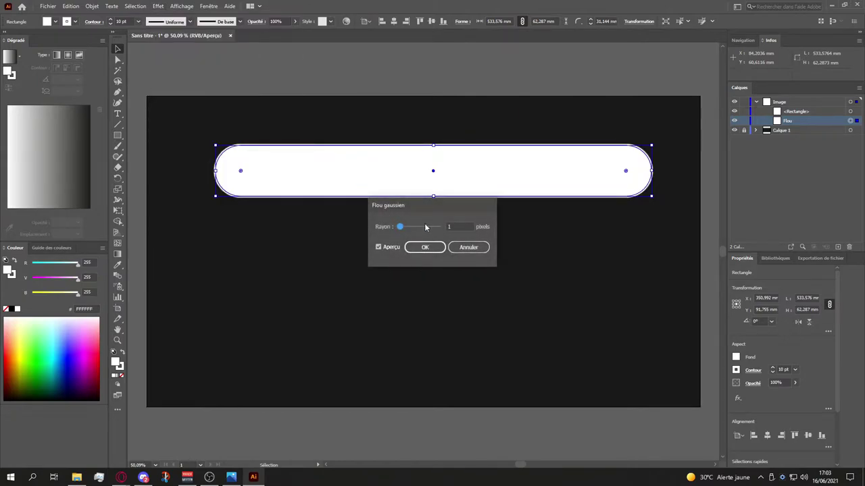
pyautogui.click(451, 226)
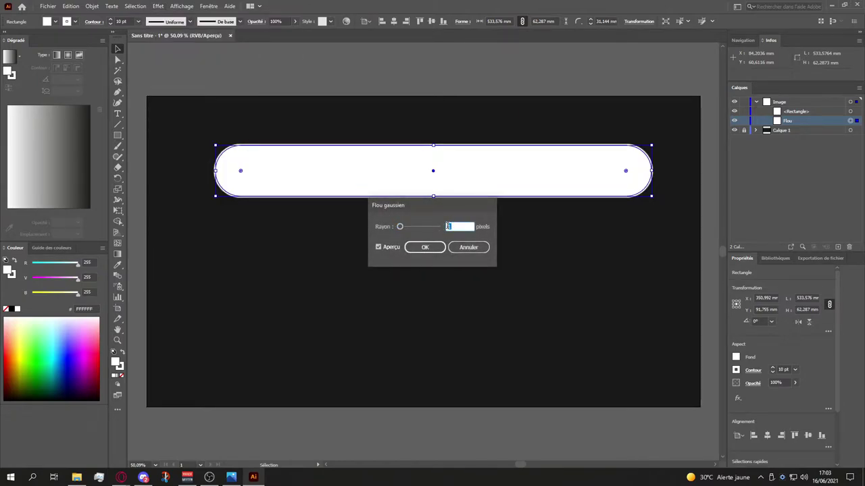
pyautogui.write('2')
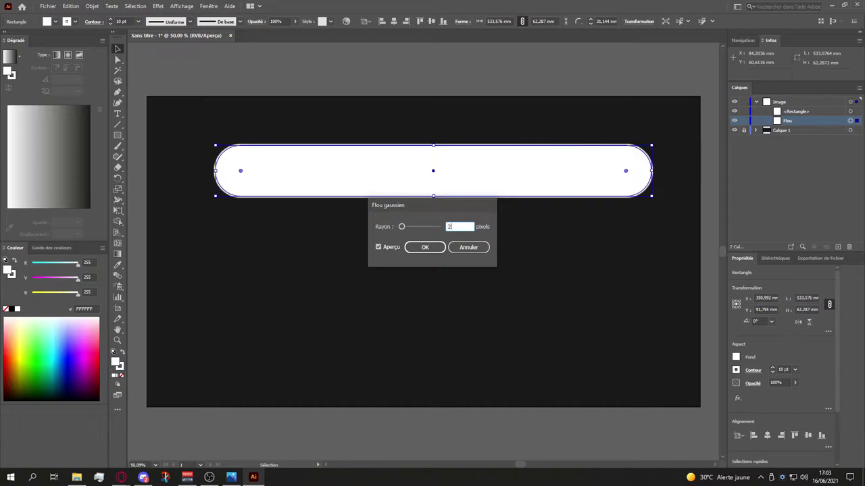
pyautogui.write('0')
pyautogui.click(425, 248)
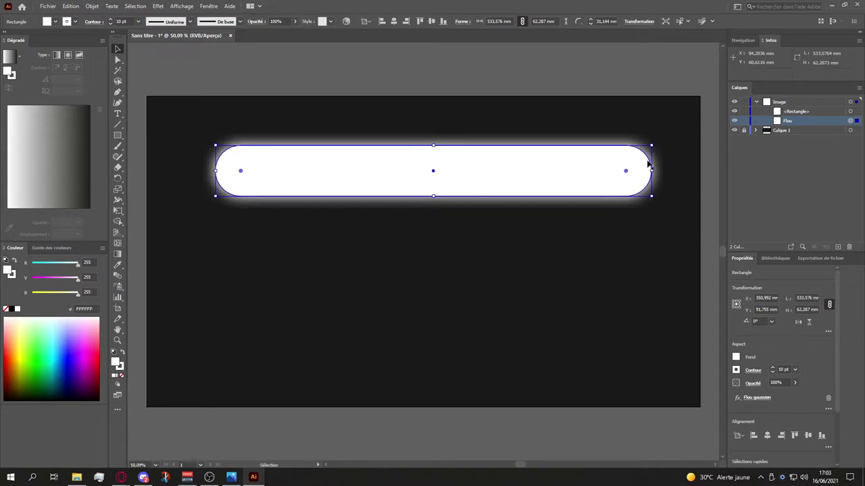
pyautogui.click(667, 178)
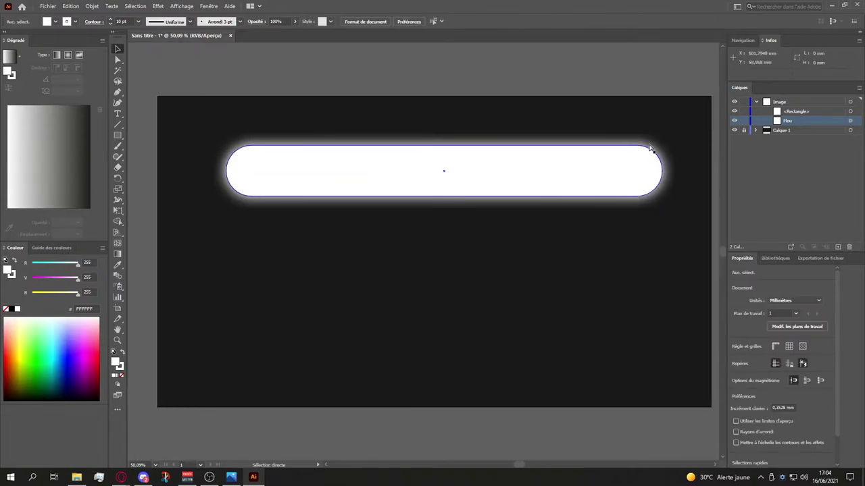
pyautogui.scroll(-1, 650, 147)
pyautogui.scroll(3, 650, 147)
pyautogui.scroll(-3, 430, 344)
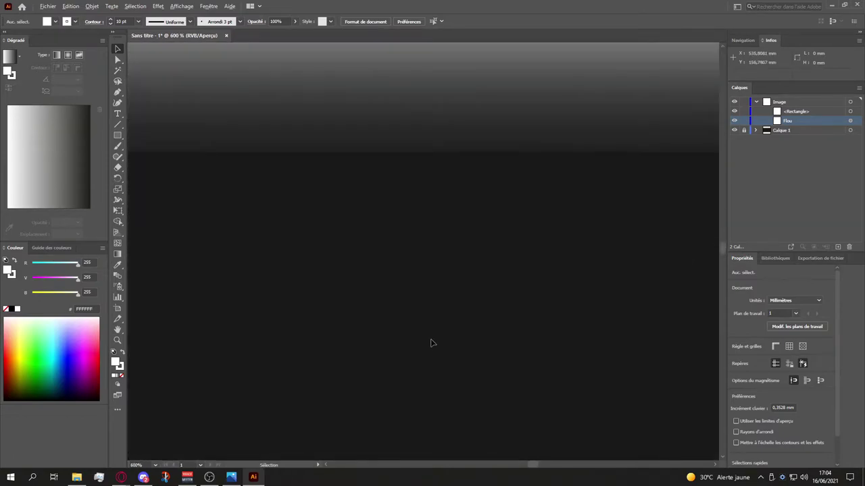
pyautogui.scroll(3, 440, 305)
pyautogui.scroll(-1, 438, 309)
pyautogui.scroll(-1, 438, 309)
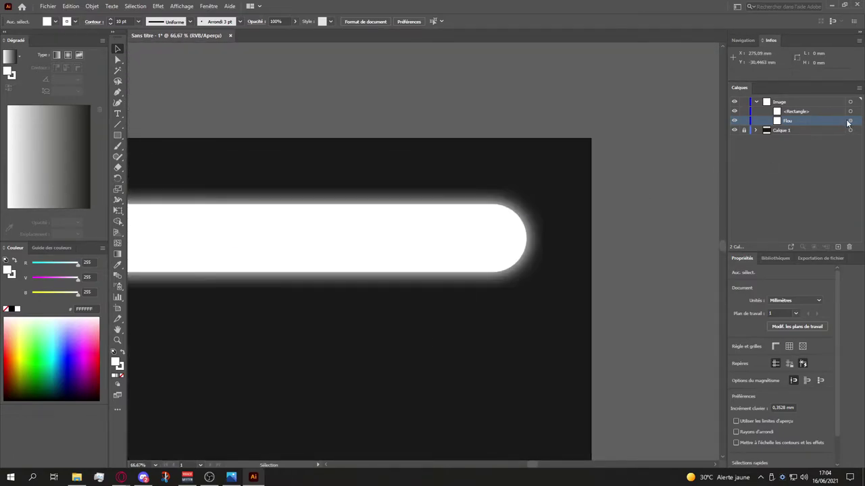
pyautogui.click(734, 121)
pyautogui.click(734, 121)
pyautogui.click(734, 121)
pyautogui.click(734, 121)
pyautogui.click(519, 232)
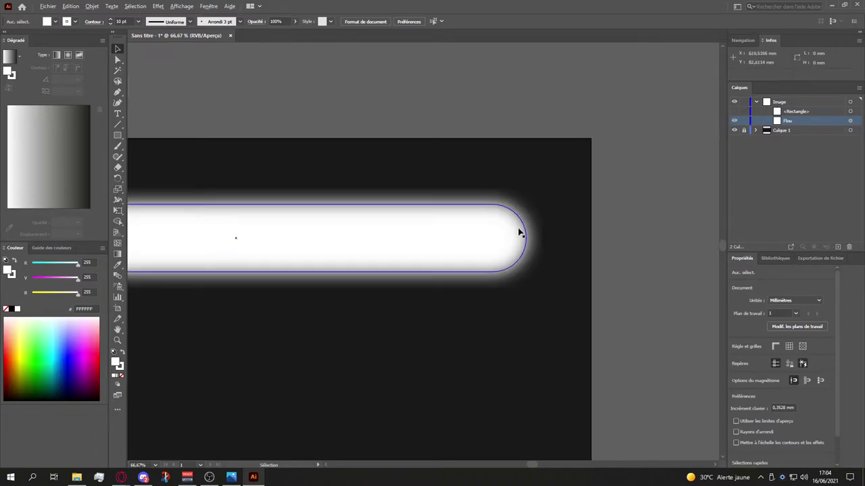
pyautogui.scroll(2, 519, 232)
pyautogui.hotkey('ctrl', 'z')
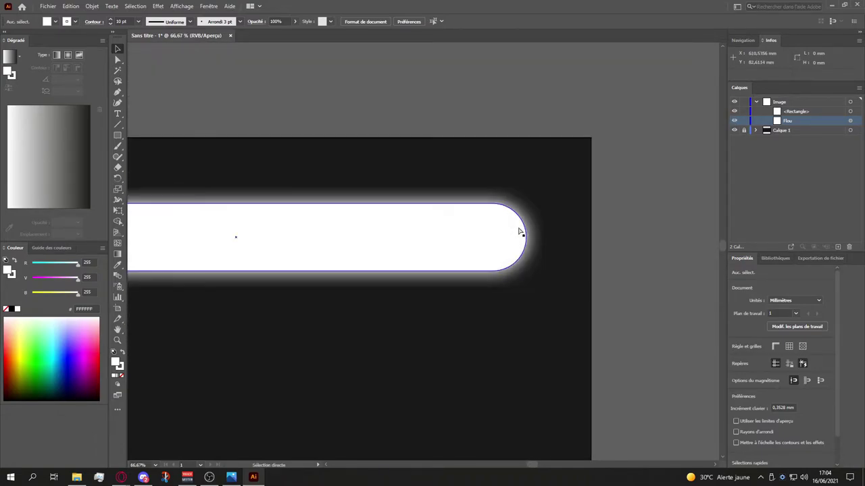
pyautogui.hotkey('ctrl', 'z')
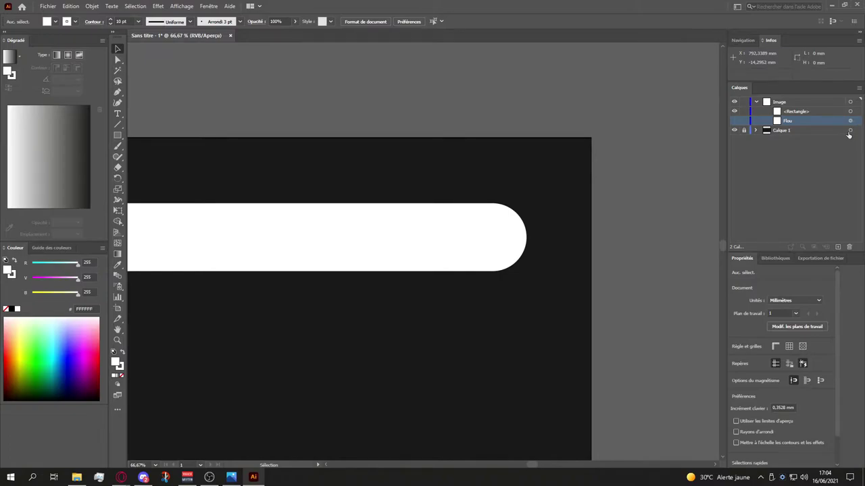
pyautogui.click(734, 121)
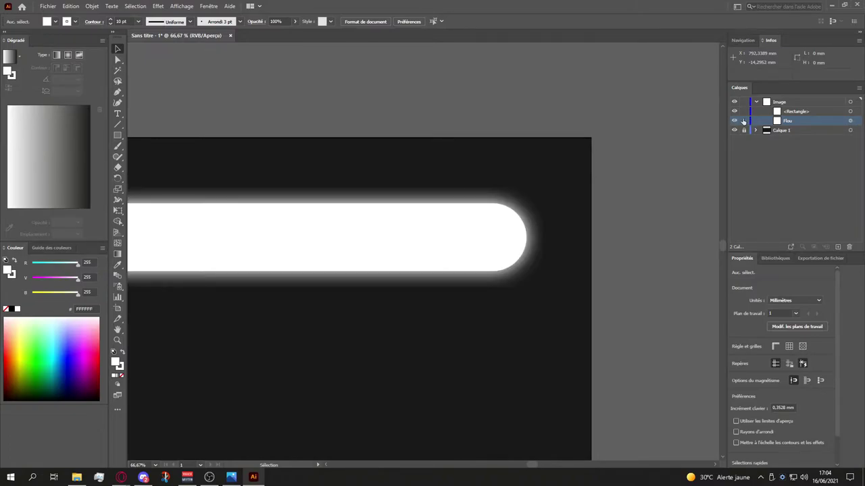
pyautogui.click(850, 121)
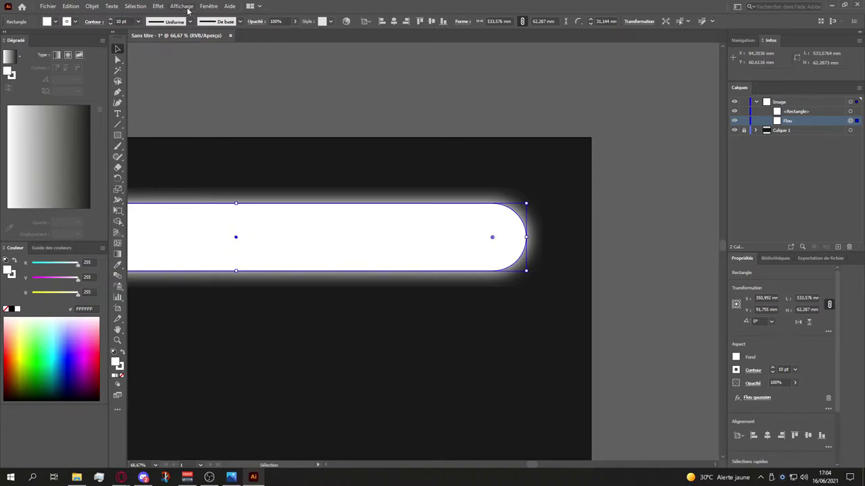
# Revert to the unblurred bar and reselect the Flou rectangle
pyautogui.hotkey('ctrl', 'shift', 'a')
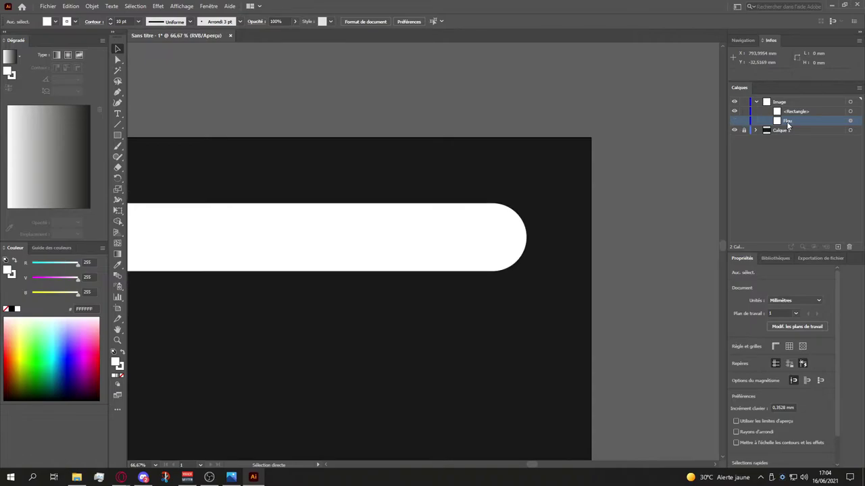
pyautogui.keyDown('alt'); pyautogui.click(808, 122); pyautogui.keyUp('alt')
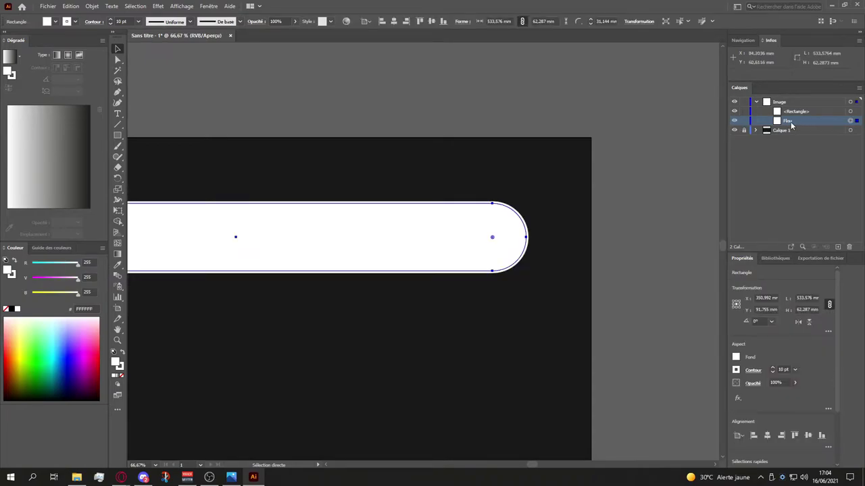
pyautogui.click(218, 6)
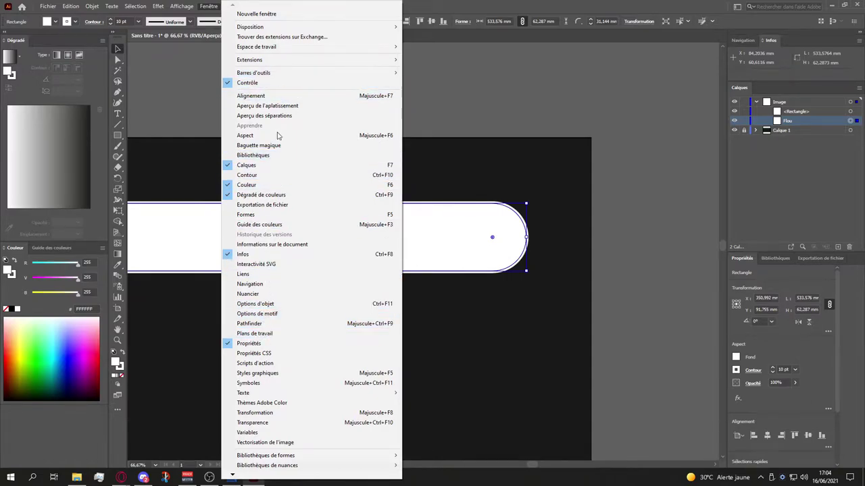
pyautogui.click(476, 108)
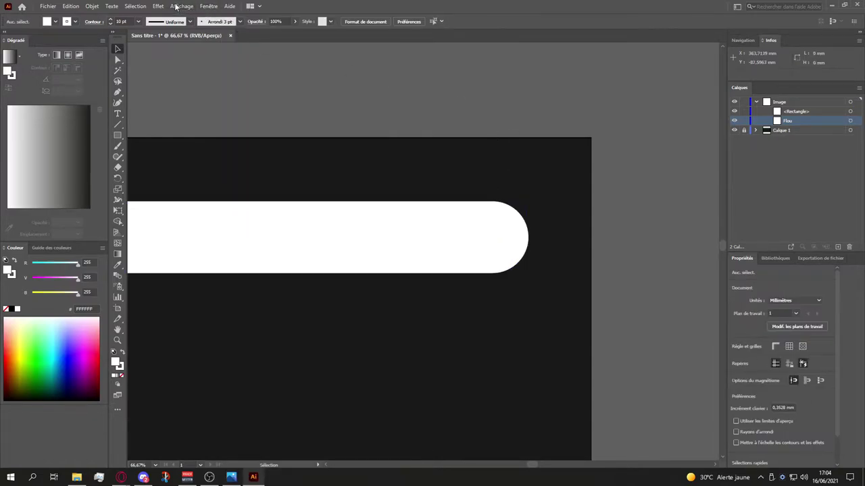
pyautogui.click(850, 121)
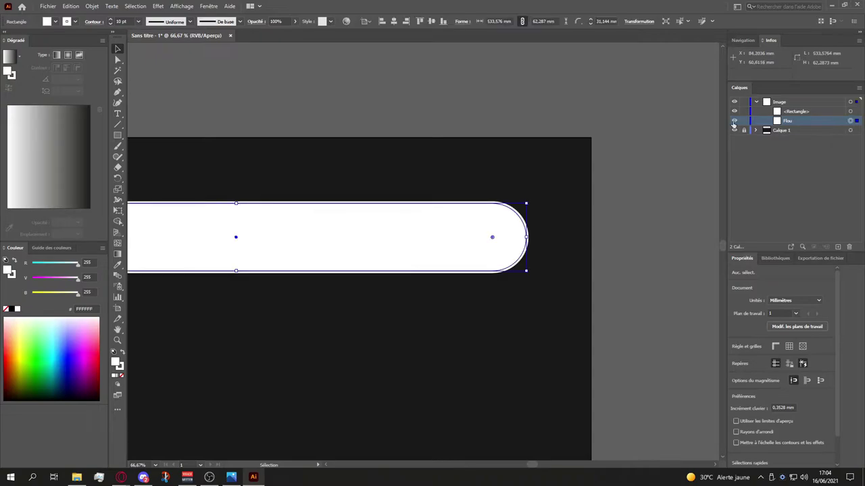
# Reapply a smaller-radius Gaussian blur to the Flou bar and deselect it
pyautogui.click(157, 6)
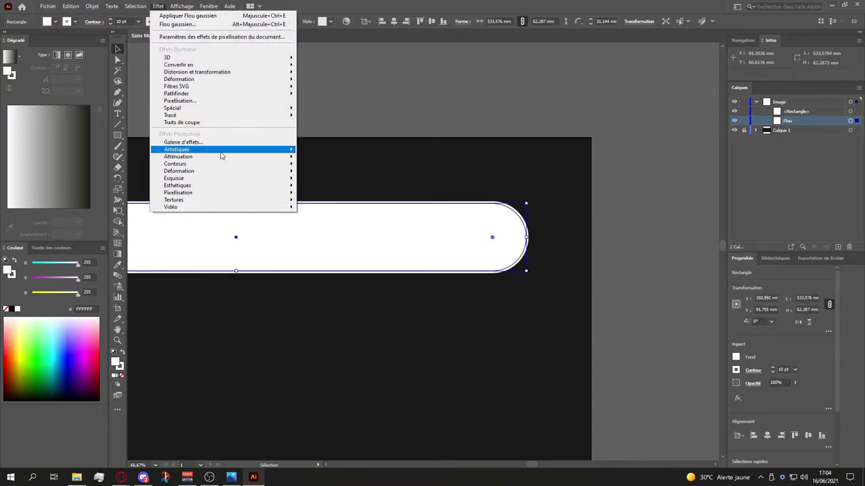
pyautogui.moveTo(223, 157)
pyautogui.click(313, 160)
pyautogui.write('10')
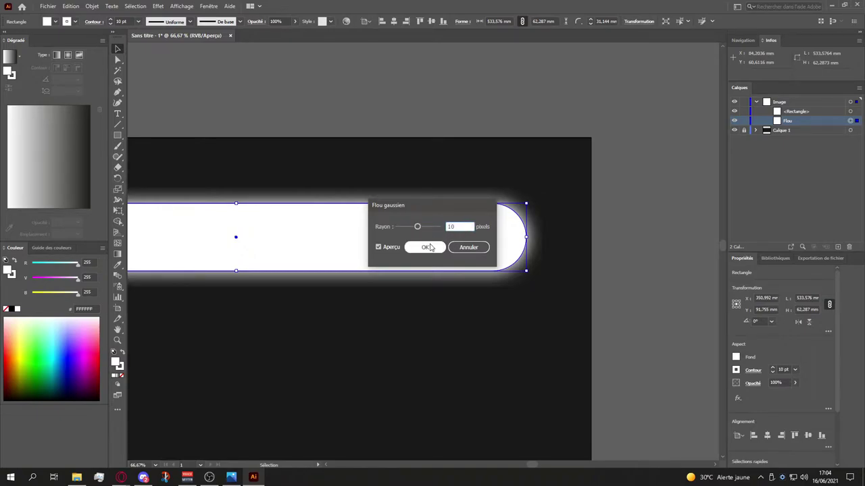
pyautogui.click(430, 248)
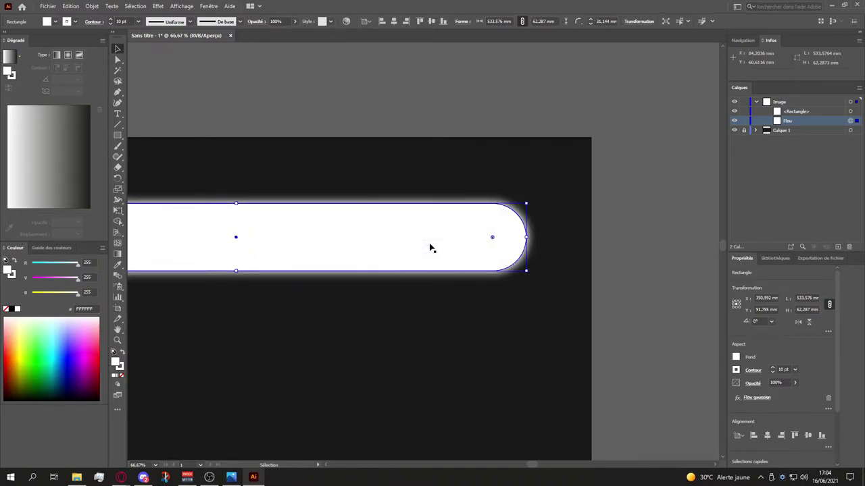
pyautogui.click(518, 109)
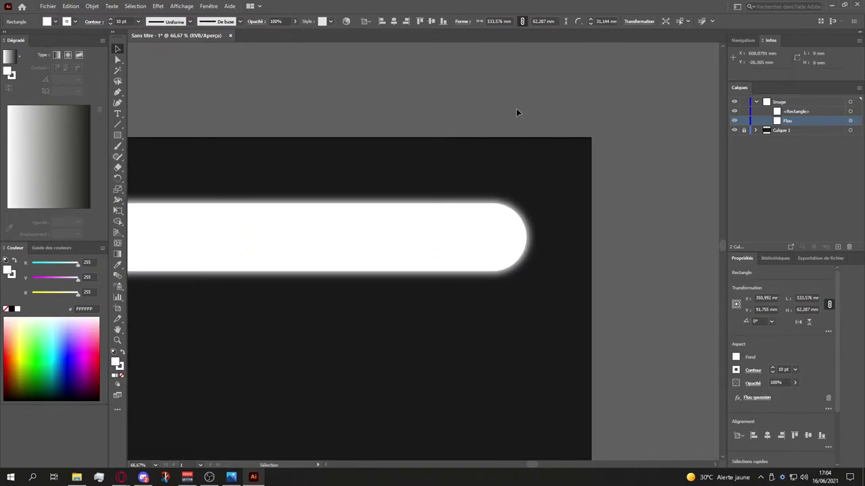
# Nudge the plain rounded bar down one point and adjust its height from the top edge
pyautogui.click(797, 115)
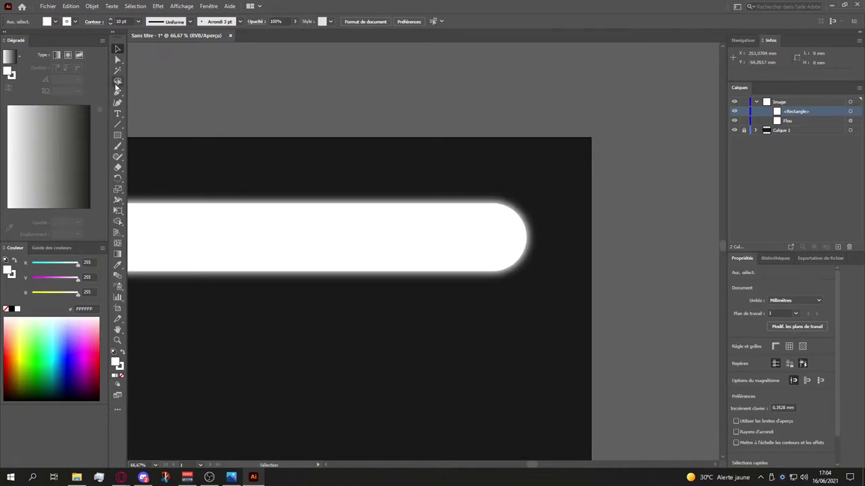
pyautogui.click(118, 59)
pyautogui.click(311, 242)
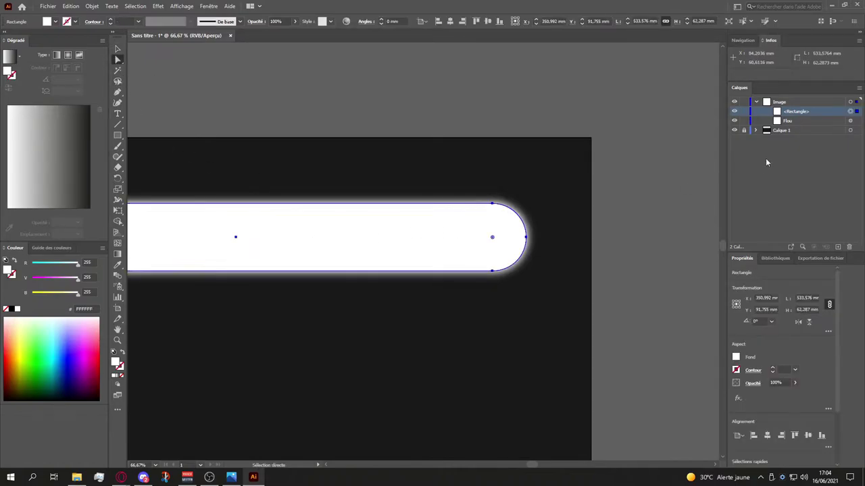
pyautogui.scroll(10, 475, 270)
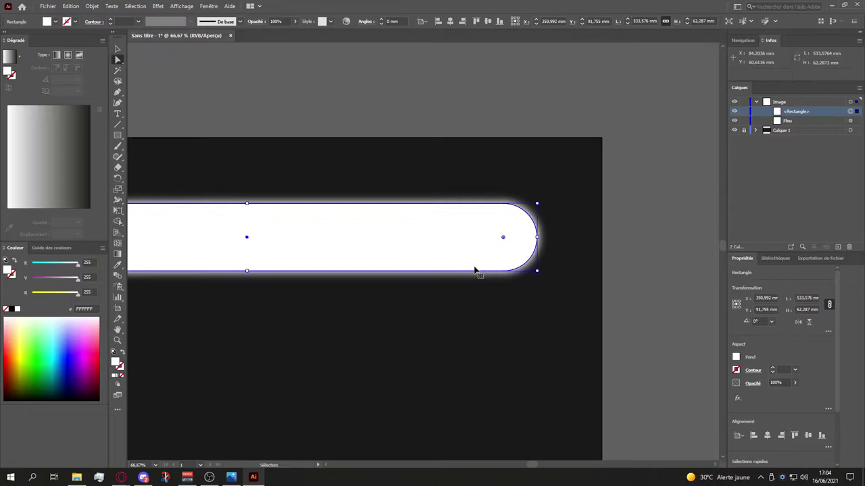
pyautogui.hscroll(-5, 475, 271)
pyautogui.press('a')
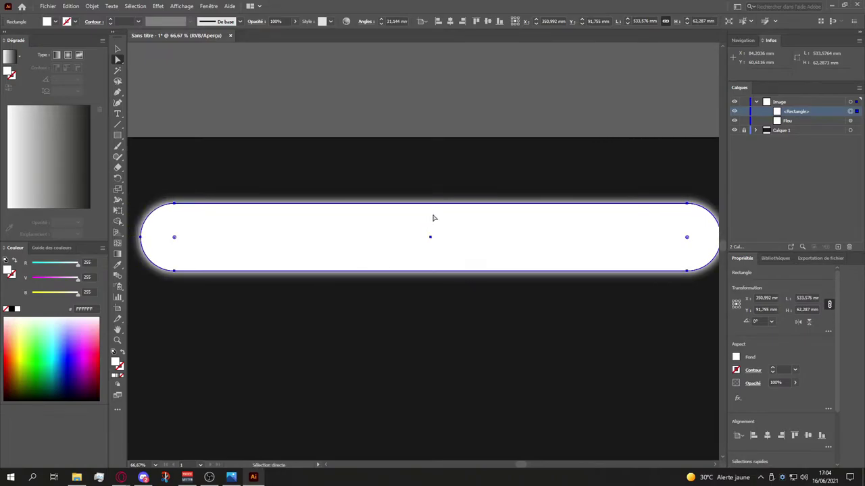
pyautogui.press('Down')
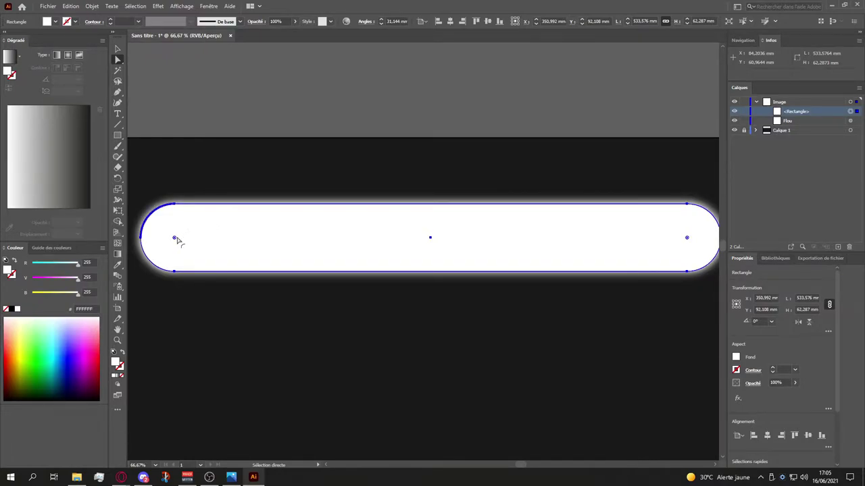
pyautogui.click(117, 49)
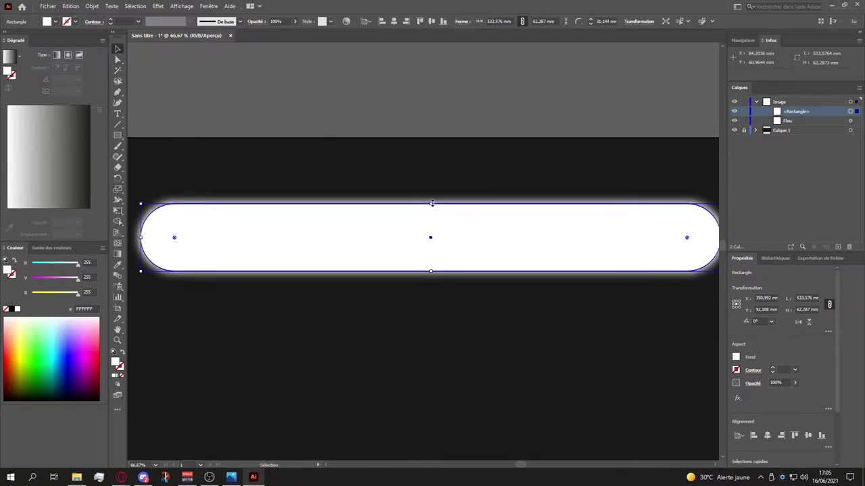
pyautogui.moveTo(431, 204)
pyautogui.mouseDown()
pyautogui.moveTo(431, 214)
pyautogui.moveTo(438, 206)
pyautogui.mouseUp()
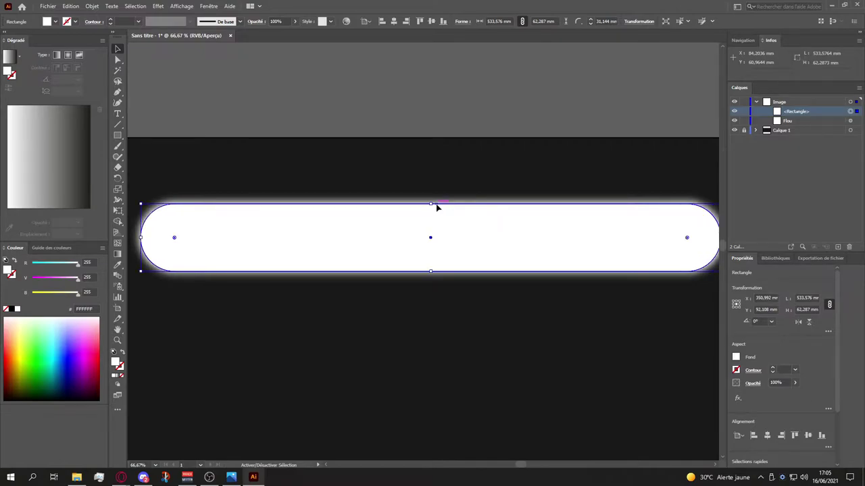
pyautogui.click(445, 125)
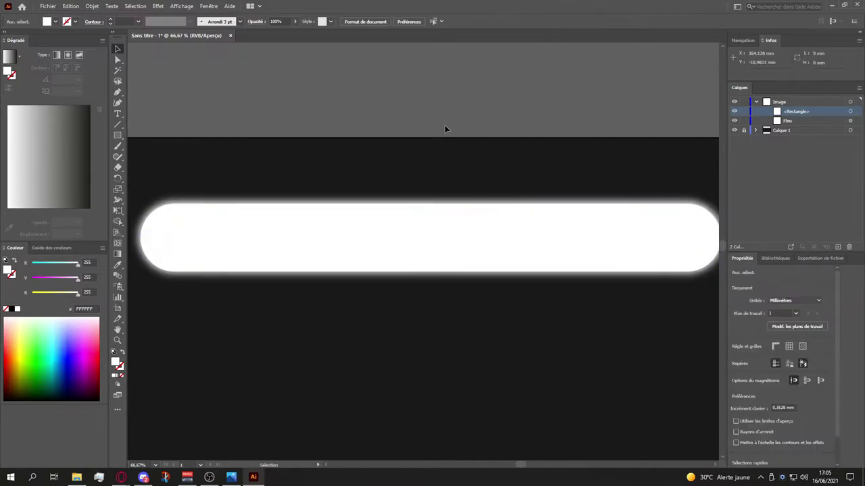
pyautogui.press('a')
pyautogui.hscroll(3, 496, 185)
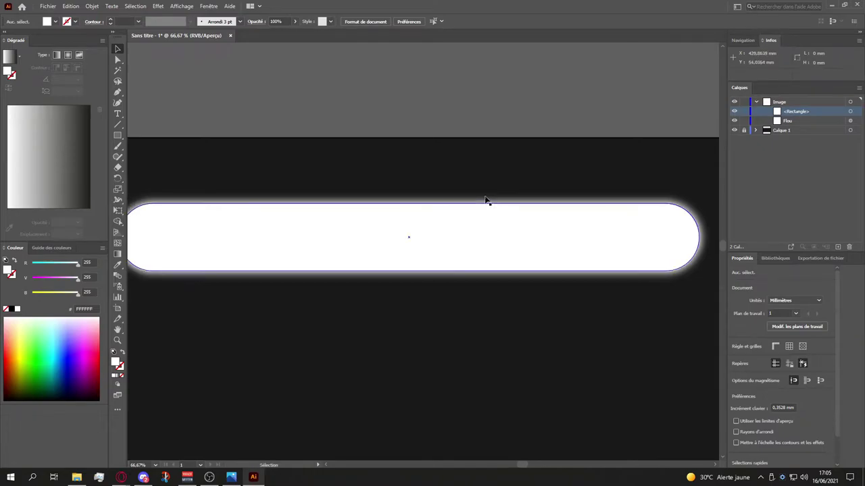
pyautogui.click(448, 218)
pyautogui.press('v')
# Apply a 5-pixel Gaussian blur to the bar
pyautogui.click(159, 6)
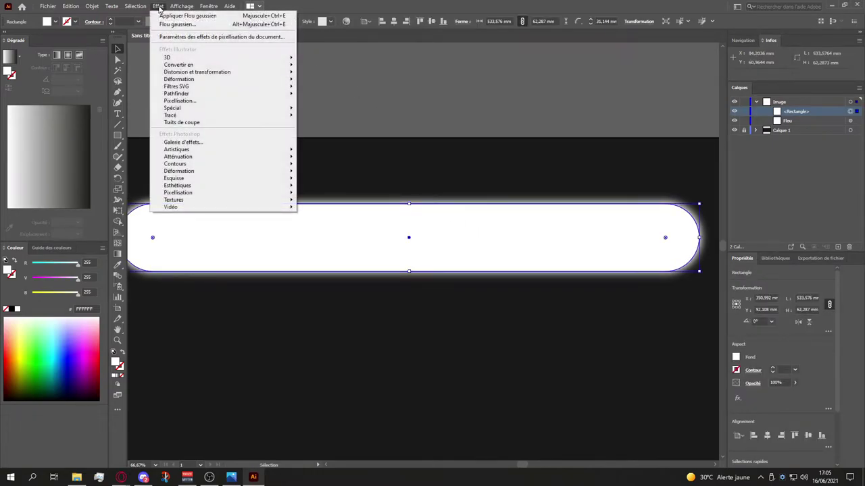
pyautogui.moveTo(276, 158)
pyautogui.click(327, 157)
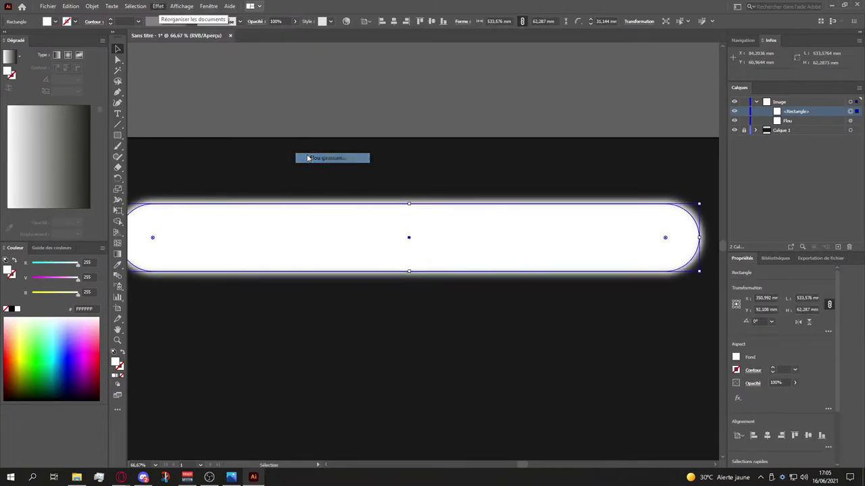
pyautogui.moveTo(464, 227); pyautogui.dragTo(448, 229)
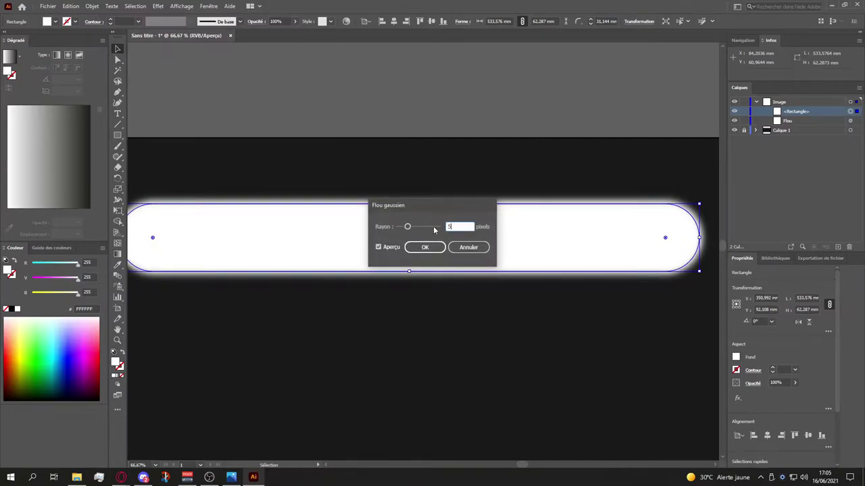
pyautogui.click(425, 247)
pyautogui.click(653, 157)
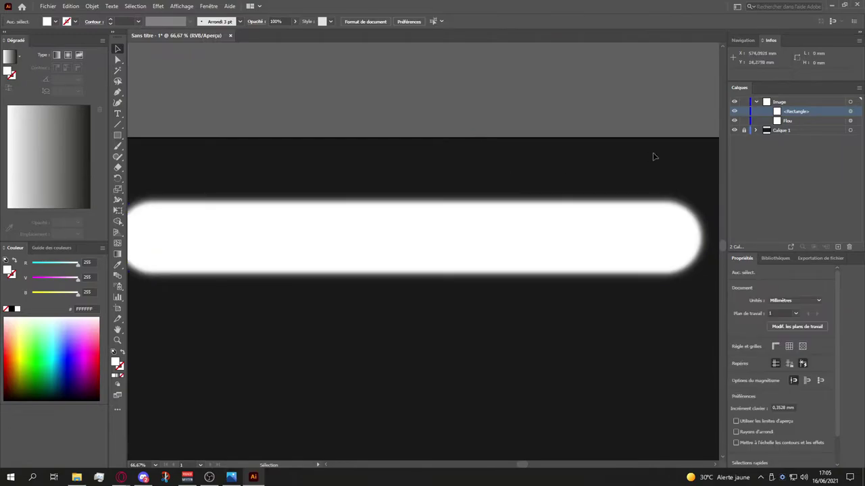
# Select the Flou blur layer and fine-tune the bar's left end width
pyautogui.click(689, 233)
pyautogui.moveTo(663, 199); pyautogui.dragTo(679, 196)
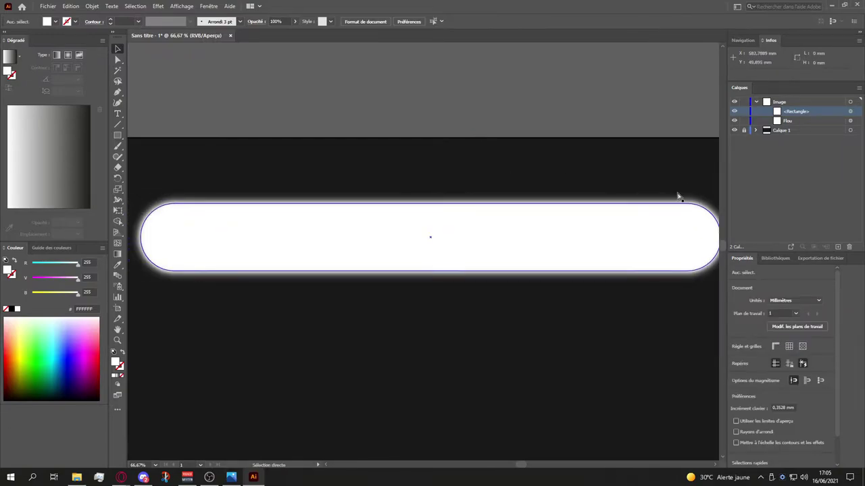
pyautogui.scroll(5, 467, 212)
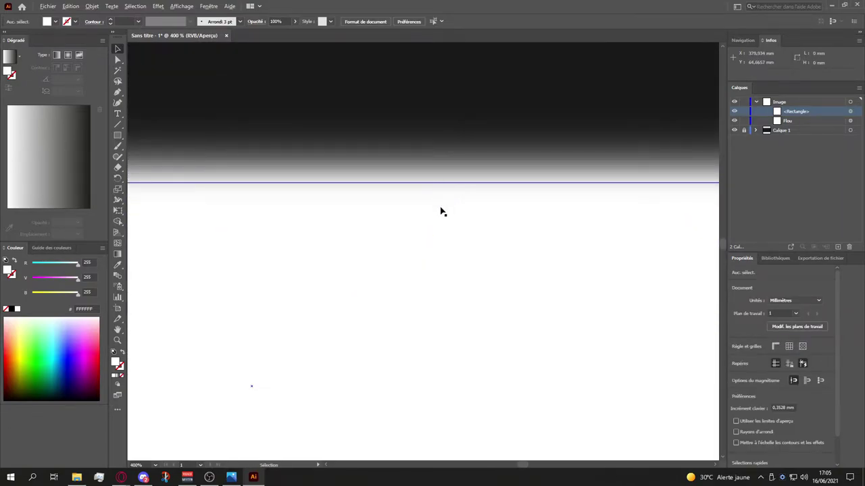
pyautogui.scroll(-5, 440, 213)
pyautogui.click(784, 123)
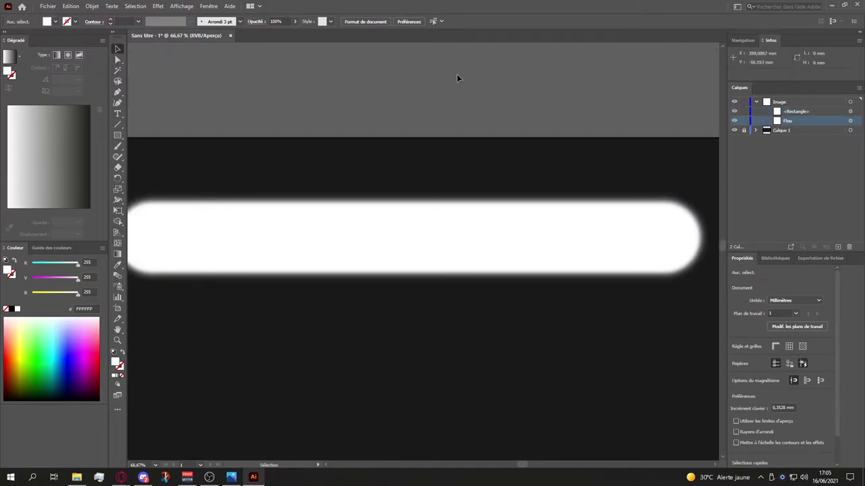
pyautogui.hscroll(2, 397, 223)
pyautogui.hscroll(-4, 397, 222)
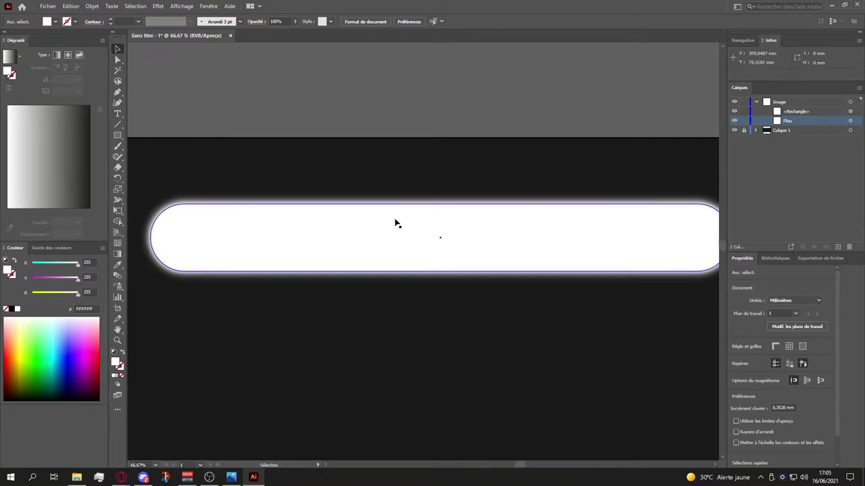
pyautogui.scroll(-1, 409, 240)
pyautogui.click(409, 240)
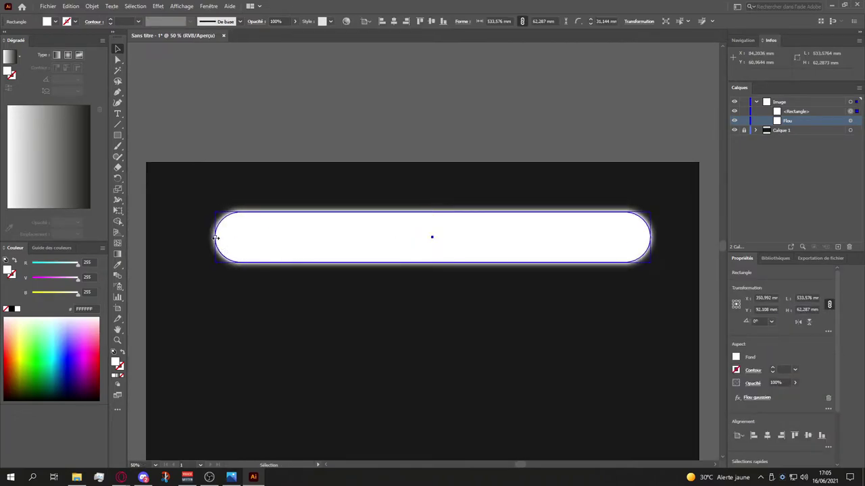
pyautogui.moveTo(215, 237); pyautogui.dragTo(216, 238)
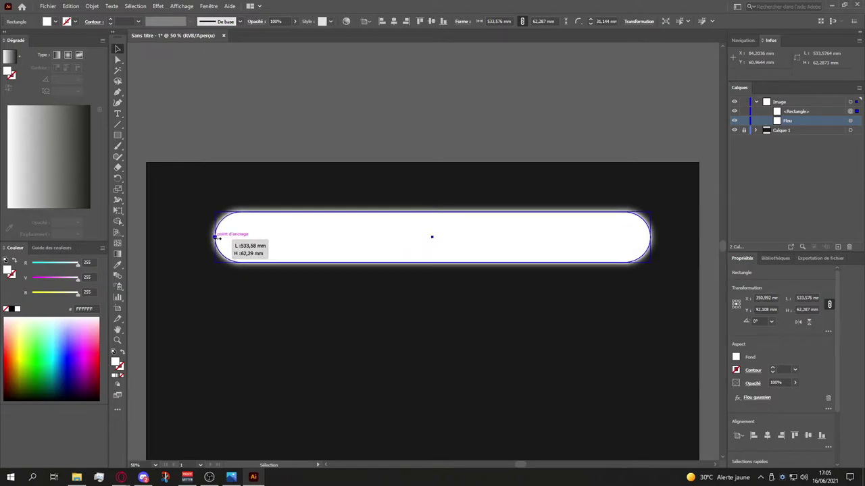
pyautogui.moveTo(217, 238); pyautogui.dragTo(217, 238)
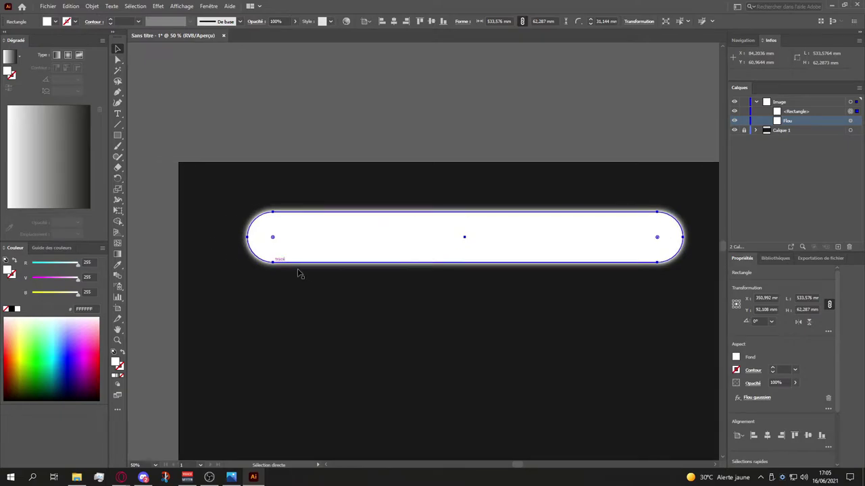
pyautogui.scroll(5, 247, 233)
pyautogui.scroll(-4, 253, 223)
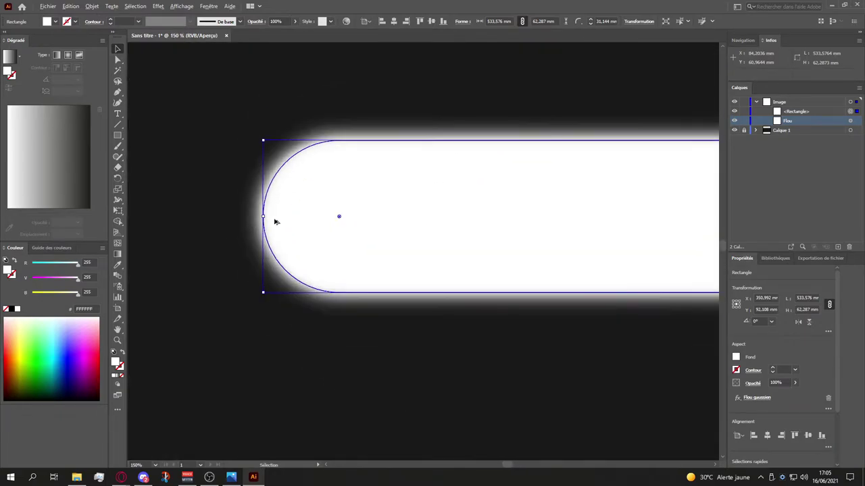
# Select both the plain bar and its blurred Flou copy together
pyautogui.press('a')
pyautogui.scroll(-3, 296, 221)
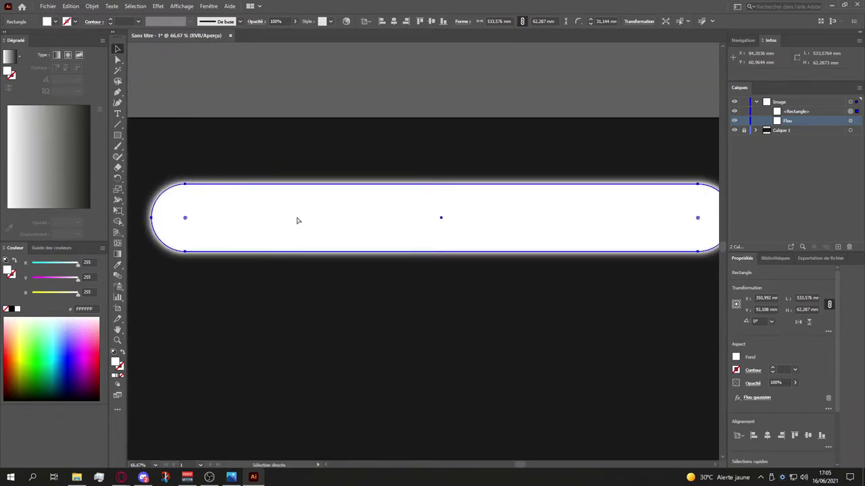
pyautogui.press('v')
pyautogui.scroll(2, 295, 221)
pyautogui.scroll(-1, 294, 219)
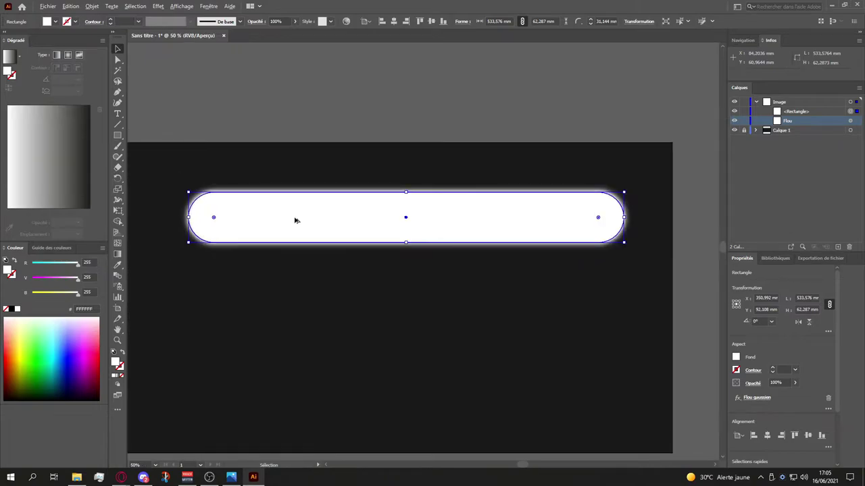
pyautogui.moveTo(154, 175); pyautogui.dragTo(647, 262)
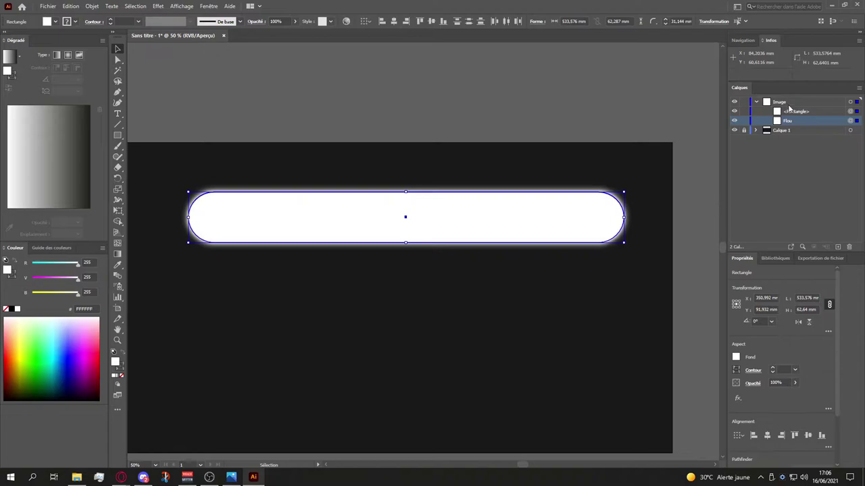
# Export the selected glowing bar as a 4x PNG named 'Lazer néon' into the chosen folder
pyautogui.click(48, 6)
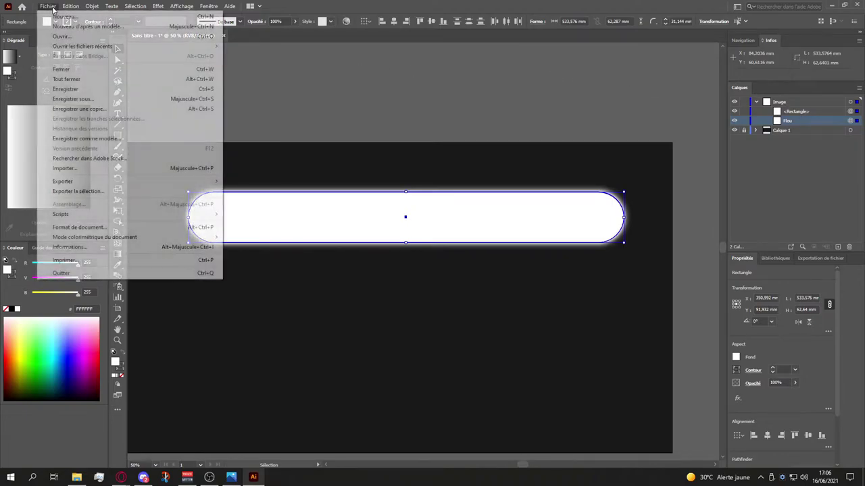
pyautogui.click(140, 194)
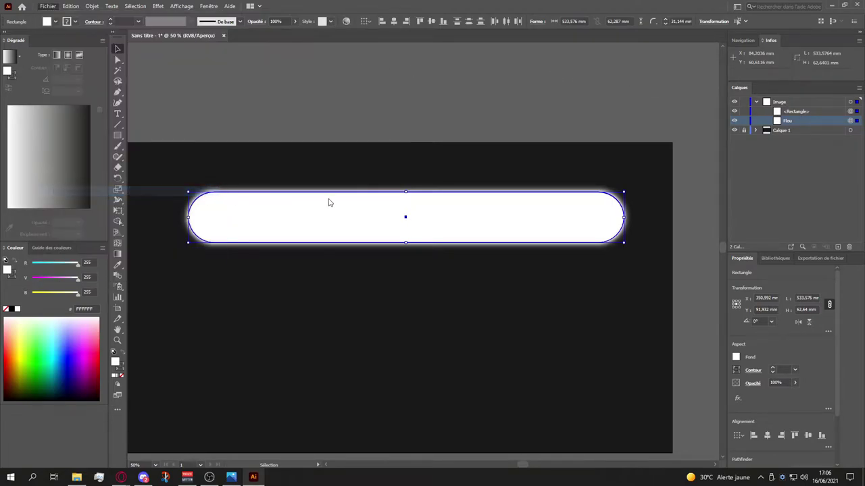
pyautogui.click(282, 141)
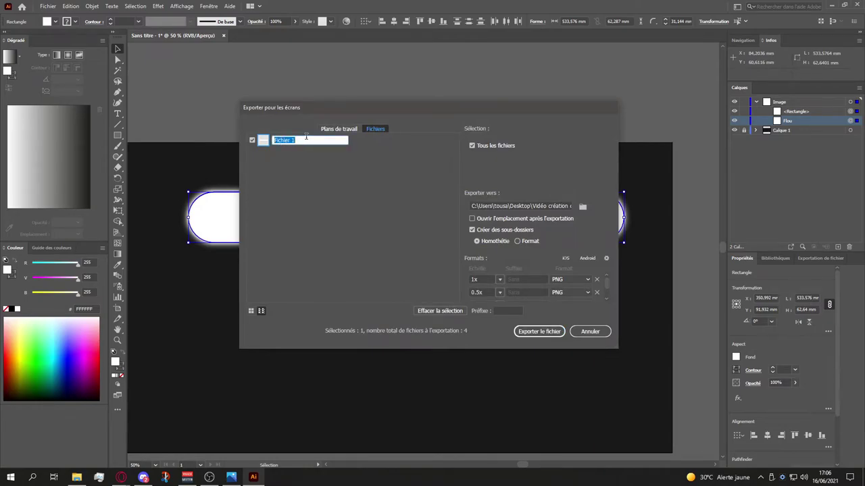
pyautogui.write('Lazer néon')
pyautogui.scroll(-3, 534, 287)
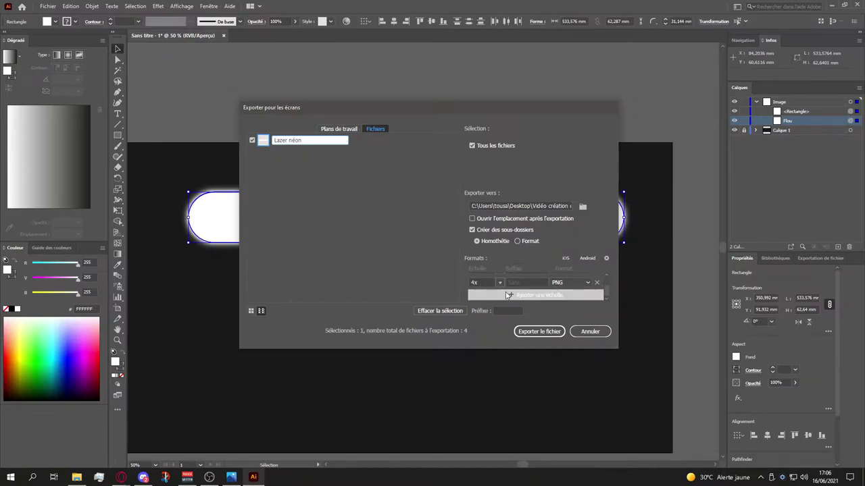
pyautogui.click(583, 206)
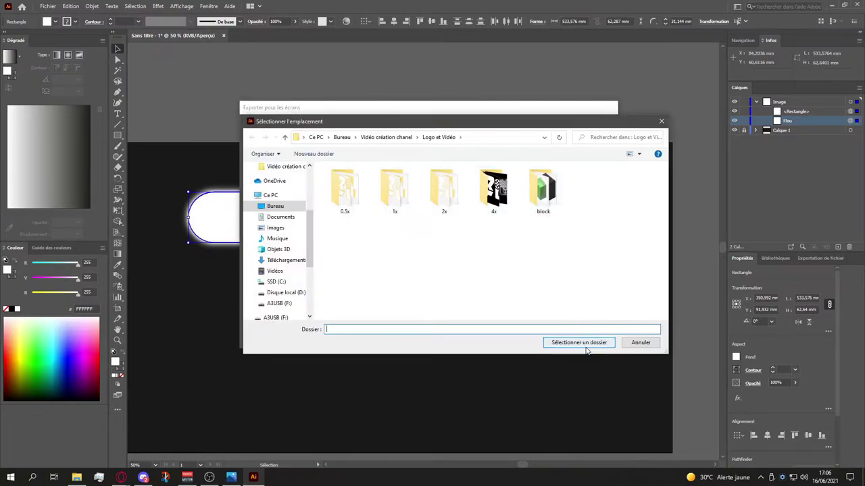
pyautogui.click(581, 342)
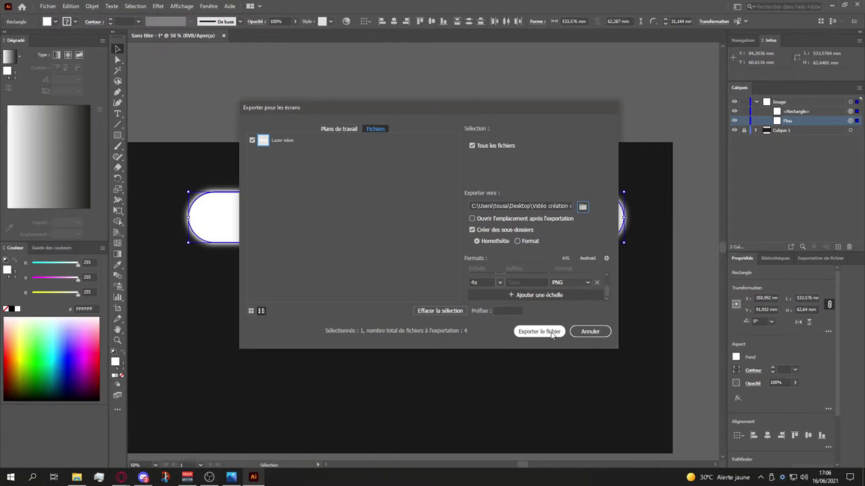
pyautogui.click(551, 332)
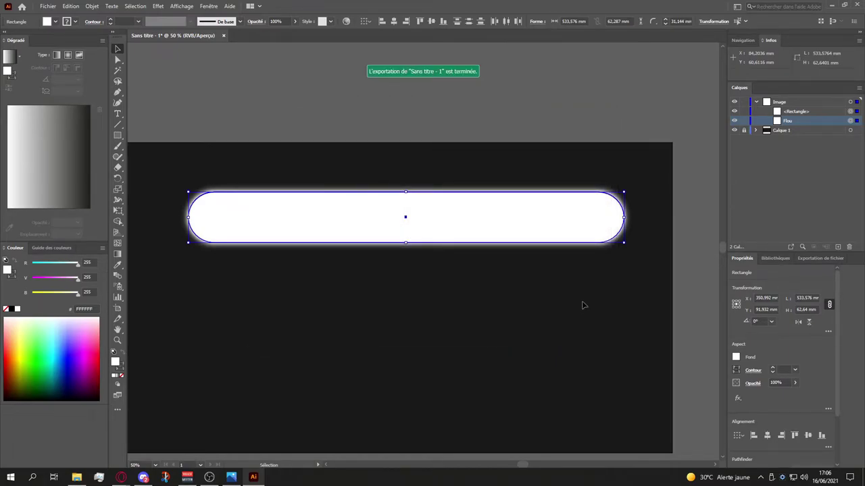
# Pan around the bar, checking its anchor points, then return to the Selection tool
pyautogui.scroll(-2, 549, 287)
pyautogui.scroll(-2, 549, 289)
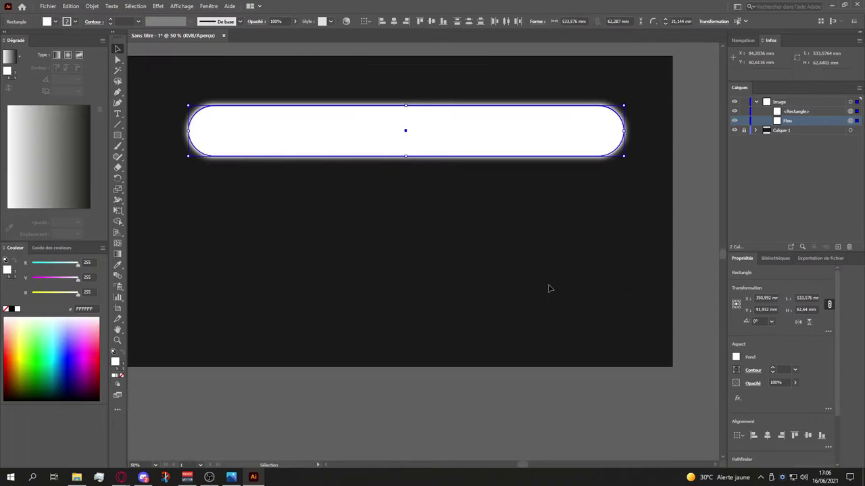
pyautogui.scroll(2, 550, 290)
pyautogui.press('a')
pyautogui.hscroll(-2, 549, 288)
pyautogui.hscroll(-1, 549, 289)
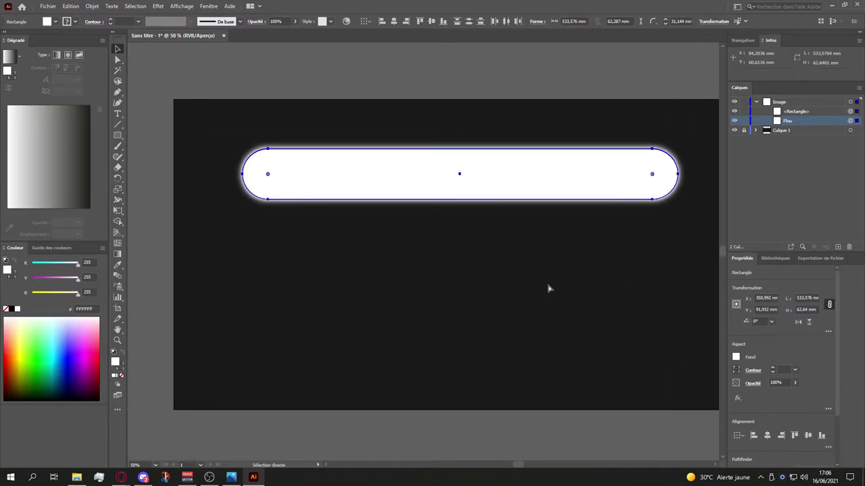
pyautogui.hscroll(1, 548, 289)
pyautogui.hscroll(1, 549, 288)
pyautogui.press('v')
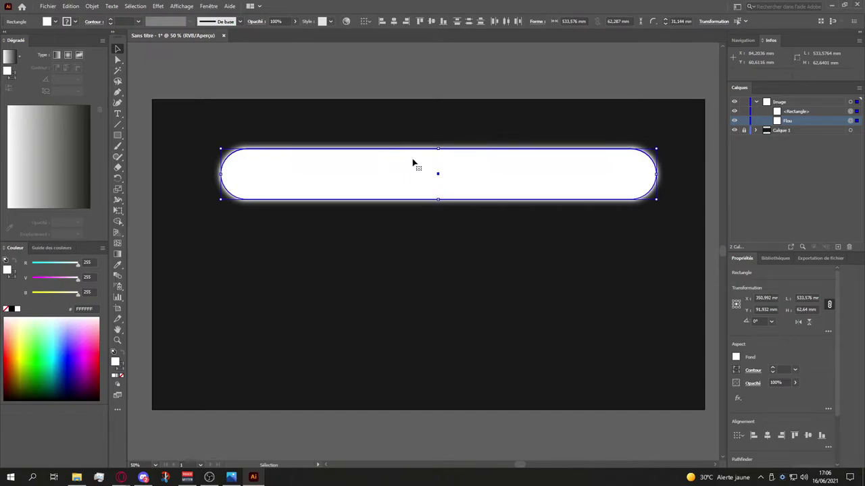
# Drag the bar's top handle down until its height reads about 16.76 mm, keeping the width
pyautogui.moveTo(437, 148); pyautogui.dragTo(457, 189)
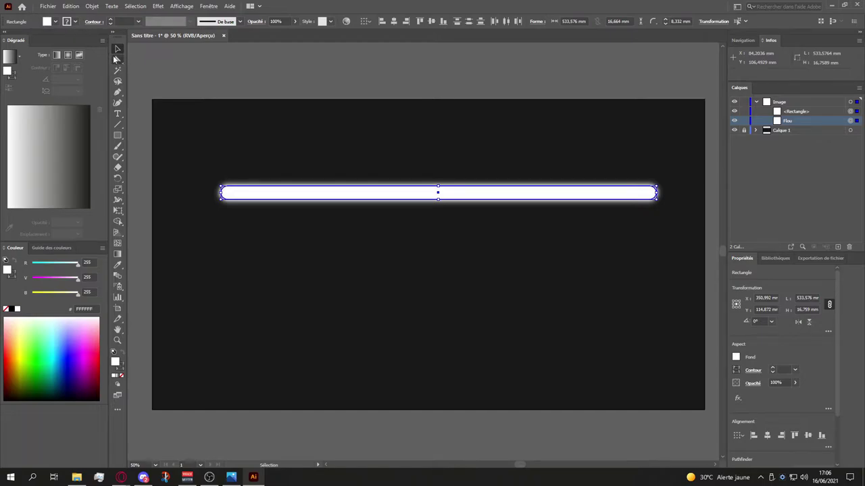
pyautogui.click(115, 59)
pyautogui.click(117, 50)
pyautogui.hscroll(2, 696, 246)
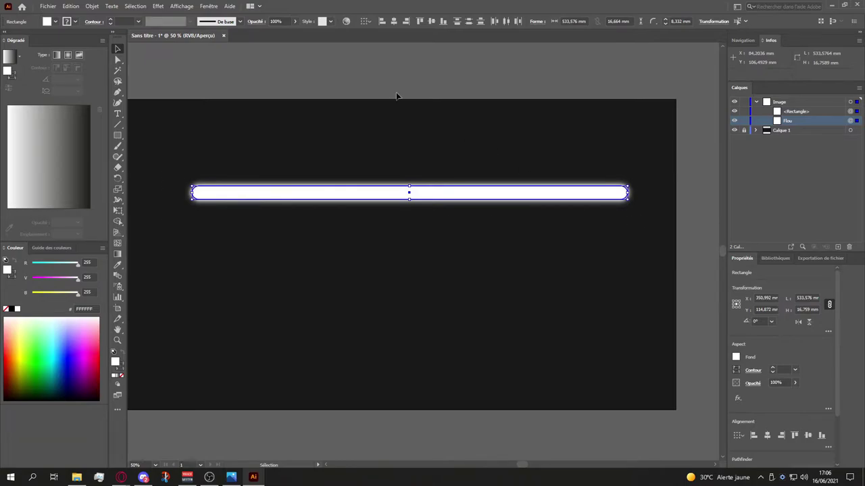
pyautogui.click(181, 6)
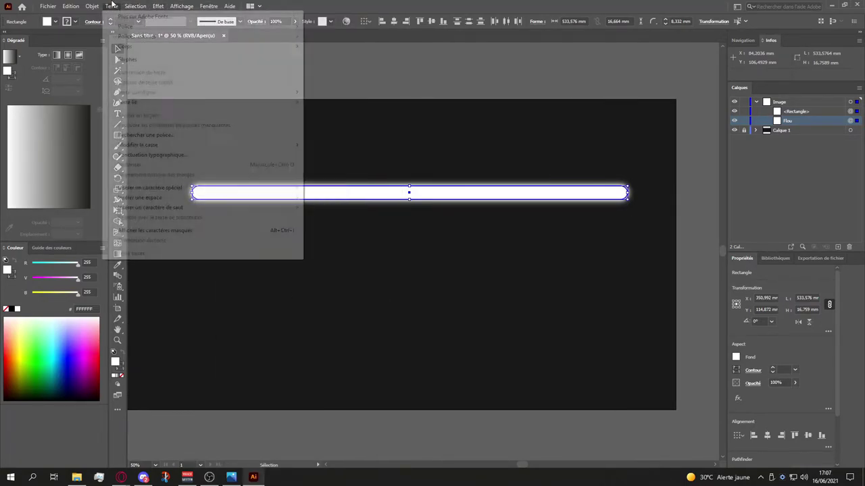
# Export the slimmed bar for screens as PNG images named 'Lazer néon mini'
pyautogui.click(52, 6)
pyautogui.click(54, 6)
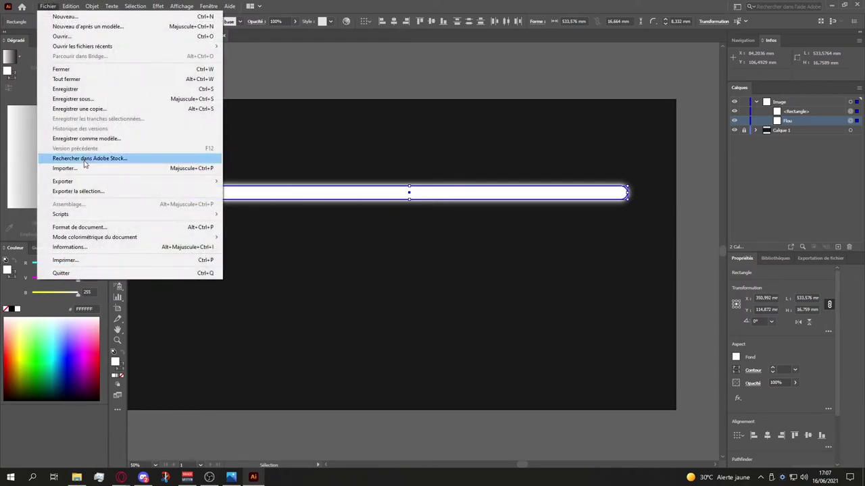
pyautogui.click(137, 191)
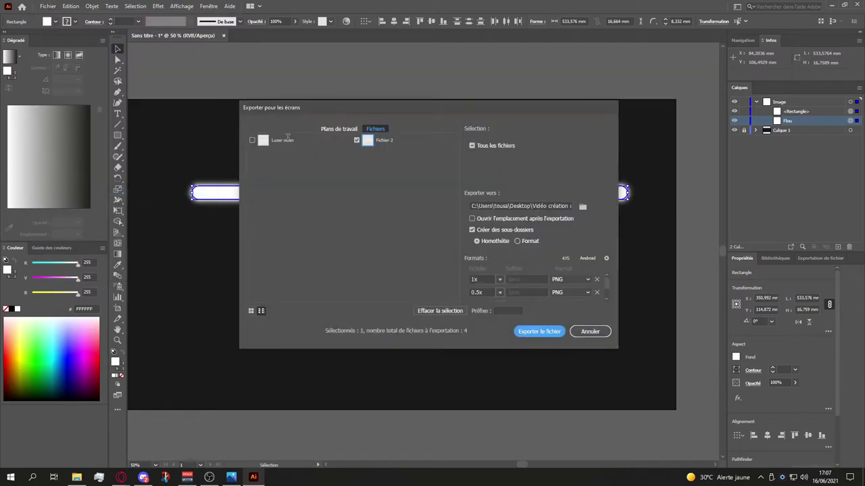
pyautogui.click(295, 141)
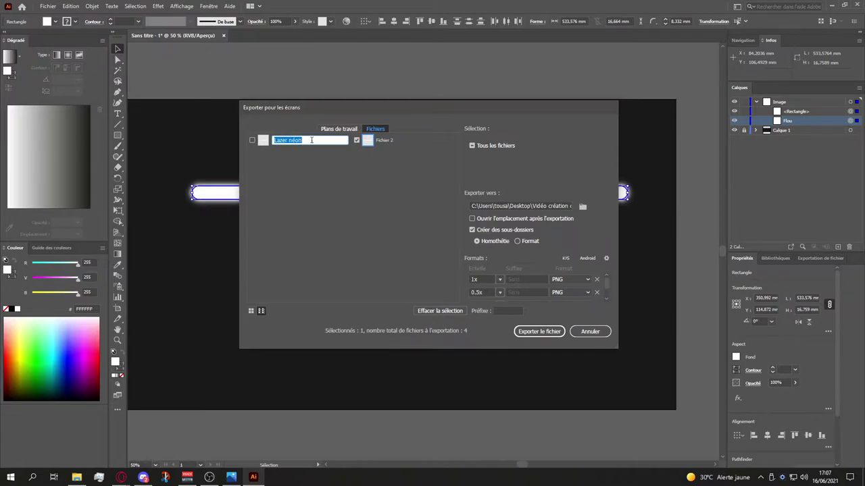
pyautogui.click(383, 140)
pyautogui.write('Lazer néon')
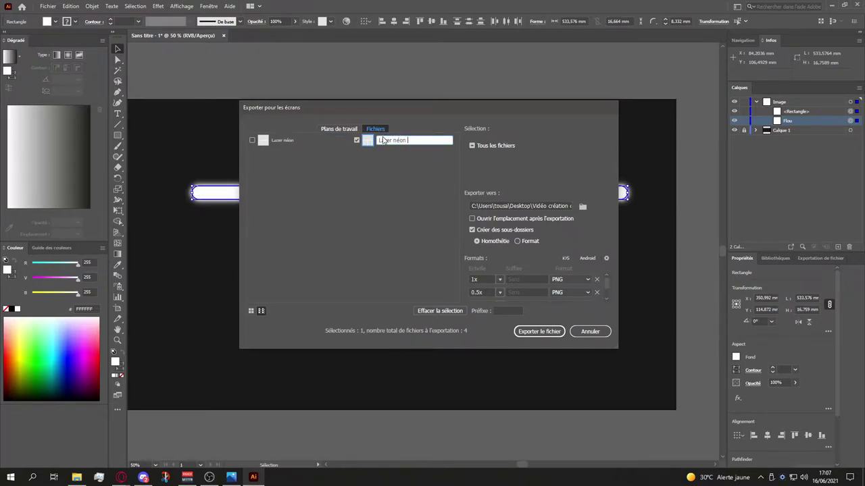
pyautogui.write('mini')
pyautogui.click(538, 331)
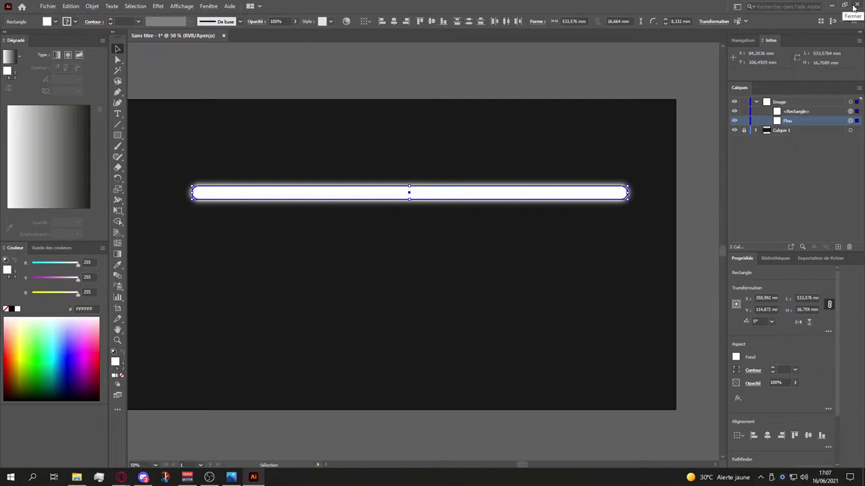
# Save the document as 'Animation.ai' with default Illustrator options, then close Illustrator
pyautogui.click(46, 6)
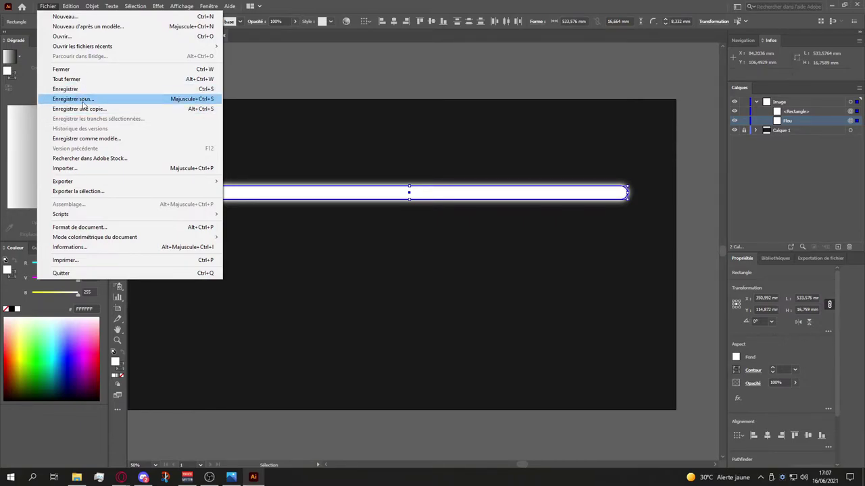
pyautogui.click(83, 102)
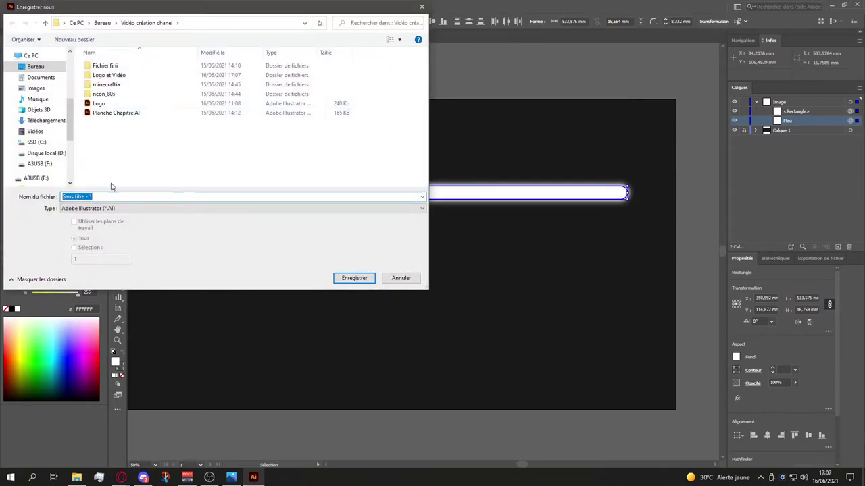
pyautogui.write('A')
pyautogui.write('nimation')
pyautogui.click(354, 278)
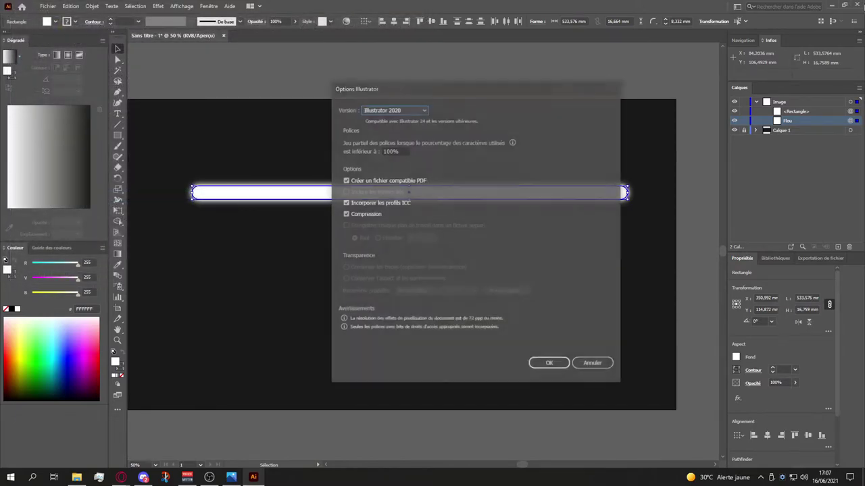
pyautogui.click(548, 365)
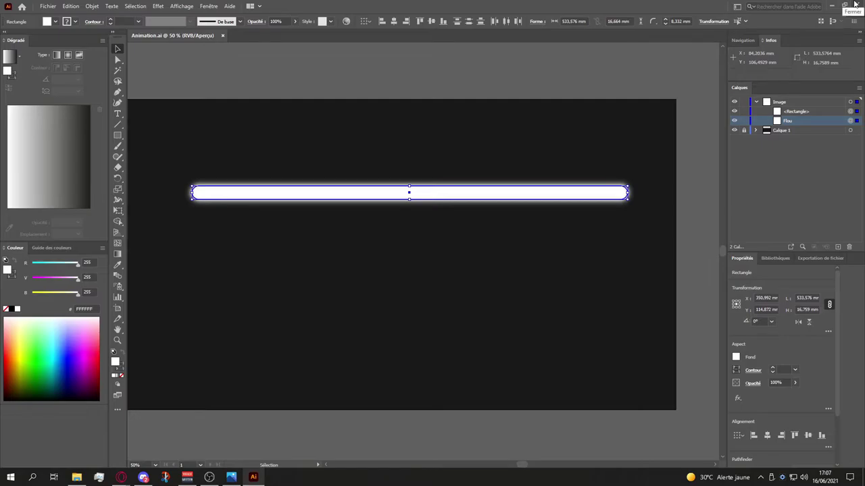
pyautogui.click(855, 5)
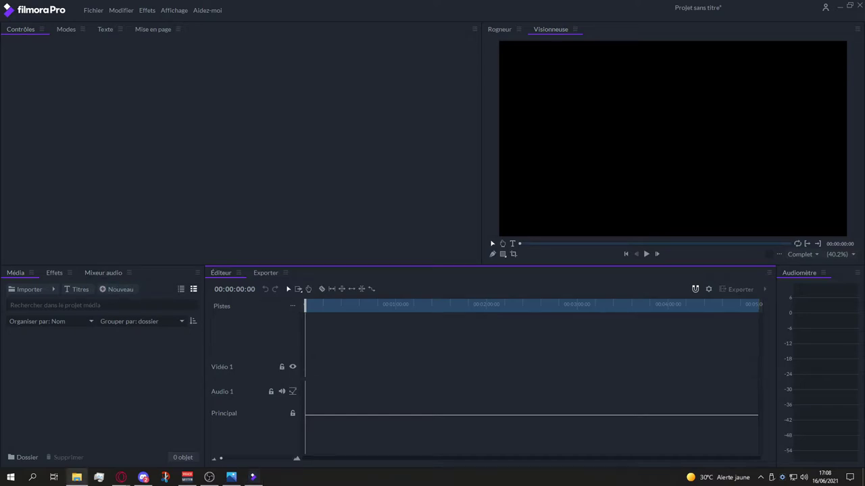
# Open Logo et Vidéo > 2x and confirm in Properties that Lazer néon mini is 3192 × 262 pixels
pyautogui.click(76, 478)
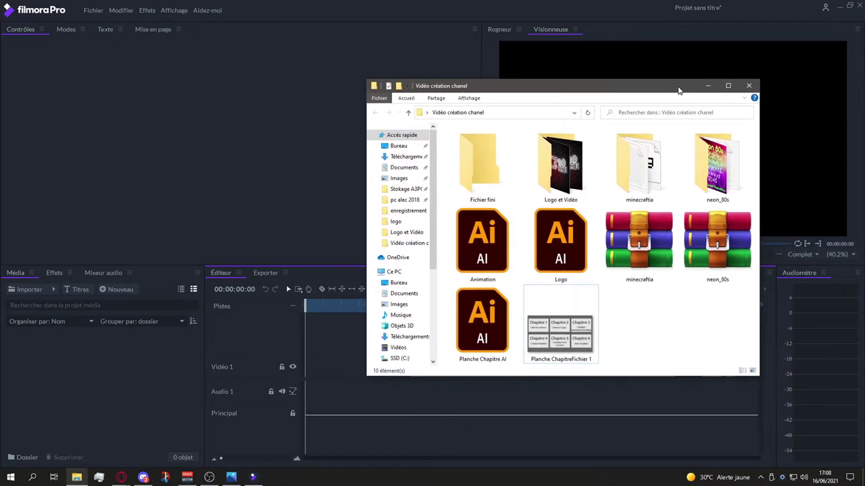
pyautogui.doubleClick(566, 160)
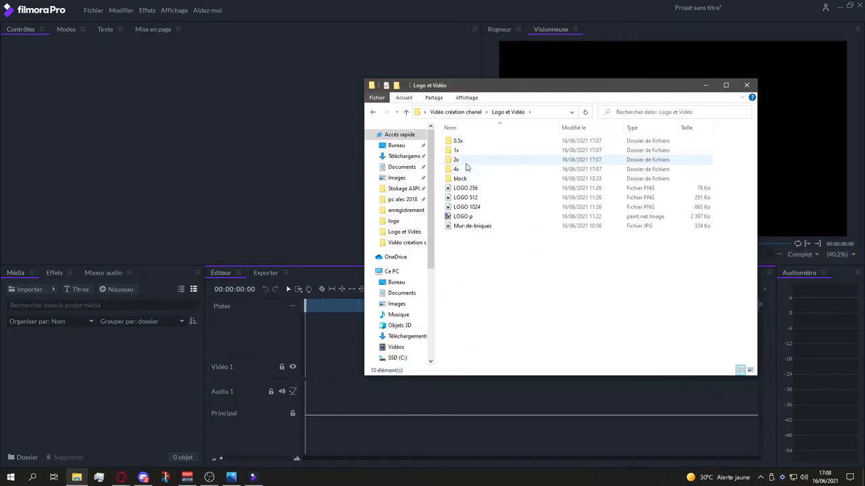
pyautogui.doubleClick(466, 167)
pyautogui.click(466, 159)
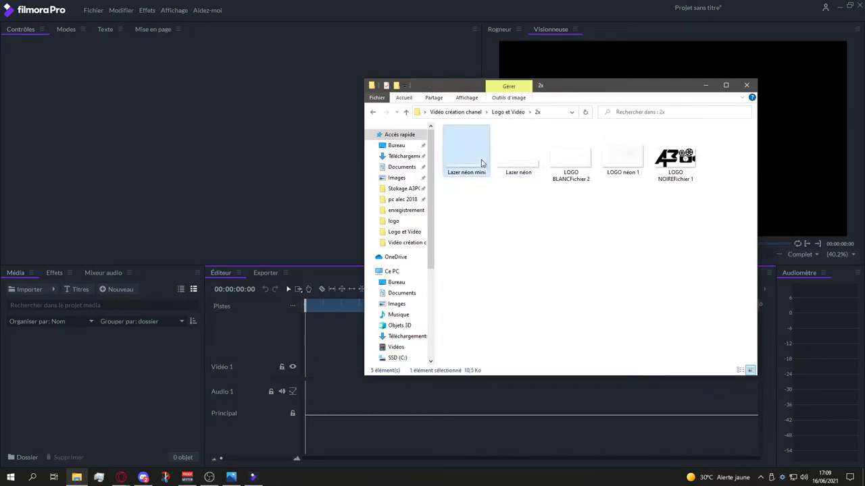
pyautogui.rightClick(482, 139)
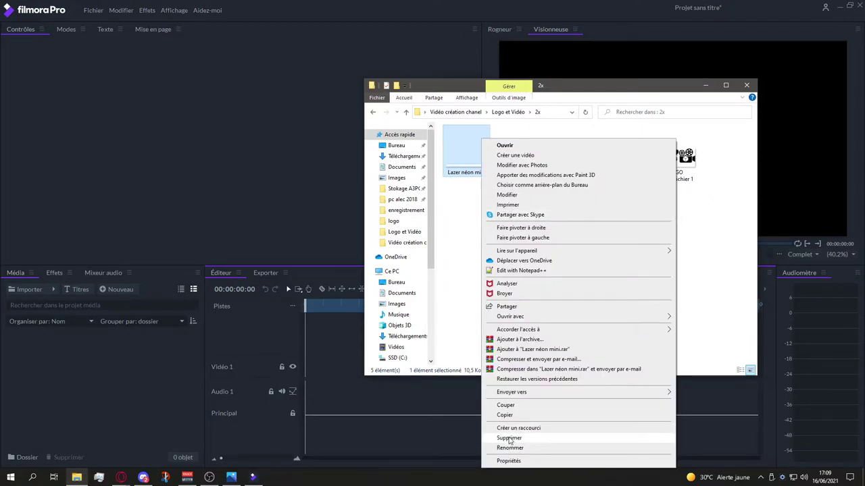
pyautogui.click(508, 461)
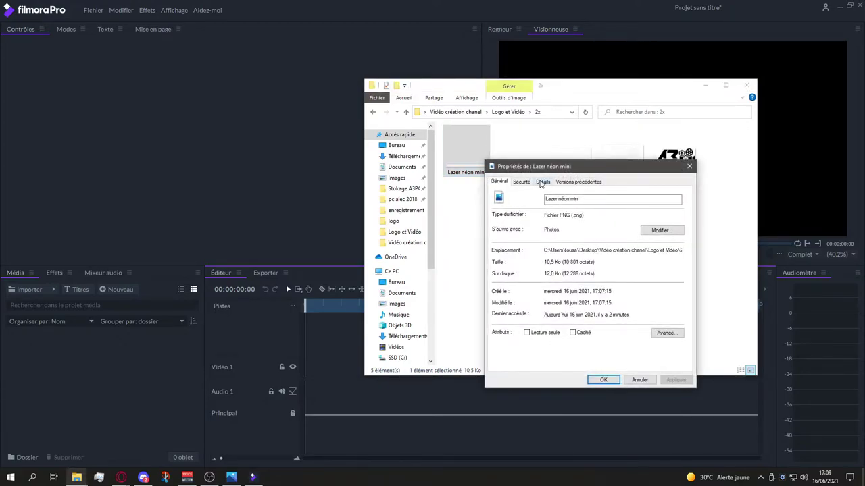
pyautogui.click(542, 183)
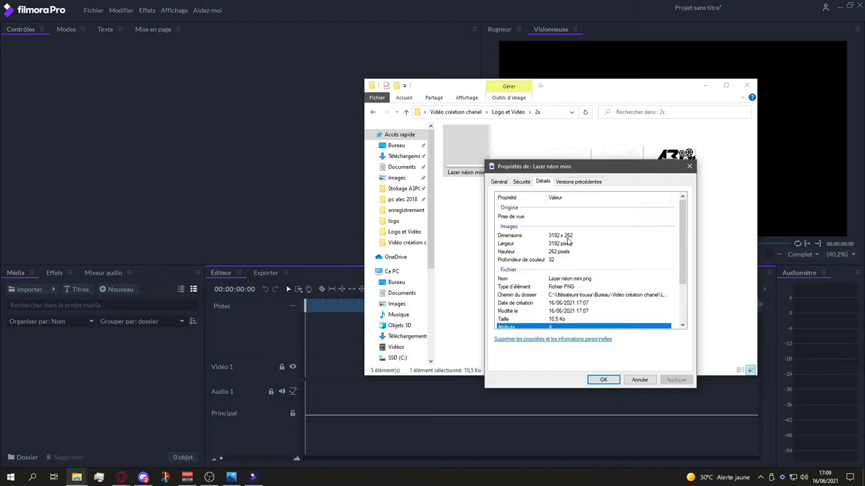
pyautogui.click(603, 380)
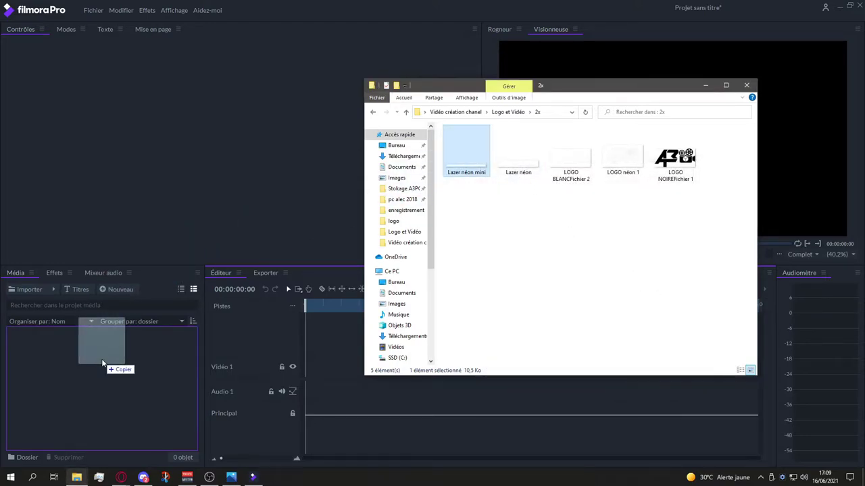
# Drag Lazer néon mini.png and Lazer néon.png from Explorer into FilmoraPro's media bin
pyautogui.moveTo(473, 163); pyautogui.dragTo(101, 359)
pyautogui.press('Right')
pyautogui.moveTo(358, 254); pyautogui.dragTo(143, 390)
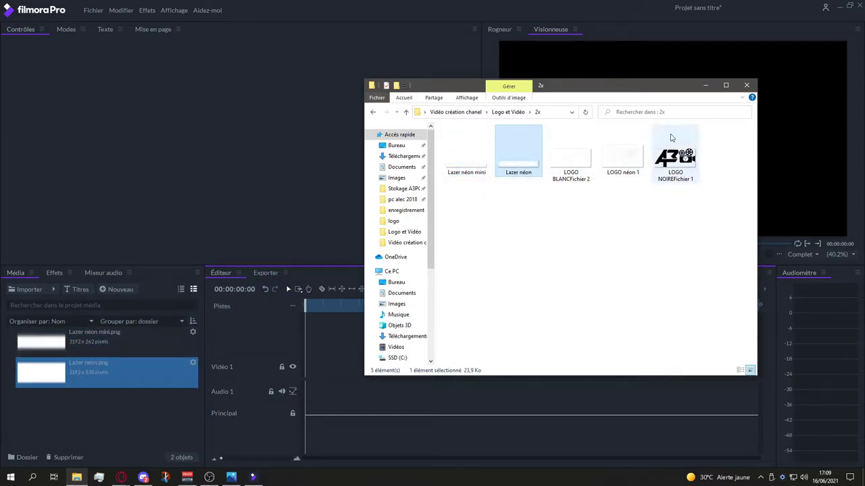
pyautogui.click(706, 81)
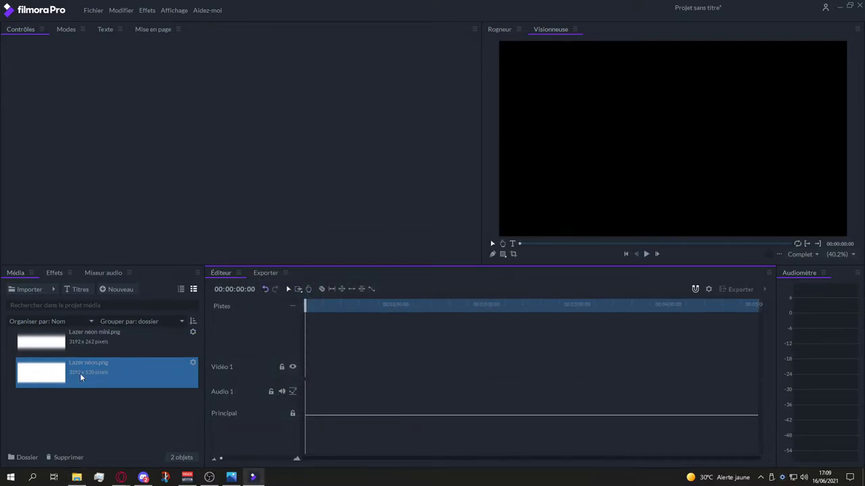
# Create a new 1920×1080 white plane named 'fond blanc'
pyautogui.click(124, 289)
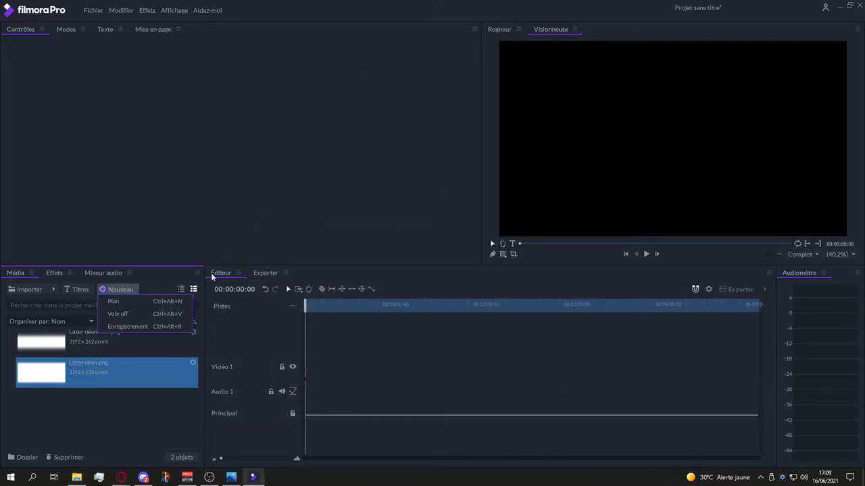
pyautogui.click(133, 301)
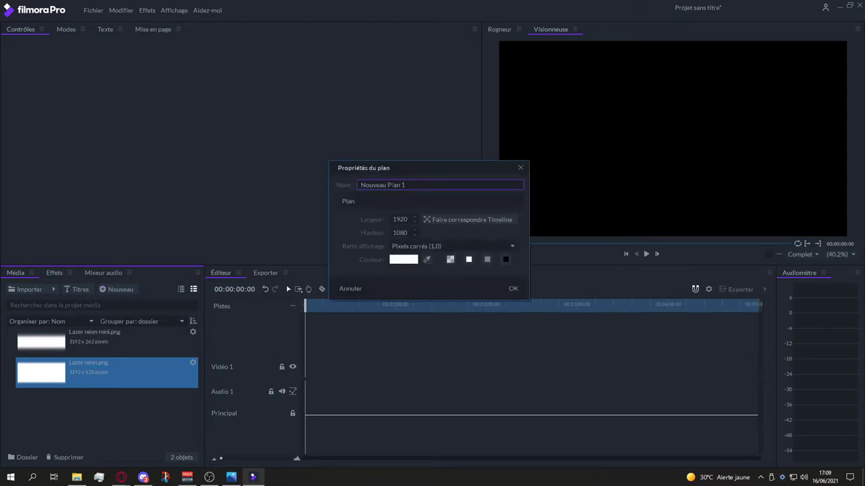
pyautogui.moveTo(406, 185); pyautogui.dragTo(349, 189)
pyautogui.press('BackSpace')
pyautogui.write('ton')
pyautogui.write('d bl')
pyautogui.write('a')
pyautogui.write('nc')
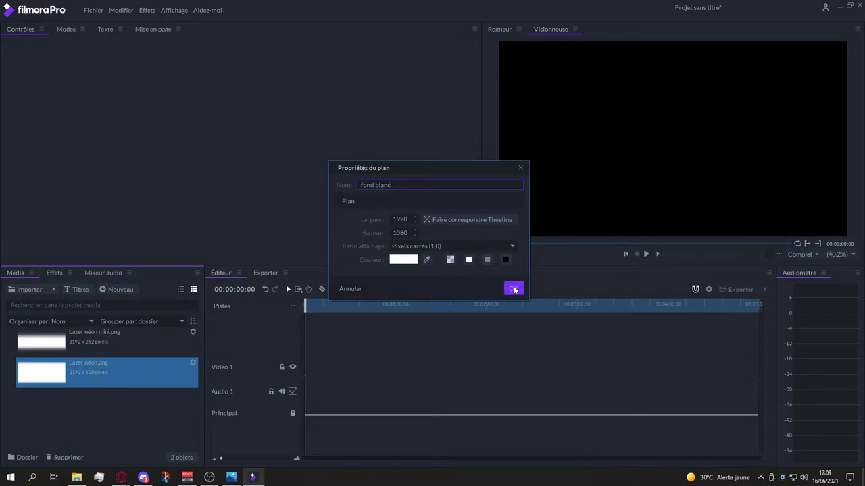
pyautogui.click(513, 289)
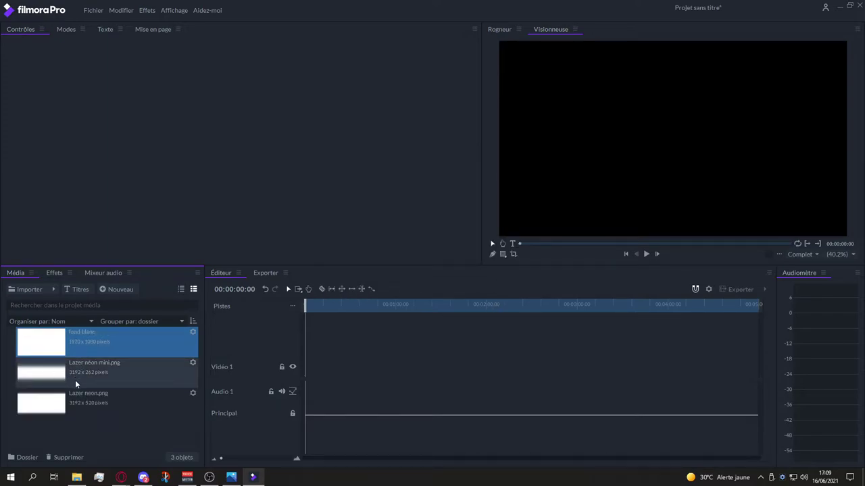
# Place Lazer néon mini.png on Vidéo 1 and set its duration to 3 seconds
pyautogui.moveTo(75, 380); pyautogui.dragTo(307, 365)
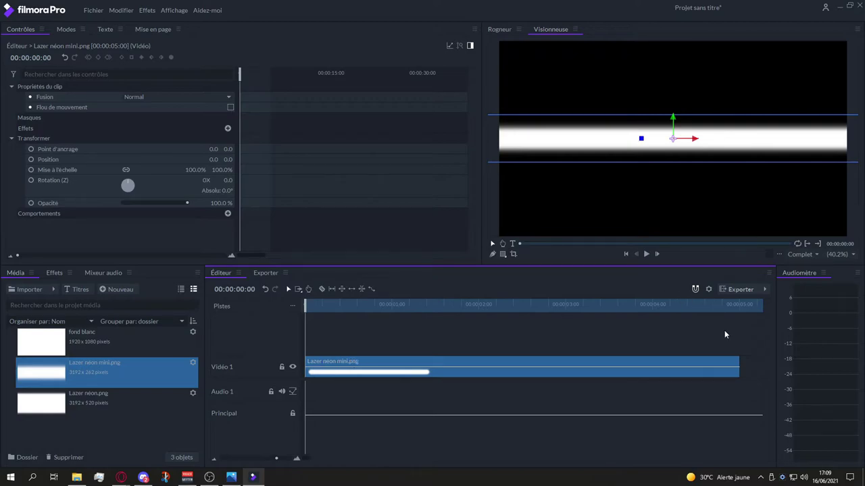
pyautogui.rightClick(741, 358)
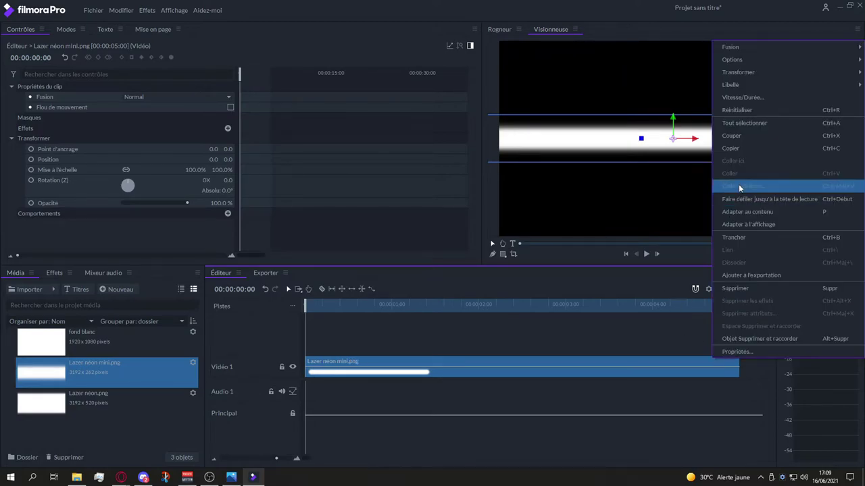
pyautogui.click(729, 98)
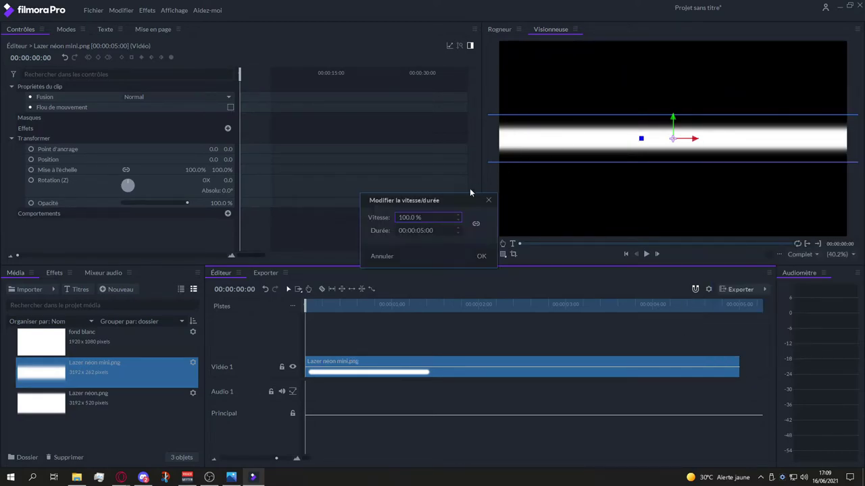
pyautogui.press('Tab')
pyautogui.click(419, 230)
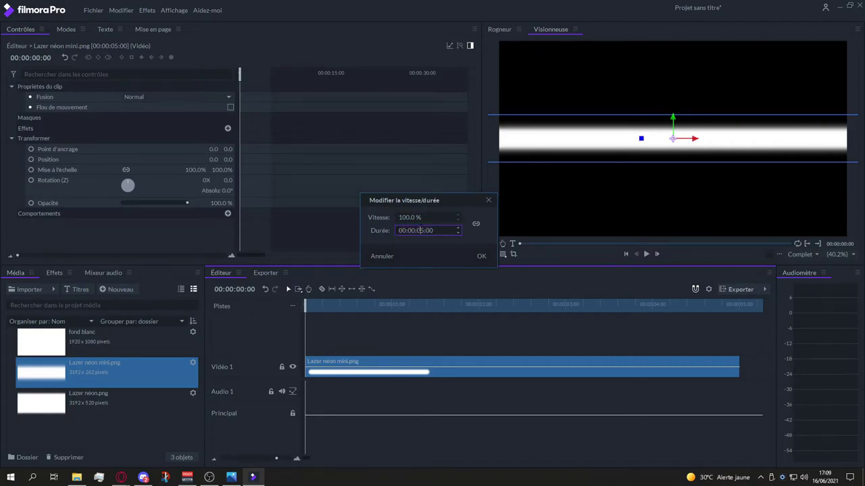
pyautogui.write('3')
pyautogui.click(474, 254)
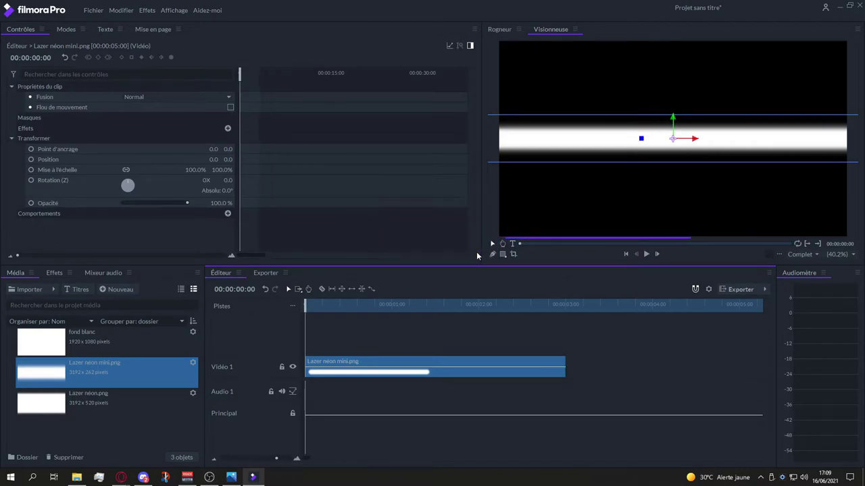
# Drop the fond blanc plane onto a new Vidéo 2 track near the start
pyautogui.scroll(2, 513, 336)
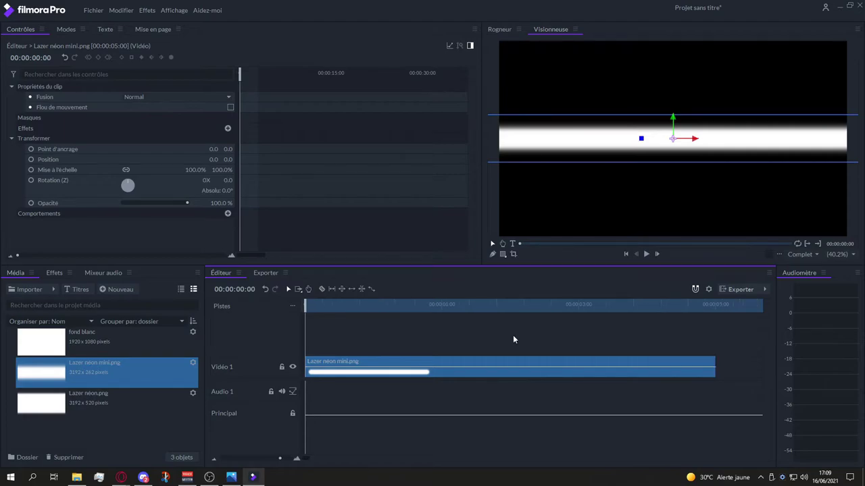
pyautogui.click(474, 338)
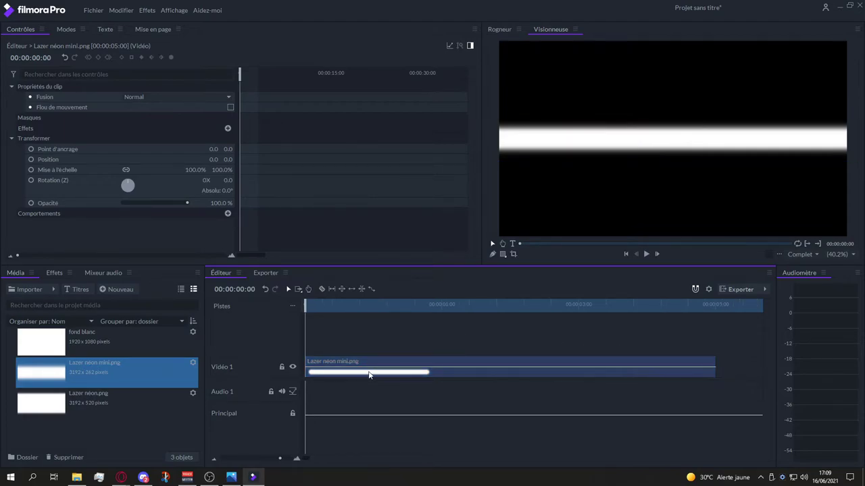
pyautogui.moveTo(60, 346); pyautogui.dragTo(525, 353)
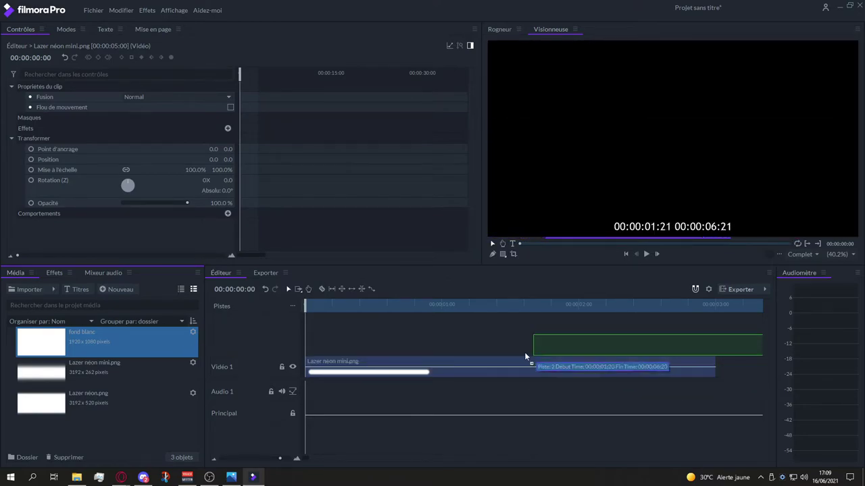
pyautogui.moveTo(525, 357); pyautogui.dragTo(322, 341)
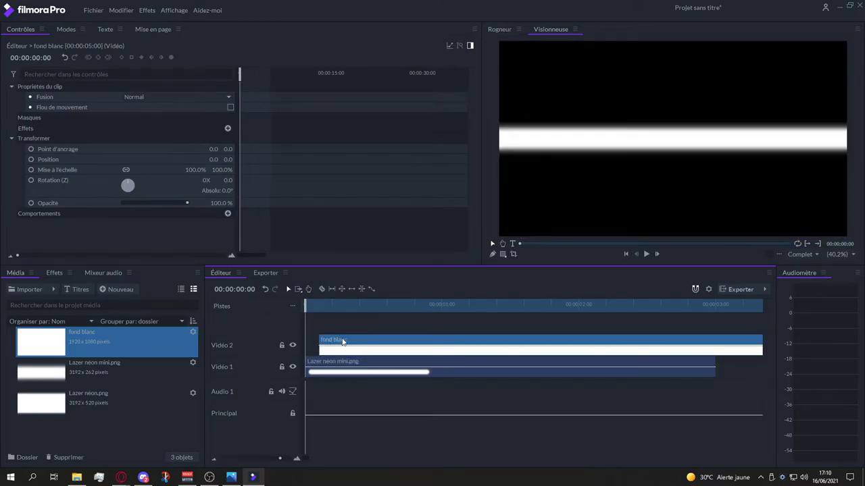
# Give the fond blanc clip a 1-second duration in Vitesse/Durée
pyautogui.rightClick(342, 342)
pyautogui.click(379, 81)
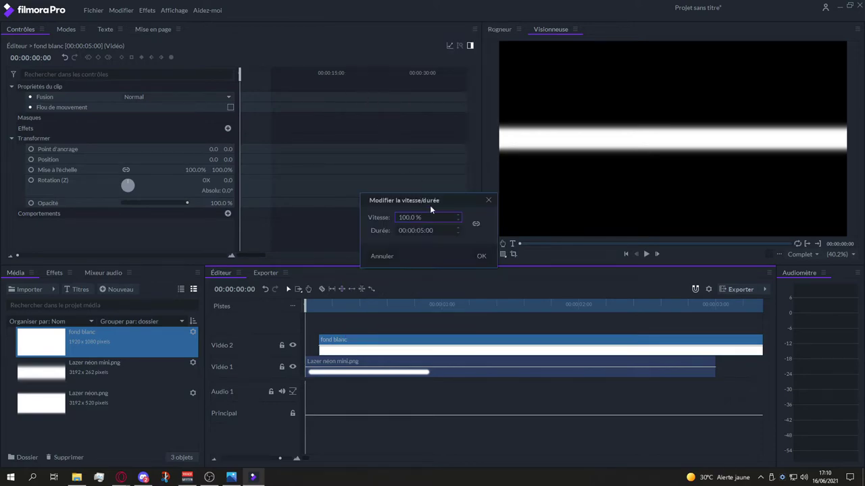
pyautogui.tripleClick(426, 230)
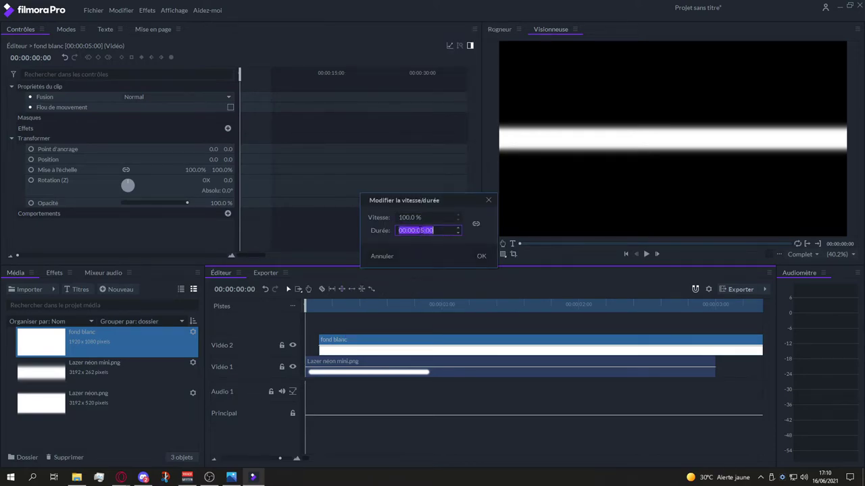
pyautogui.click(426, 231)
pyautogui.write('1')
pyautogui.doubleClick(429, 230)
pyautogui.press('Return')
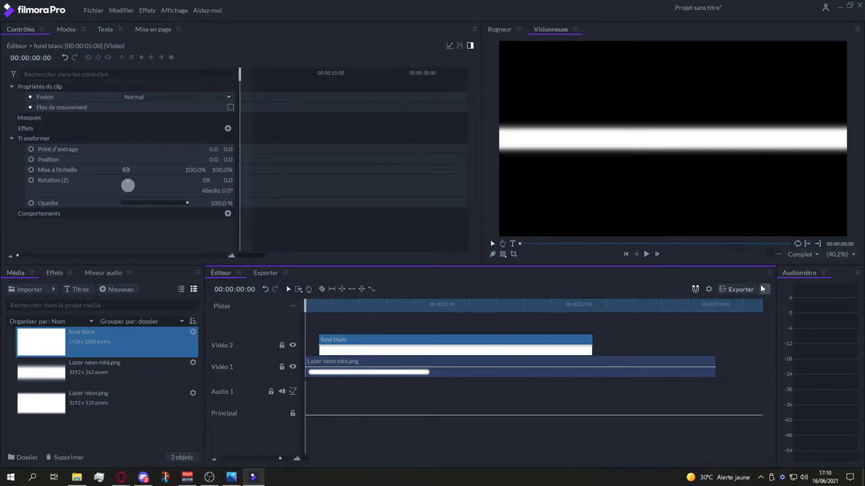
# Change the project frame rate from 30 to 60 fps
pyautogui.click(709, 289)
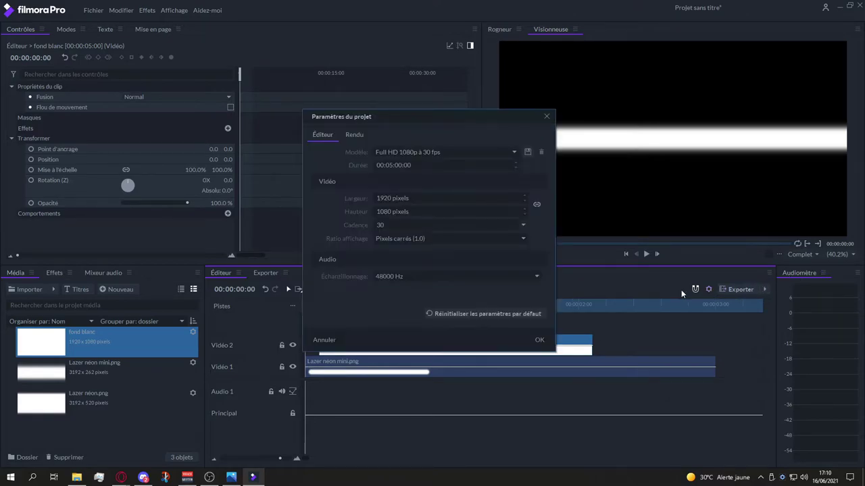
pyautogui.click(404, 225)
pyautogui.press('BackSpace')
pyautogui.press('BackSpace')
pyautogui.write('60')
pyautogui.press('Return')
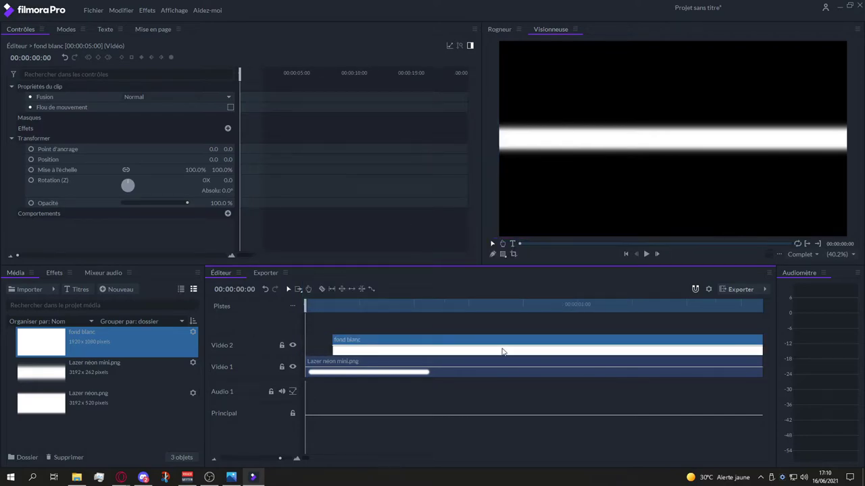
# Re-enter fond blanc's duration as about 1 second now that the project runs at 60 fps
pyautogui.scroll(-1, 651, 380)
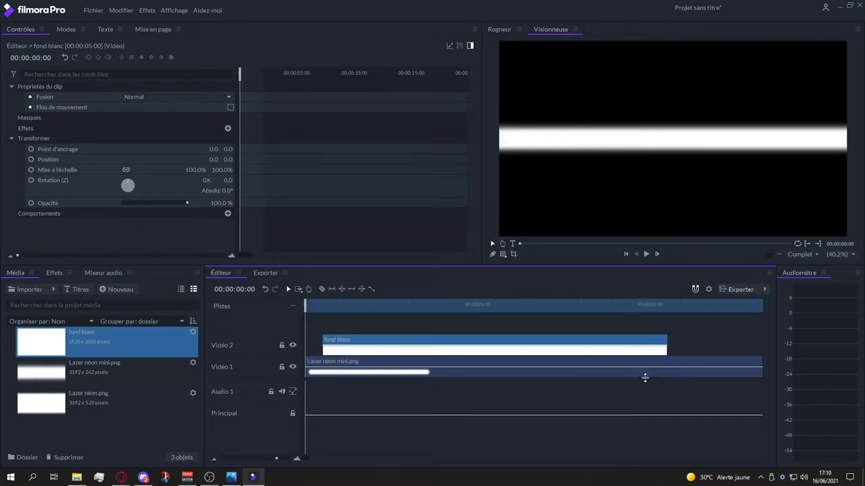
pyautogui.scroll(-2, 653, 371)
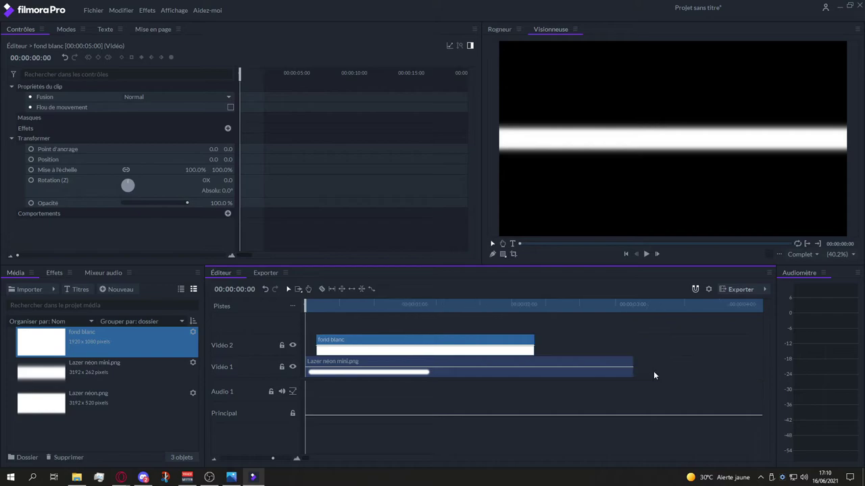
pyautogui.scroll(2, 595, 387)
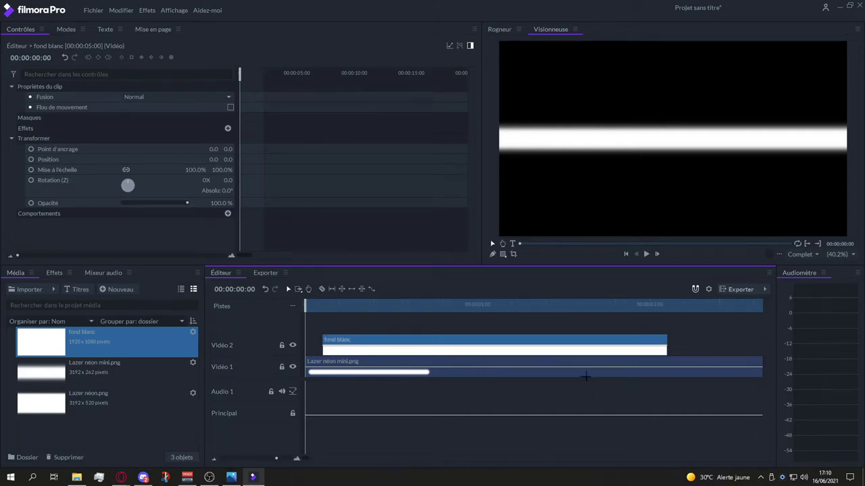
pyautogui.rightClick(571, 340)
pyautogui.click(592, 79)
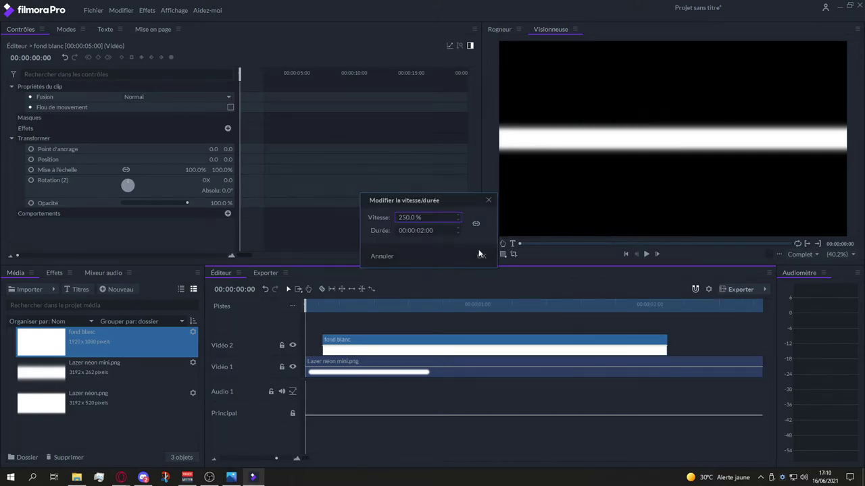
pyautogui.click(419, 231)
pyautogui.click(419, 231)
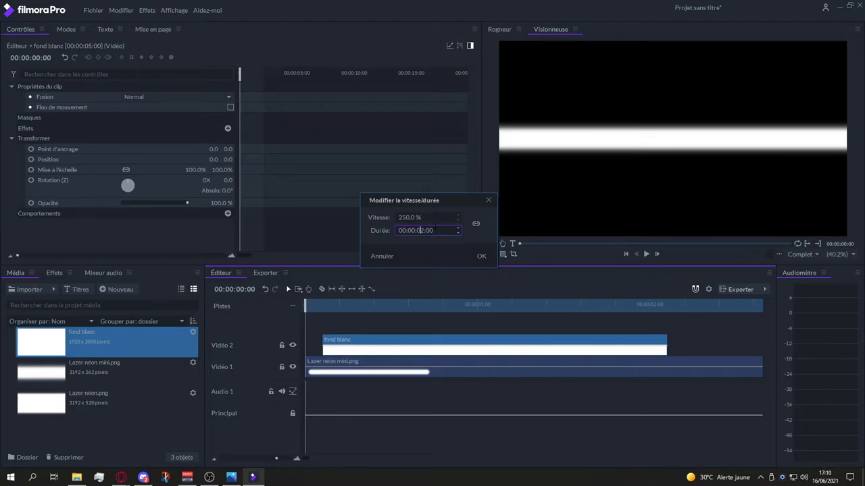
pyautogui.write('1')
# Apply the shorter duration and move fond blanc later along Vidéo 2
pyautogui.click(481, 256)
pyautogui.moveTo(500, 337); pyautogui.dragTo(685, 358)
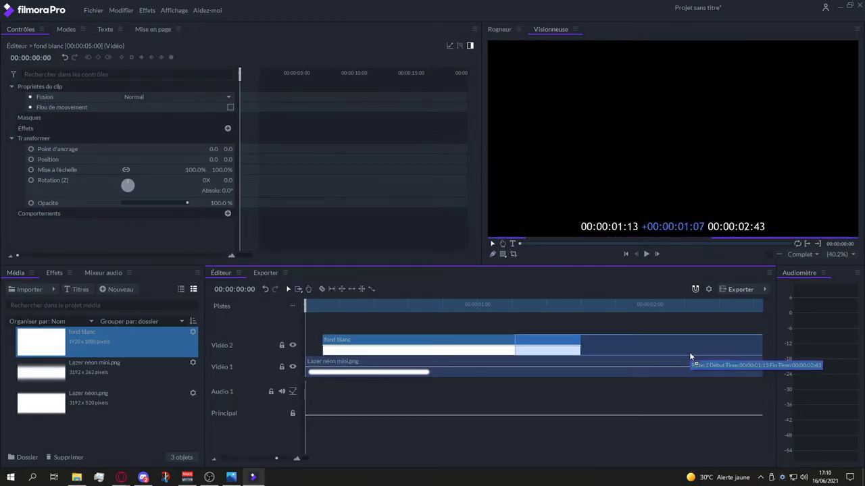
pyautogui.moveTo(686, 359); pyautogui.dragTo(700, 349)
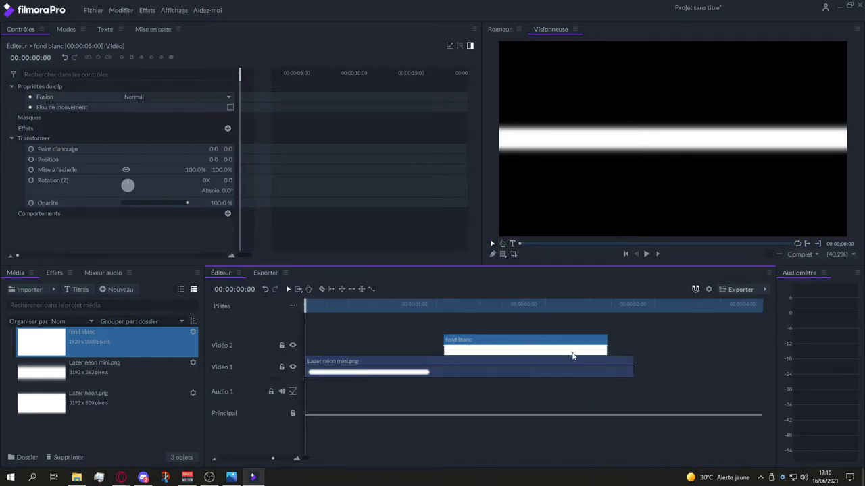
pyautogui.moveTo(574, 341); pyautogui.dragTo(669, 367)
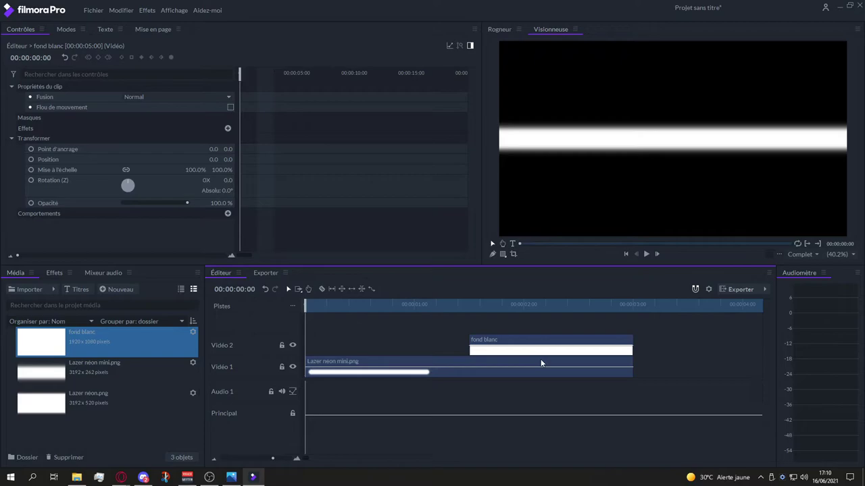
# Split the Lazer néon mini clip with the razor where fond blanc begins
pyautogui.click(495, 364)
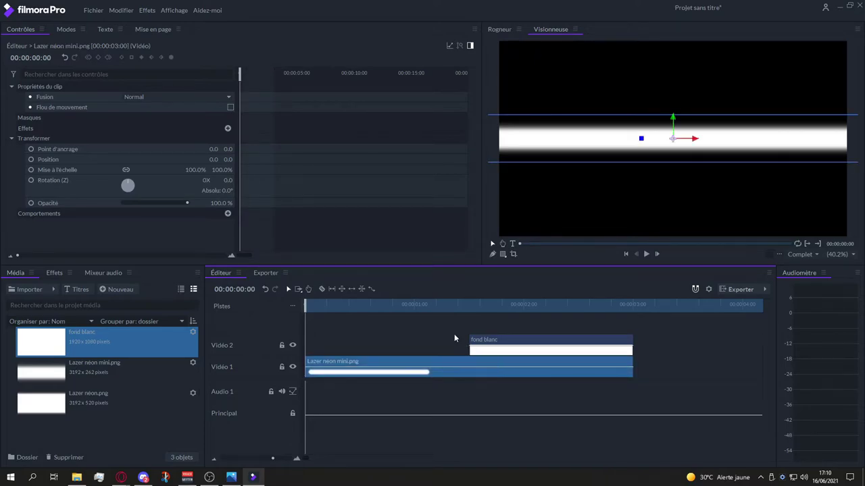
pyautogui.click(322, 291)
pyautogui.click(469, 369)
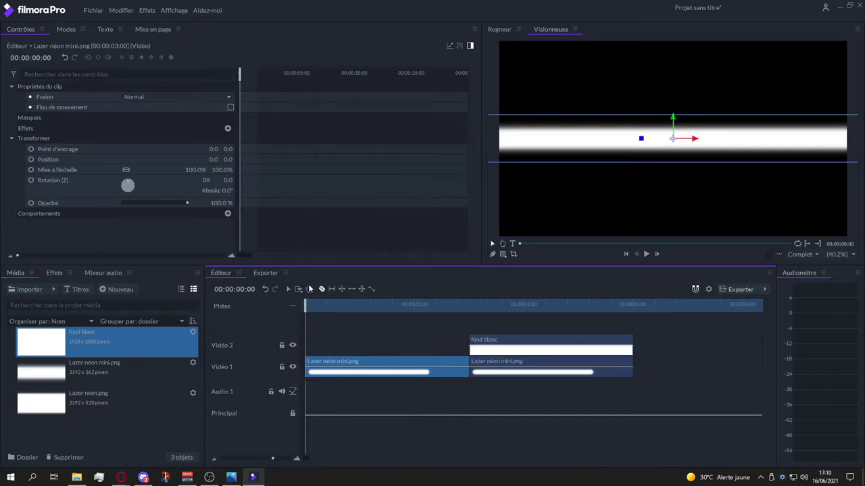
pyautogui.click(288, 289)
pyautogui.scroll(3, 453, 363)
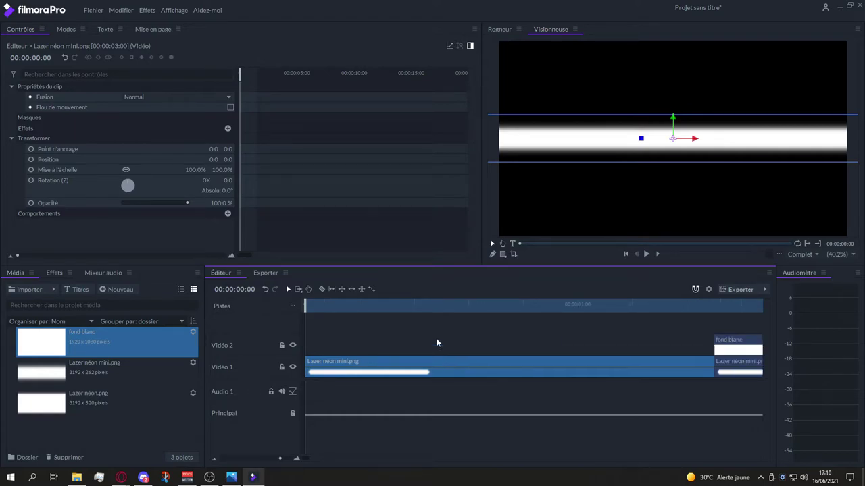
pyautogui.scroll(-5, 272, 218)
pyautogui.scroll(2, 272, 222)
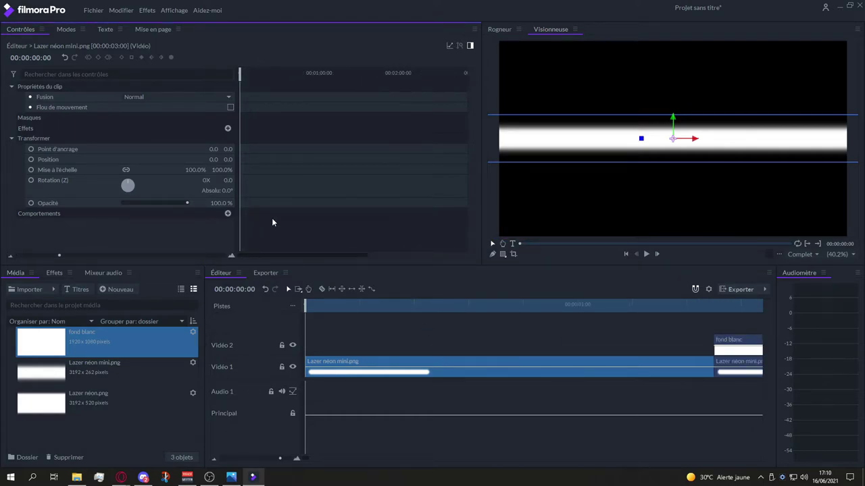
pyautogui.scroll(2, 272, 222)
pyautogui.scroll(2, 272, 223)
pyautogui.scroll(2, 272, 223)
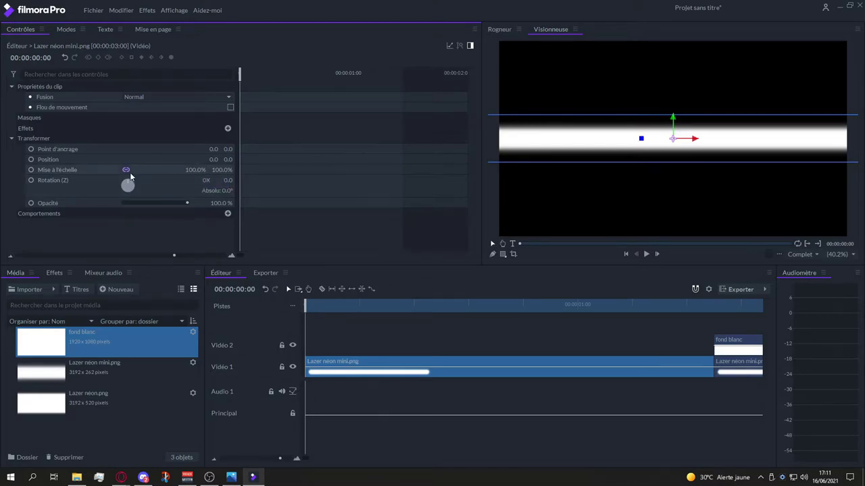
# Try keying the bar's scale at 0% and moving it, then restore 100% scale and undo the move
pyautogui.click(30, 170)
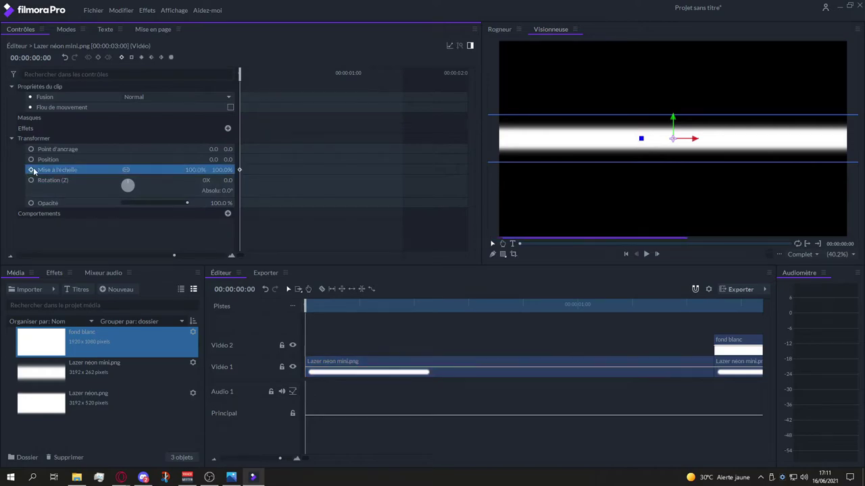
pyautogui.click(195, 170)
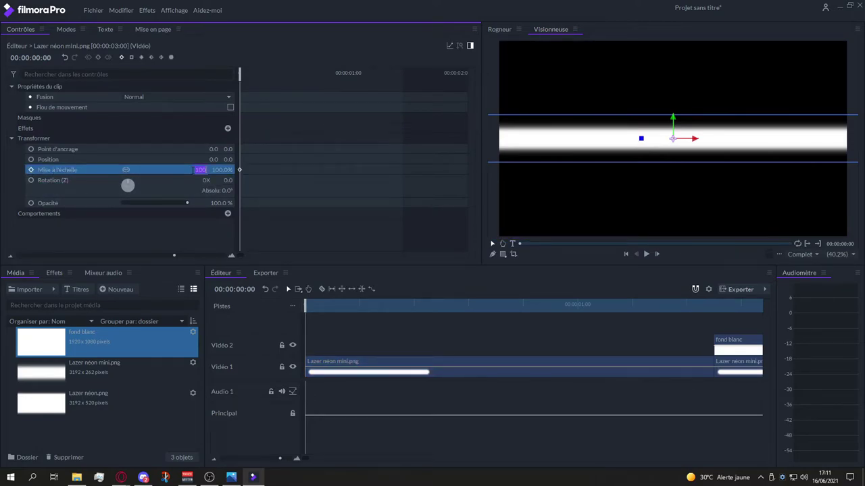
pyautogui.write('0')
pyautogui.press('Return')
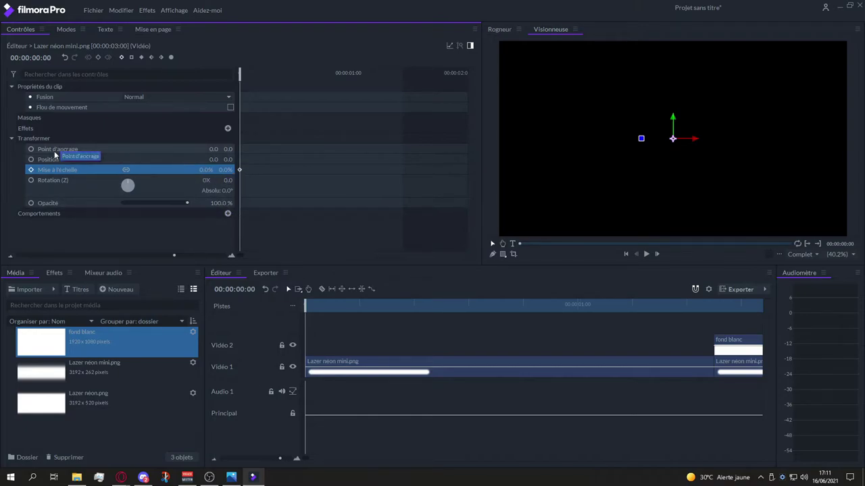
pyautogui.click(30, 171)
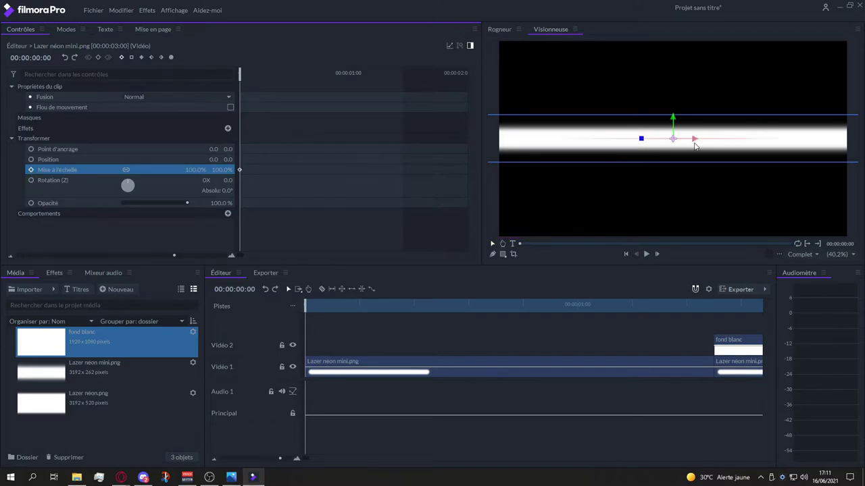
pyautogui.moveTo(692, 139)
pyautogui.mouseDown()
pyautogui.moveTo(787, 145)
pyautogui.moveTo(743, 148)
pyautogui.mouseUp()
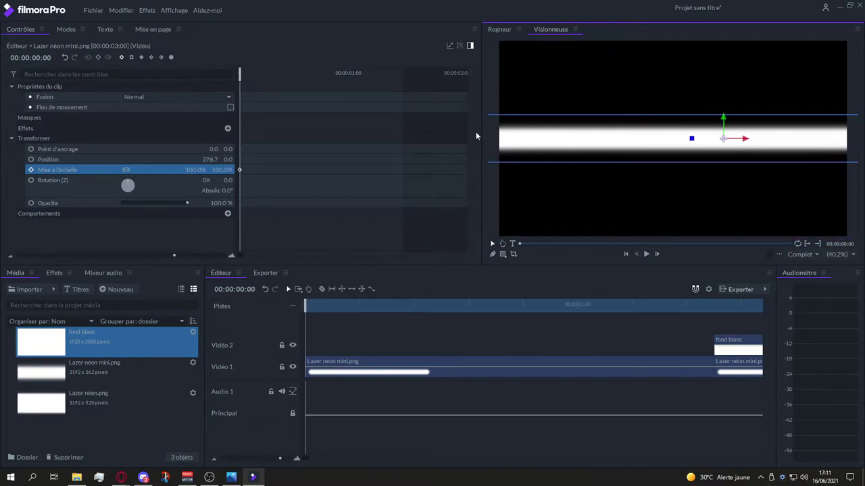
pyautogui.hotkey('ctrl', 'z')
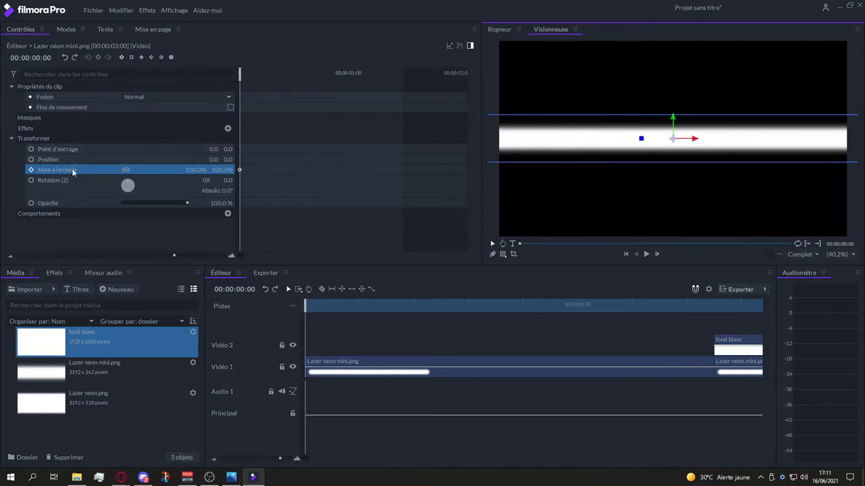
# Add a Position keyframe on the neon bar and set its Y position to 0
pyautogui.click(31, 160)
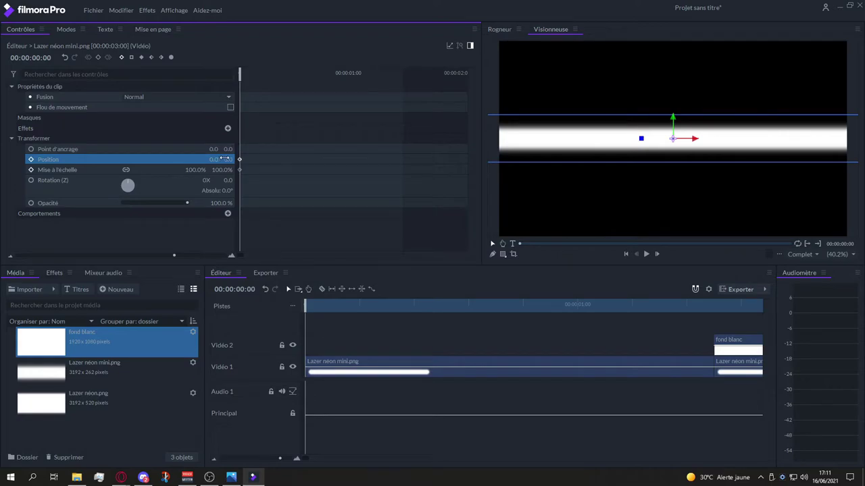
pyautogui.moveTo(224, 159); pyautogui.dragTo(222, 159)
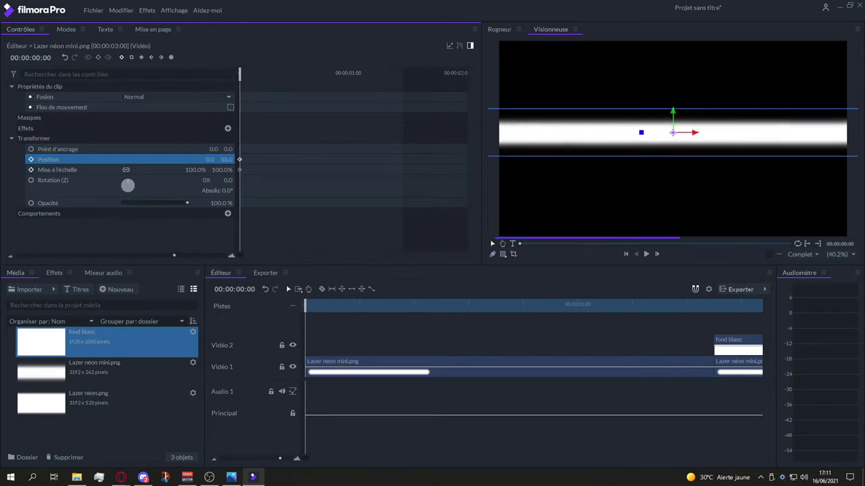
pyautogui.click(223, 159)
pyautogui.write('0')
pyautogui.press('Return')
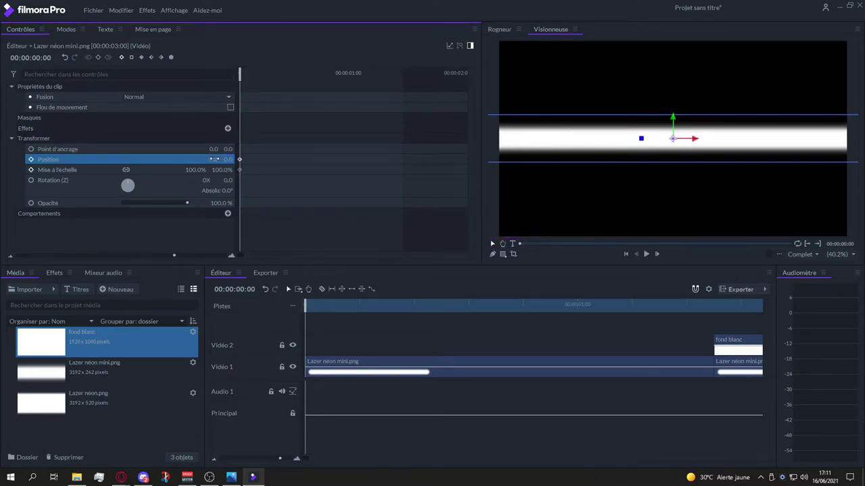
# Set the bar's X position to 2600 so it starts off-screen right
pyautogui.moveTo(212, 159)
pyautogui.mouseDown()
pyautogui.moveTo(229, 158)
pyautogui.moveTo(203, 159)
pyautogui.mouseUp()
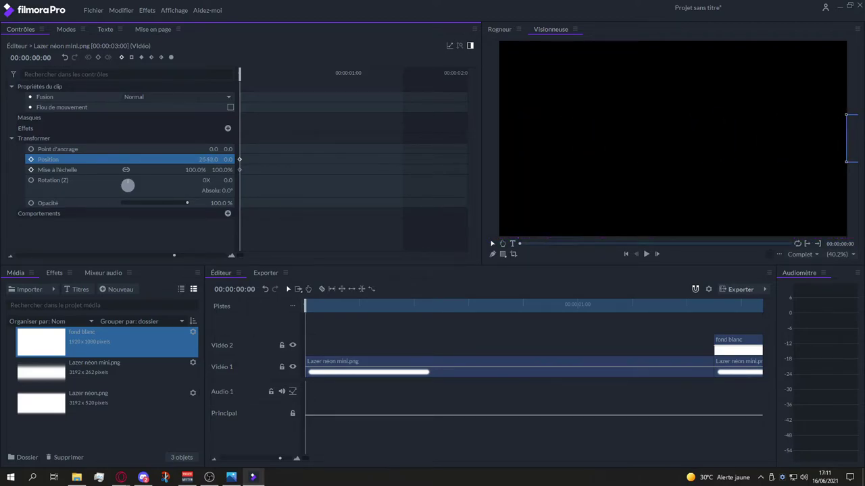
pyautogui.click(208, 159)
pyautogui.press('BackSpace')
pyautogui.write('-2600')
pyautogui.press('Return')
pyautogui.click(210, 160)
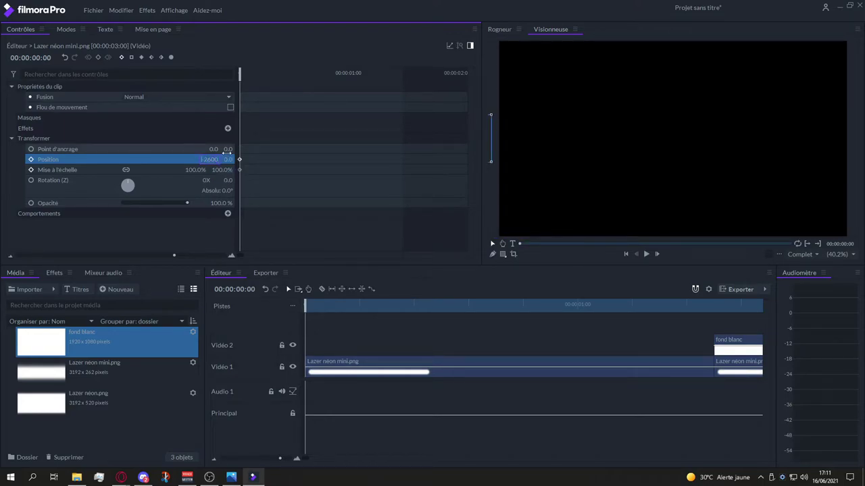
pyautogui.write('2600')
pyautogui.press('Return')
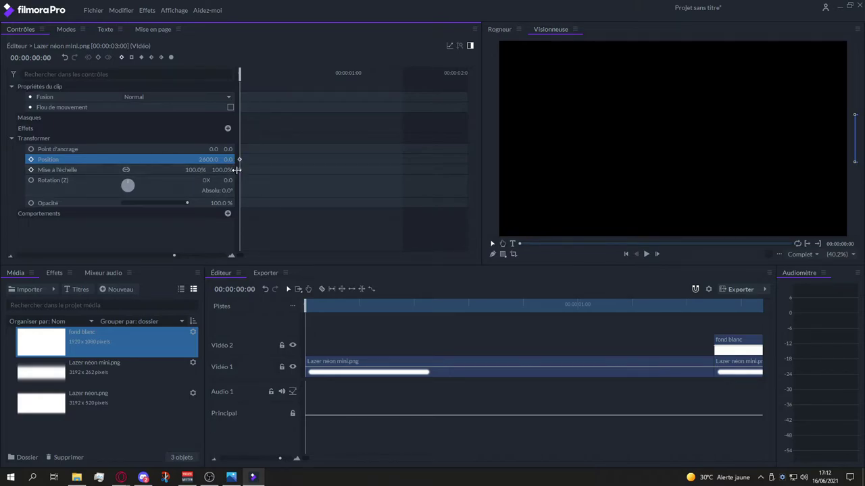
pyautogui.moveTo(240, 170)
# At 00:00:01:00, add a Position keyframe on the neon bar with X set to 450
pyautogui.moveTo(239, 72); pyautogui.dragTo(354, 87)
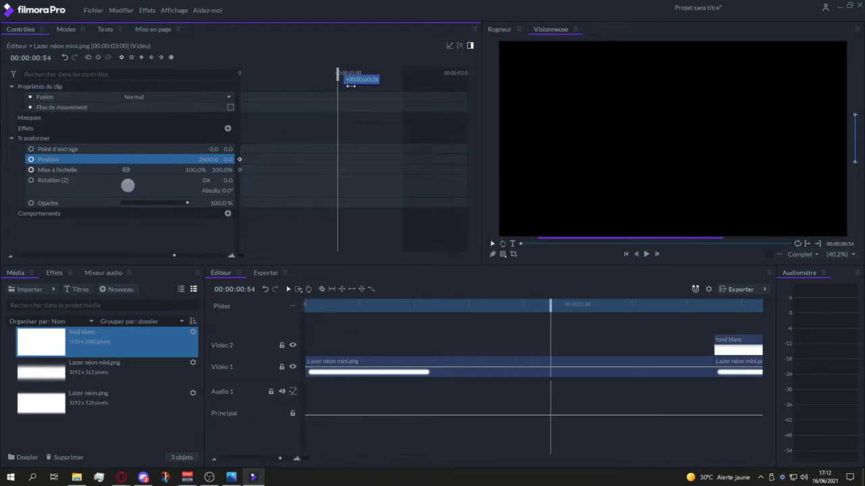
pyautogui.moveTo(350, 86); pyautogui.dragTo(348, 86)
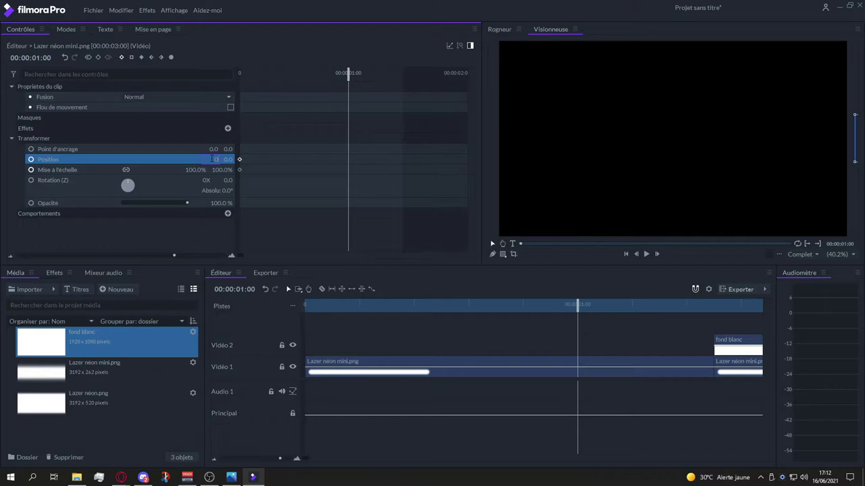
pyautogui.click(212, 158)
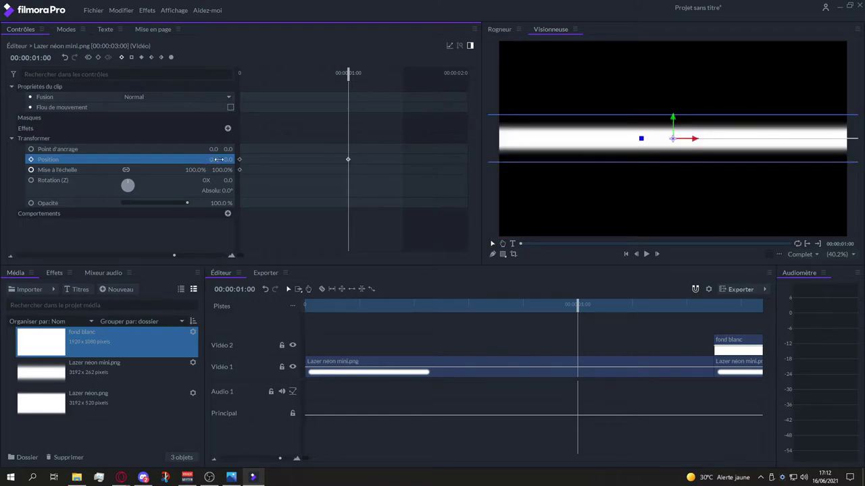
pyautogui.moveTo(216, 159)
pyautogui.mouseDown()
pyautogui.moveTo(169, 159)
pyautogui.moveTo(212, 158)
pyautogui.mouseUp()
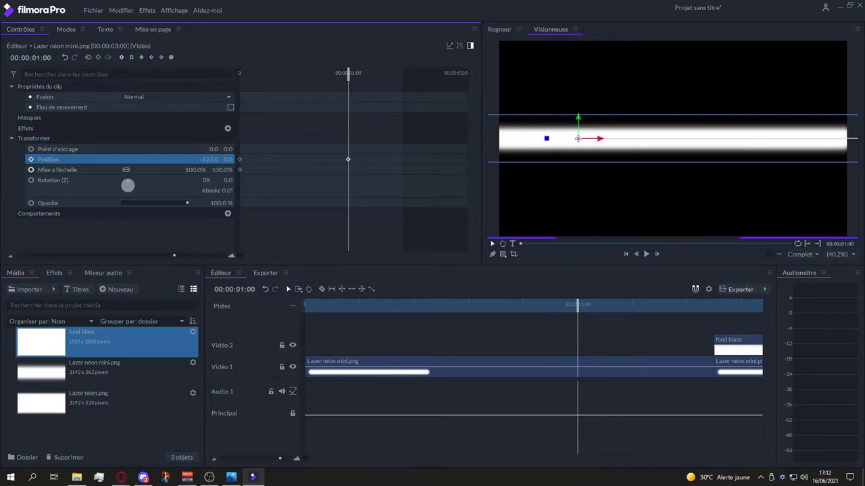
pyautogui.click(212, 159)
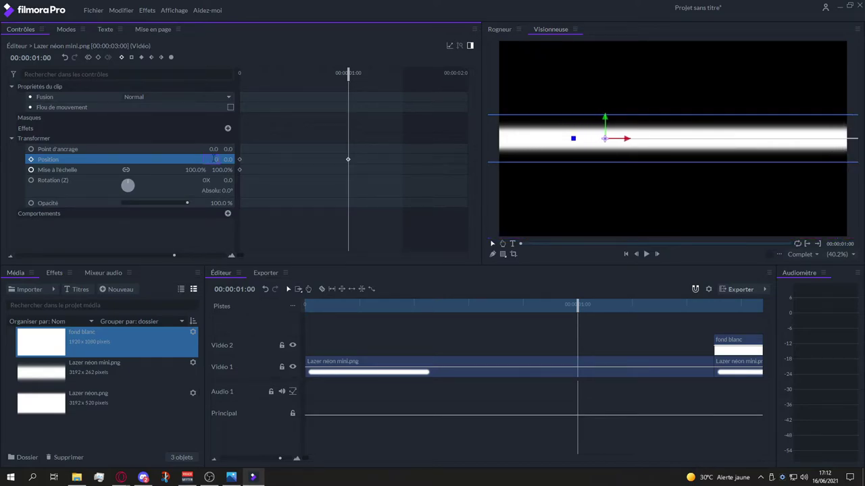
pyautogui.moveTo(213, 159)
pyautogui.mouseDown()
pyautogui.moveTo(270, 159)
pyautogui.moveTo(228, 159)
pyautogui.mouseUp()
pyautogui.click(213, 159)
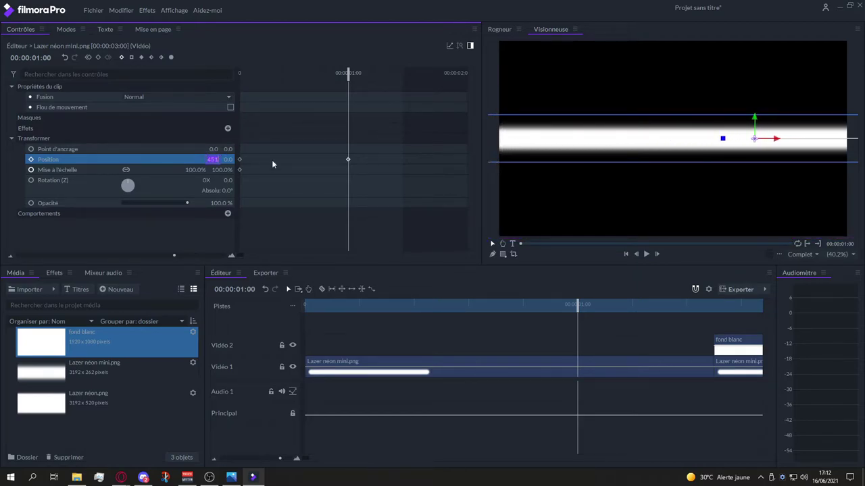
pyautogui.write('450')
pyautogui.press('Return')
pyautogui.moveTo(348, 77); pyautogui.dragTo(239, 76)
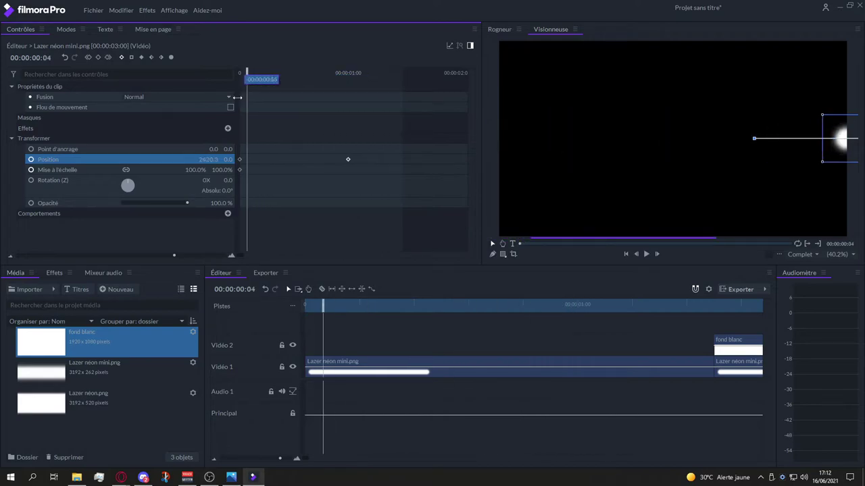
pyautogui.press('space')
pyautogui.press('space')
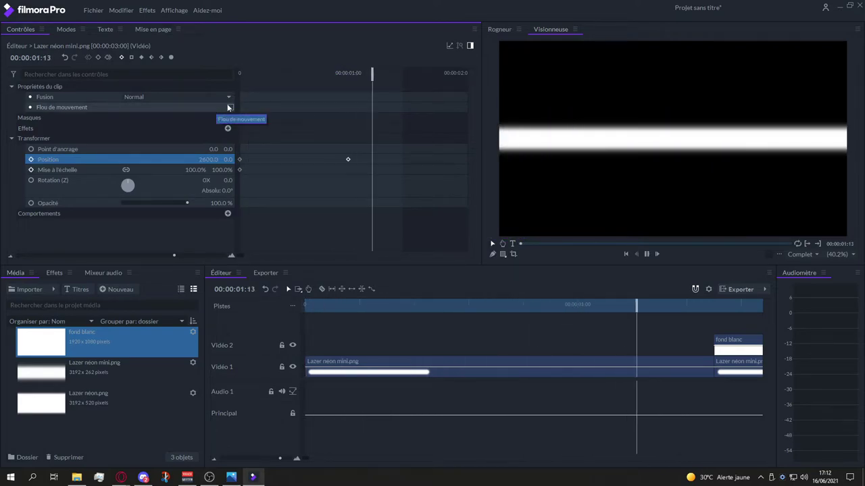
pyautogui.moveTo(371, 73); pyautogui.dragTo(239, 73)
pyautogui.press('space')
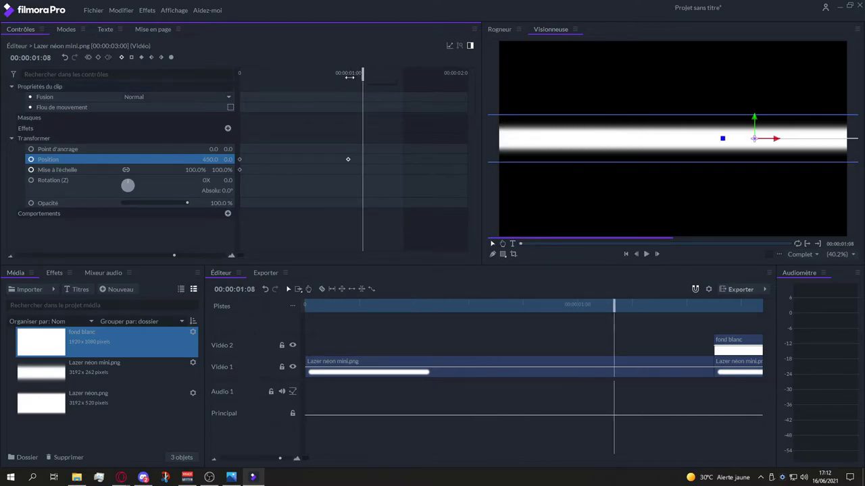
pyautogui.moveTo(362, 73); pyautogui.dragTo(239, 73)
pyautogui.press('space')
pyautogui.press('space')
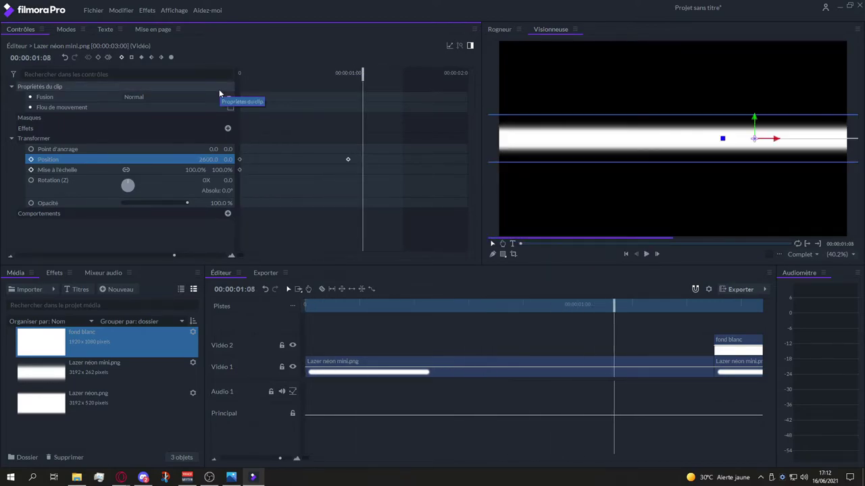
pyautogui.moveTo(358, 74); pyautogui.dragTo(239, 73)
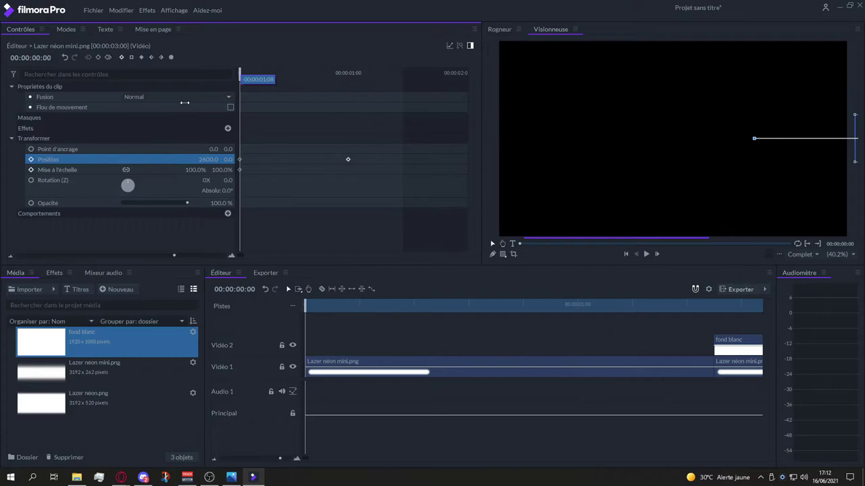
# Key the neon bar's scale at 0% at the start and 100% at 00:00:00:30, then slide that keyframe near one second
pyautogui.click(228, 170)
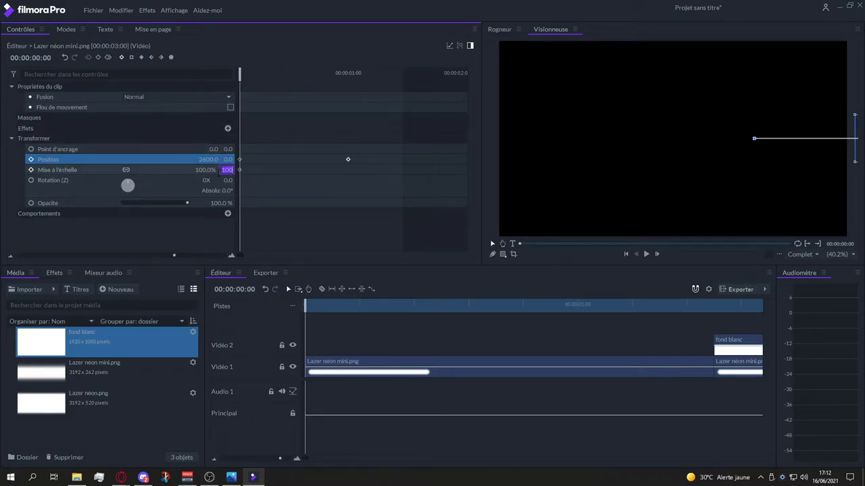
pyautogui.click(240, 170)
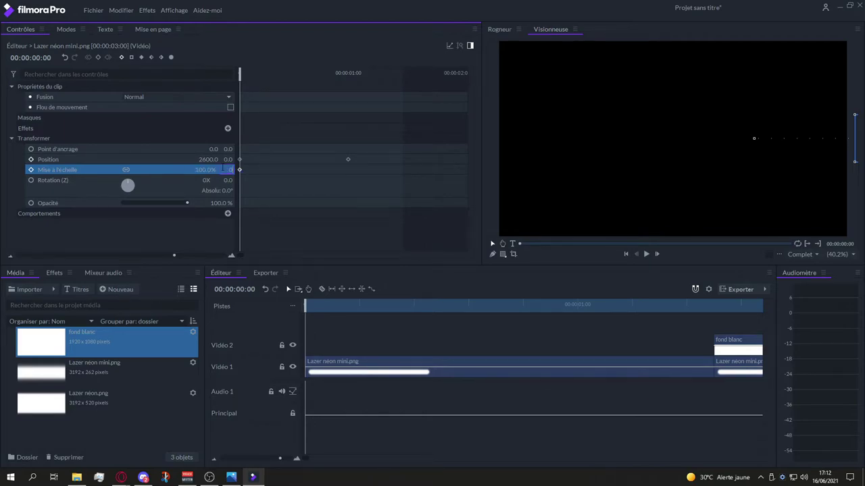
pyautogui.moveTo(223, 169); pyautogui.dragTo(265, 140)
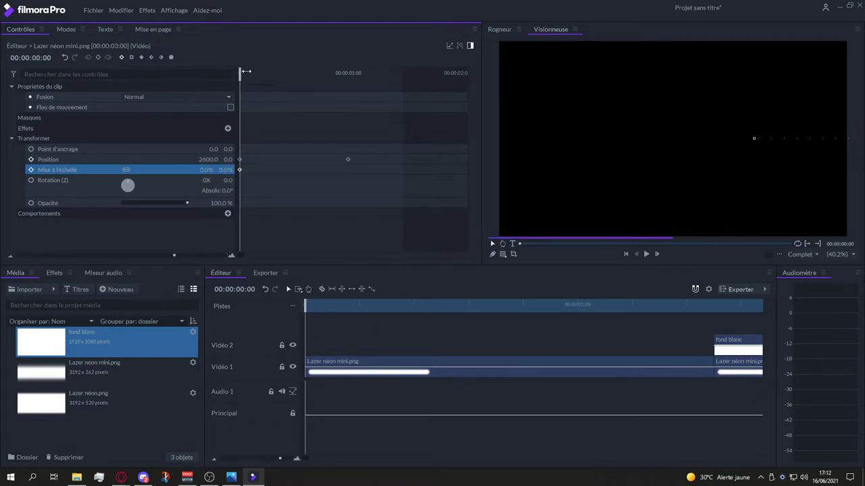
pyautogui.moveTo(240, 71); pyautogui.dragTo(299, 73)
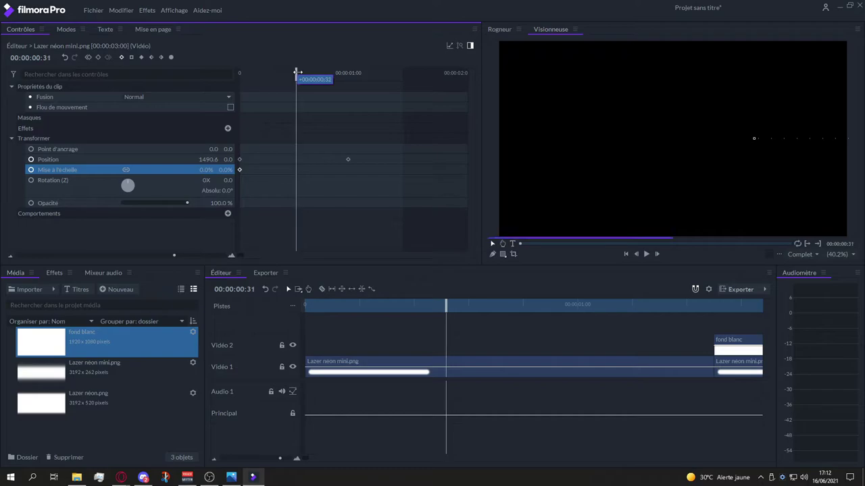
pyautogui.moveTo(298, 73); pyautogui.dragTo(294, 72)
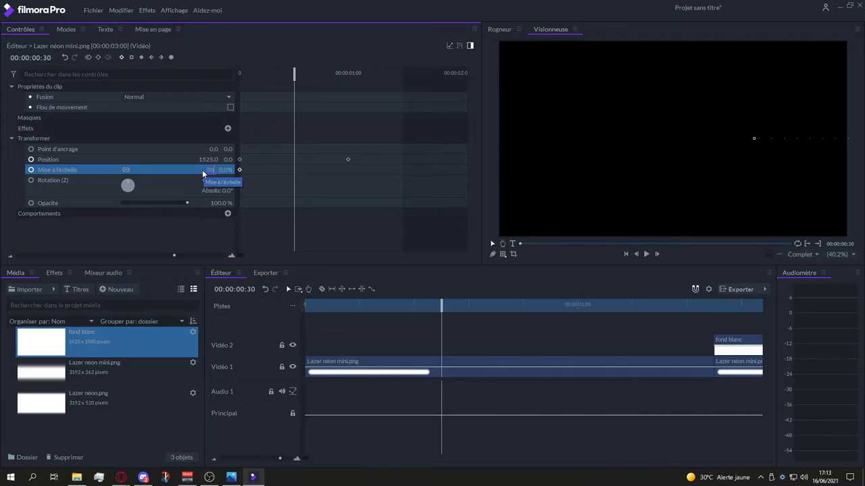
pyautogui.press('Return')
pyautogui.moveTo(294, 169); pyautogui.dragTo(345, 167)
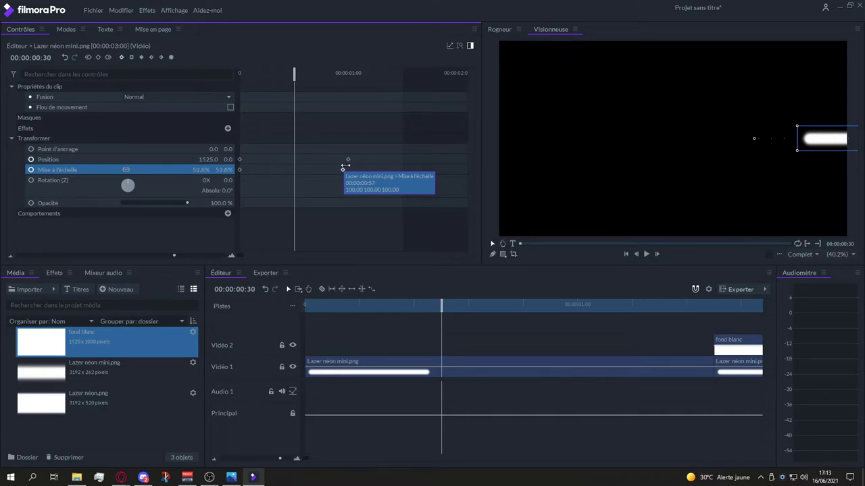
# Preview the slide-and-grow animation, then marquee-select the Position and Scale keyframes
pyautogui.moveTo(292, 72); pyautogui.dragTo(232, 84)
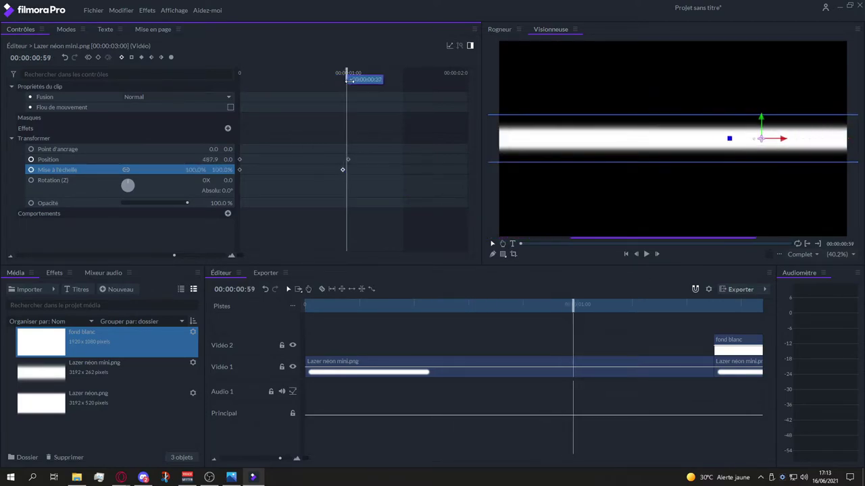
pyautogui.press('space')
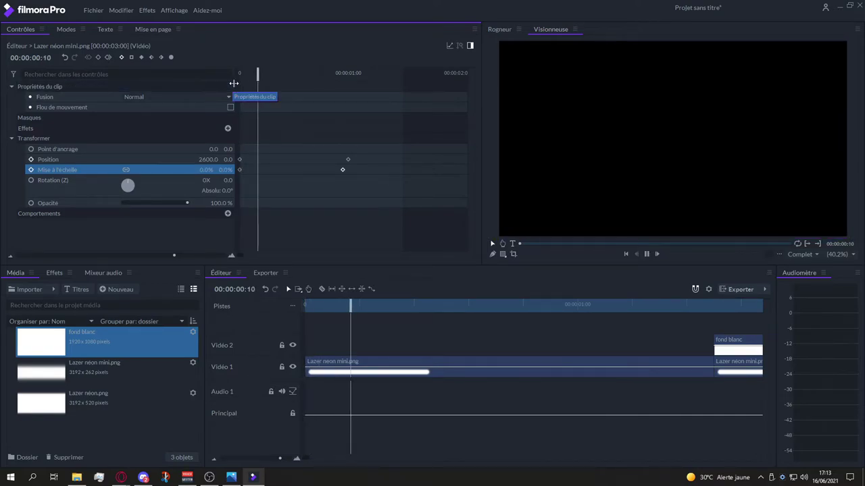
pyautogui.press('space')
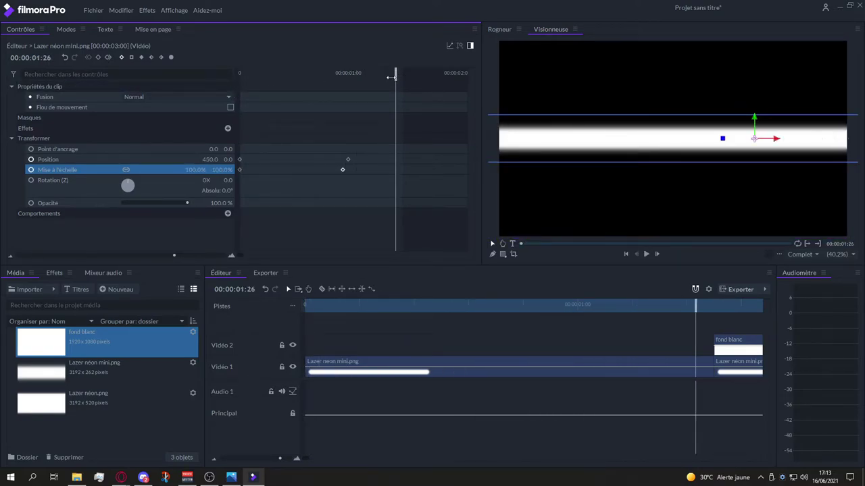
pyautogui.click(240, 73)
pyautogui.press('space')
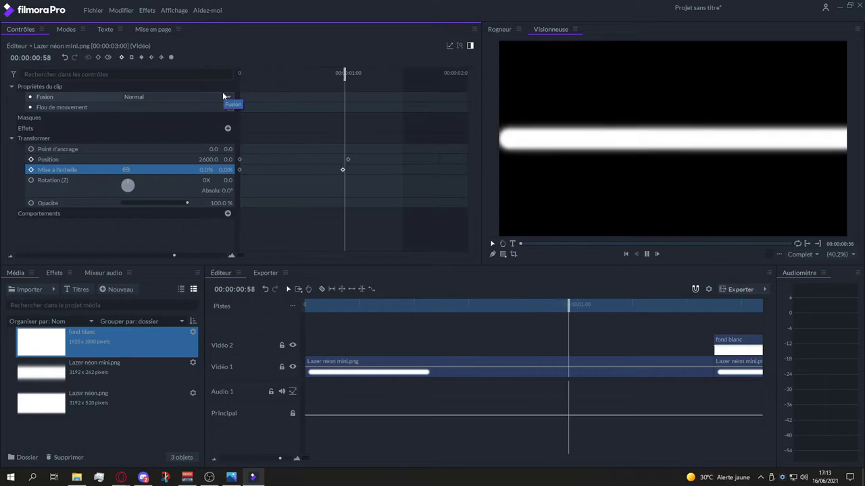
pyautogui.press('space')
pyautogui.moveTo(360, 151); pyautogui.dragTo(237, 185)
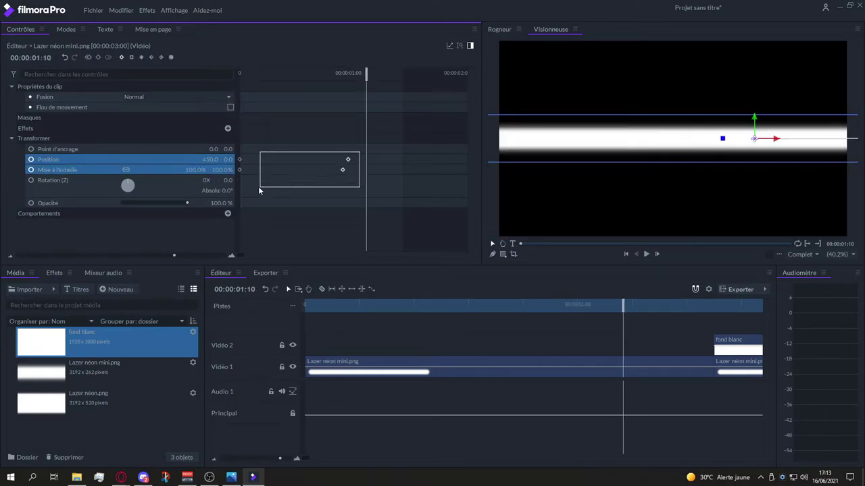
# Apply ease in/out to the selected keyframes and show the scale curve in the graph editor
pyautogui.click(141, 57)
pyautogui.click(449, 46)
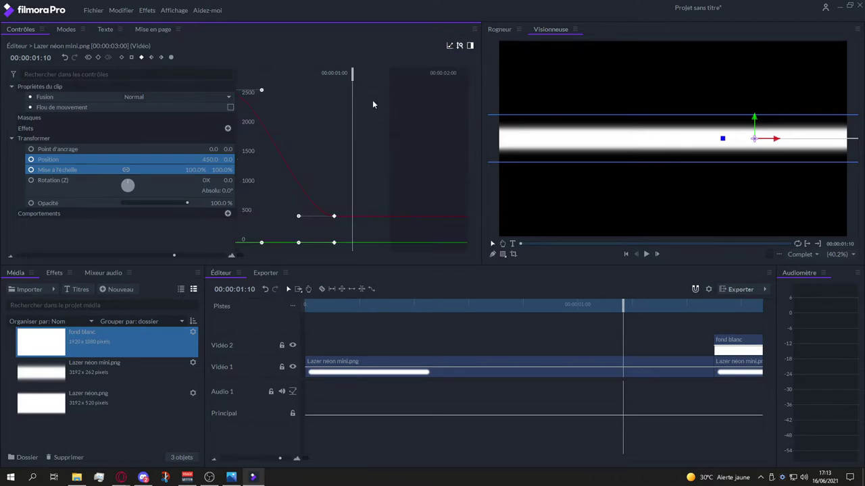
pyautogui.click(182, 158)
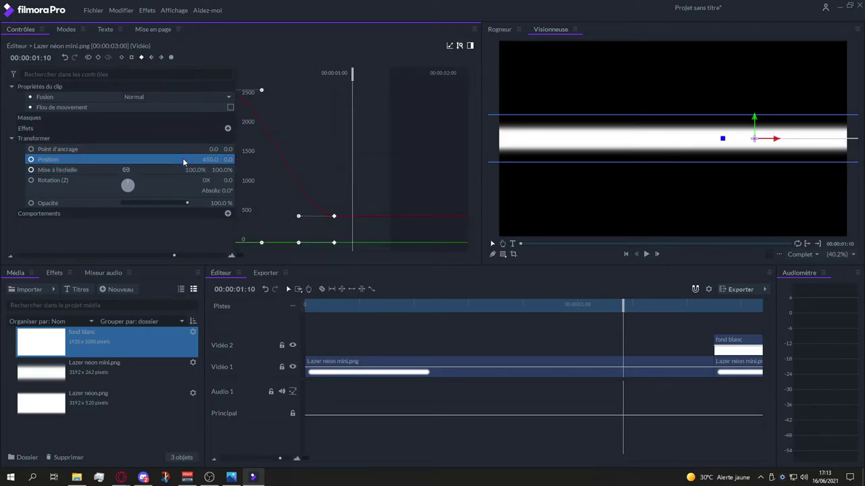
pyautogui.click(181, 169)
pyautogui.click(176, 154)
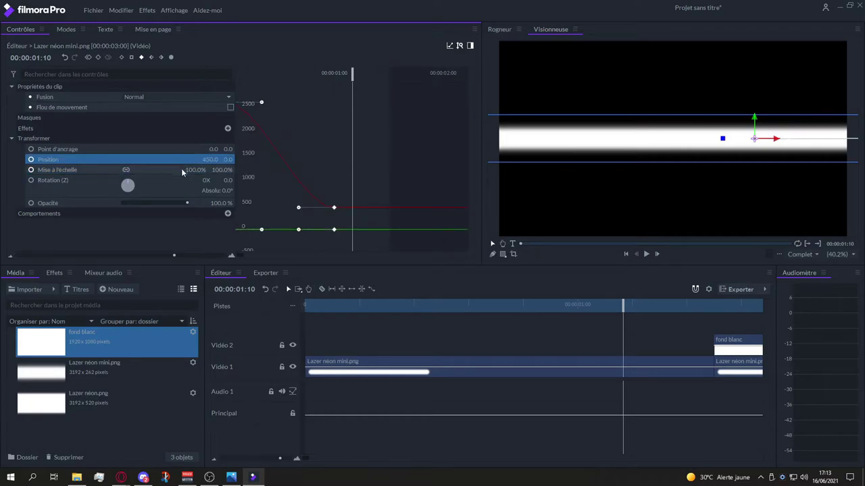
pyautogui.click(182, 169)
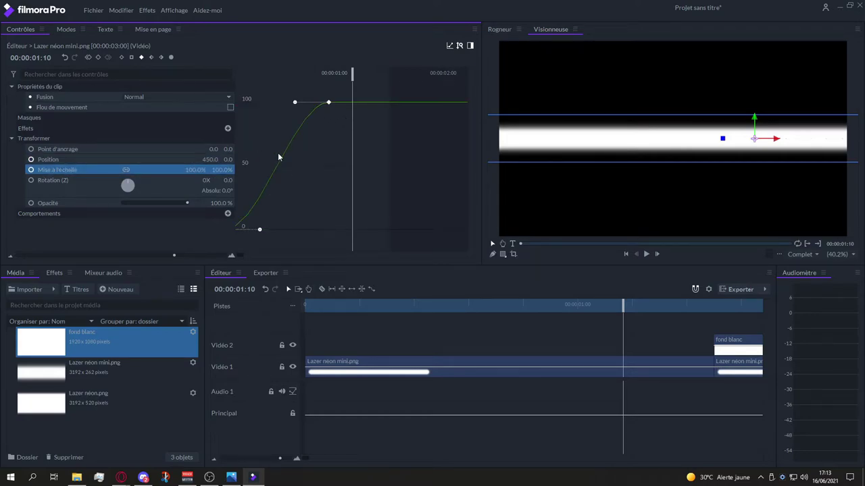
# Drag the scale curve's Bézier handles so it rises steeply from 0% and slows into 100%
pyautogui.moveTo(291, 102); pyautogui.dragTo(328, 101)
pyautogui.moveTo(329, 101); pyautogui.dragTo(274, 104)
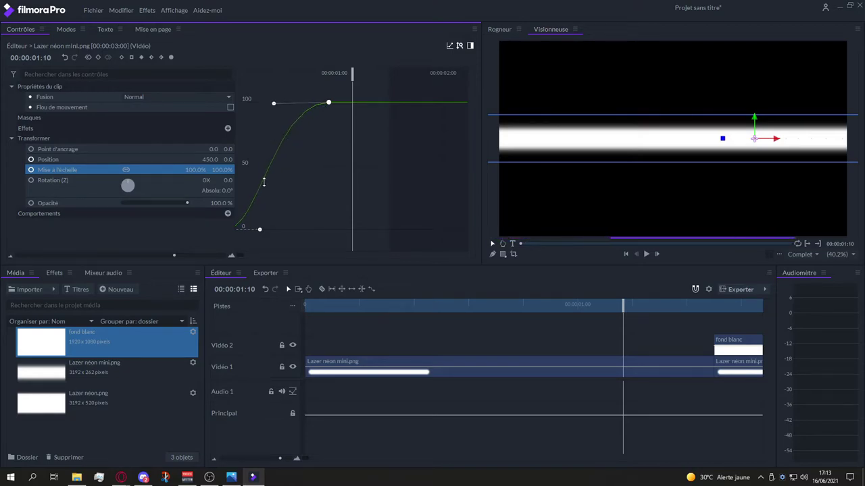
pyautogui.moveTo(242, 253); pyautogui.dragTo(230, 254)
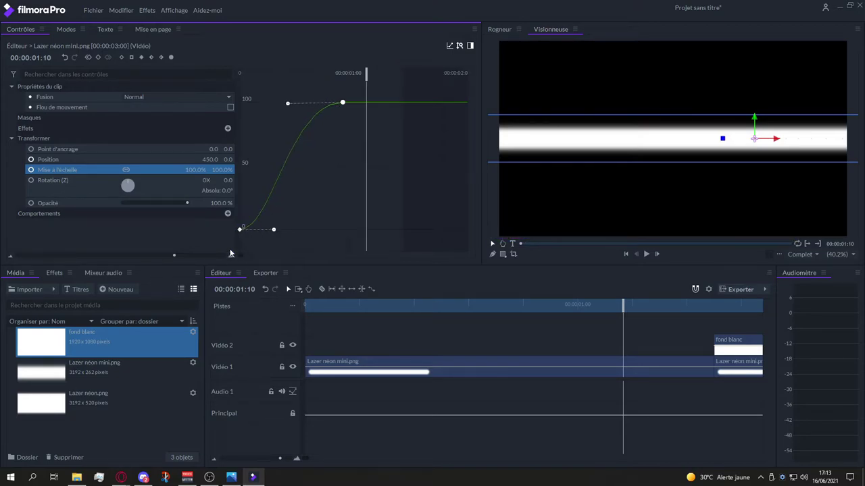
pyautogui.moveTo(275, 228); pyautogui.dragTo(241, 198)
# Play back the animation and flatten the scale curve's start at the 0% keyframe
pyautogui.moveTo(625, 305); pyautogui.dragTo(305, 305)
pyautogui.press('space')
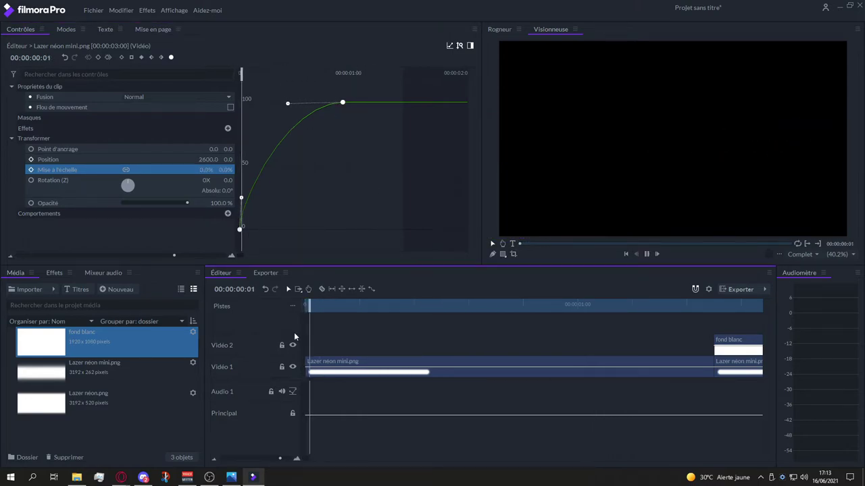
pyautogui.moveTo(574, 310); pyautogui.dragTo(381, 314)
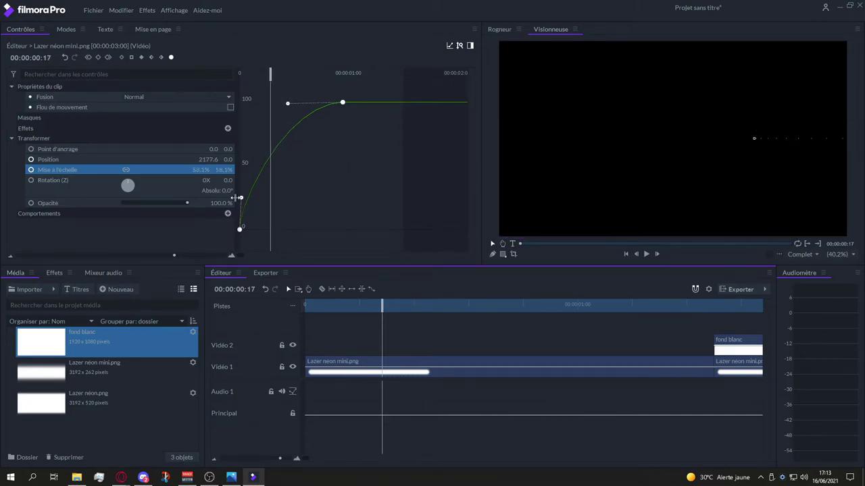
pyautogui.moveTo(239, 198)
pyautogui.mouseDown()
pyautogui.moveTo(277, 208)
pyautogui.moveTo(270, 231)
pyautogui.mouseUp()
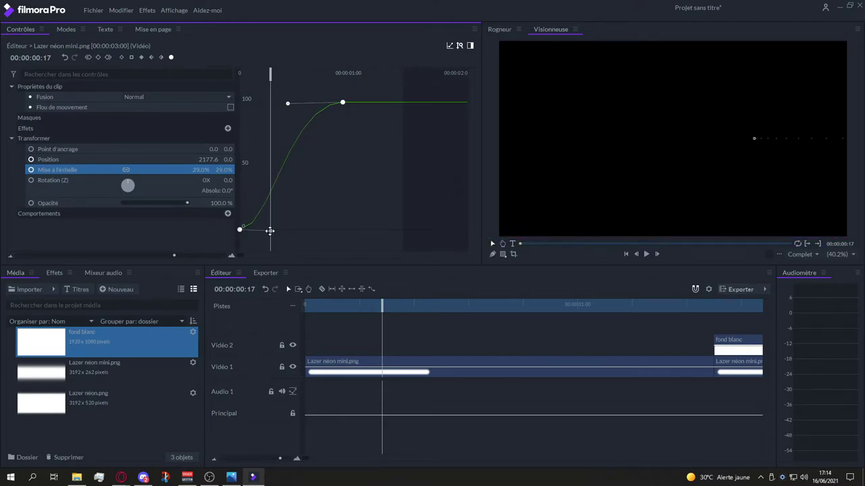
pyautogui.moveTo(270, 231); pyautogui.dragTo(270, 228)
# Ease the curve into the 100% keyframe and scrub through to preview the S-shaped scale-up
pyautogui.moveTo(288, 106); pyautogui.dragTo(271, 106)
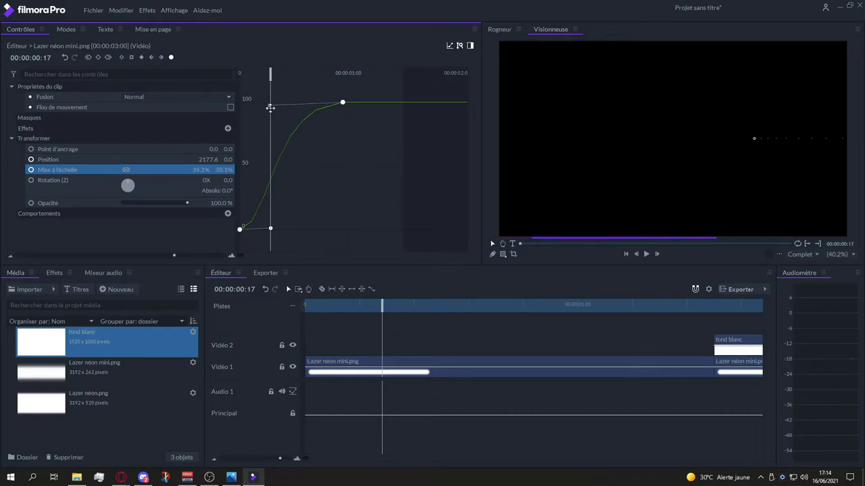
pyautogui.moveTo(272, 229); pyautogui.dragTo(280, 229)
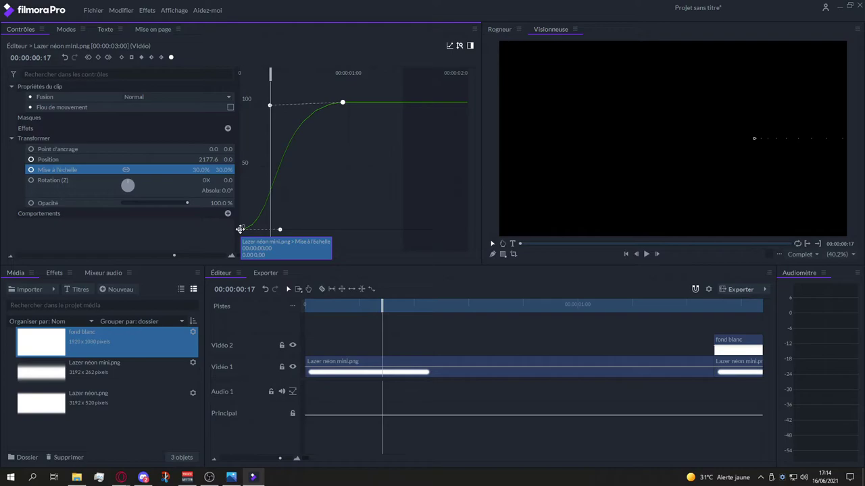
pyautogui.moveTo(380, 308)
pyautogui.mouseDown()
pyautogui.moveTo(293, 306)
pyautogui.moveTo(488, 329)
pyautogui.moveTo(446, 327)
pyautogui.mouseUp()
pyautogui.moveTo(269, 105); pyautogui.dragTo(277, 119)
pyautogui.moveTo(446, 308)
pyautogui.mouseDown()
pyautogui.moveTo(357, 322)
pyautogui.moveTo(641, 369)
pyautogui.mouseUp()
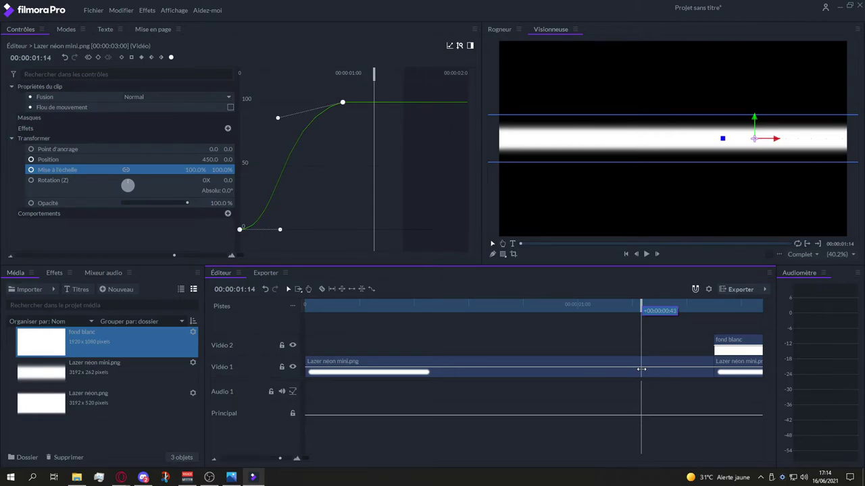
# Drag the first Position keyframe's handle right to soften the slide-in start, then scrub to preview
pyautogui.click(172, 157)
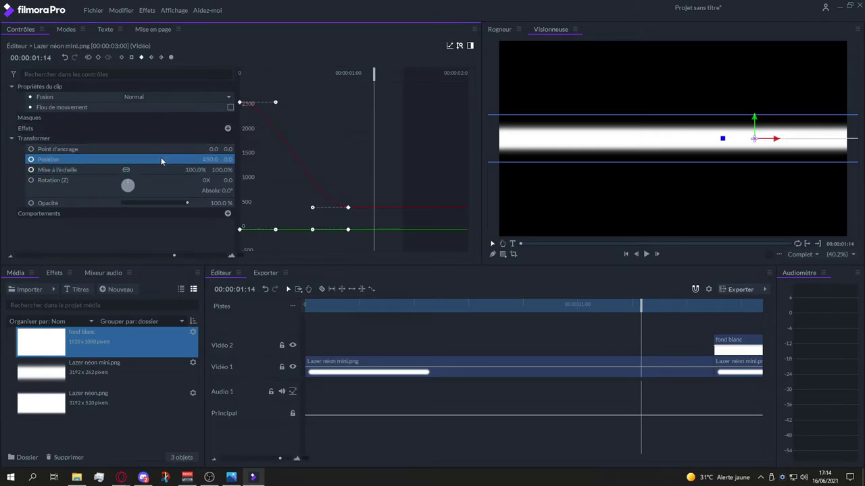
pyautogui.moveTo(374, 75); pyautogui.dragTo(237, 114)
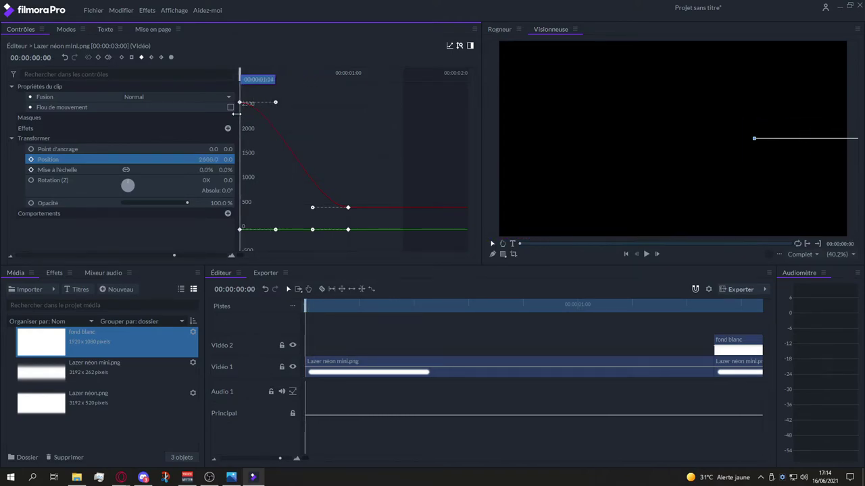
pyautogui.moveTo(275, 102); pyautogui.dragTo(314, 102)
pyautogui.moveTo(240, 76); pyautogui.dragTo(219, 115)
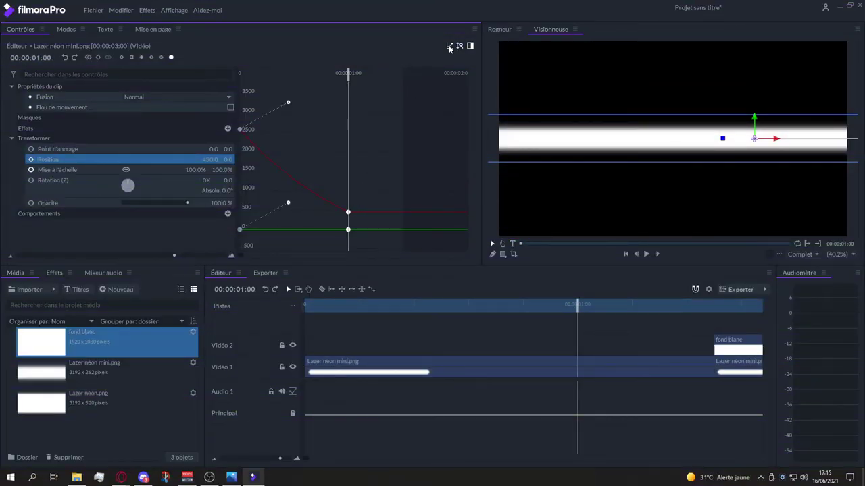
# Switch to the keyframe overview, move to 1:30, and hide the white plane's Vidéo 2 track
pyautogui.click(449, 46)
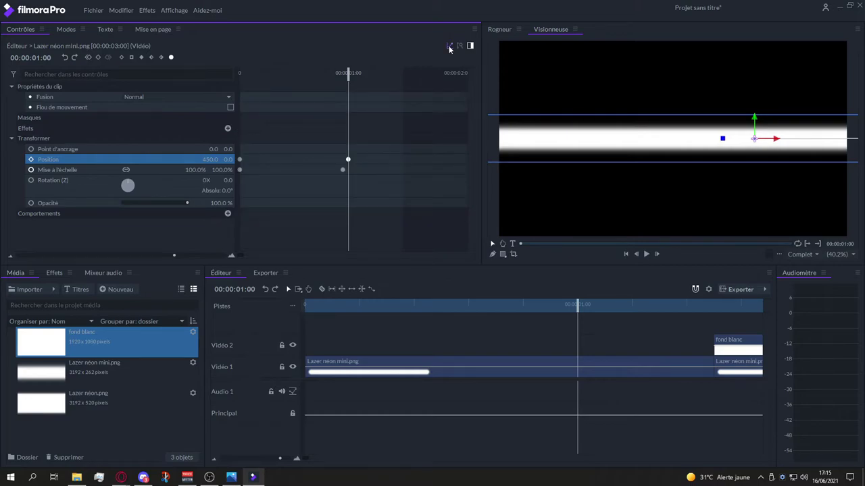
pyautogui.click(342, 169)
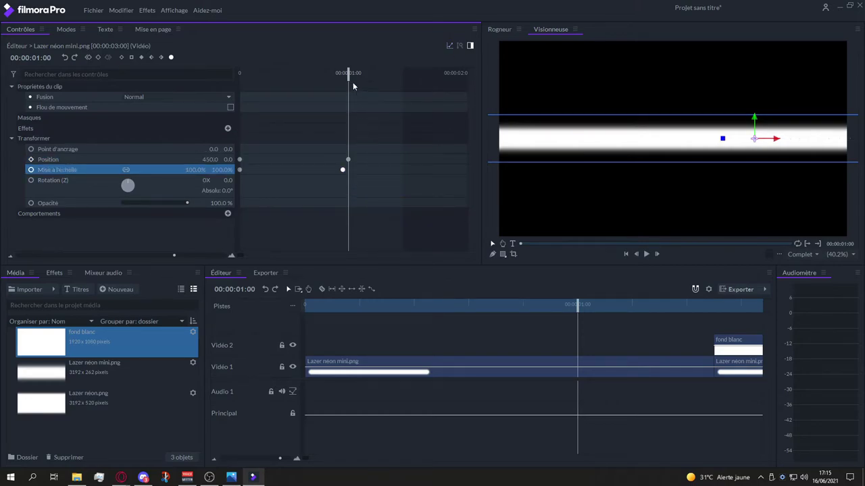
pyautogui.click(712, 308)
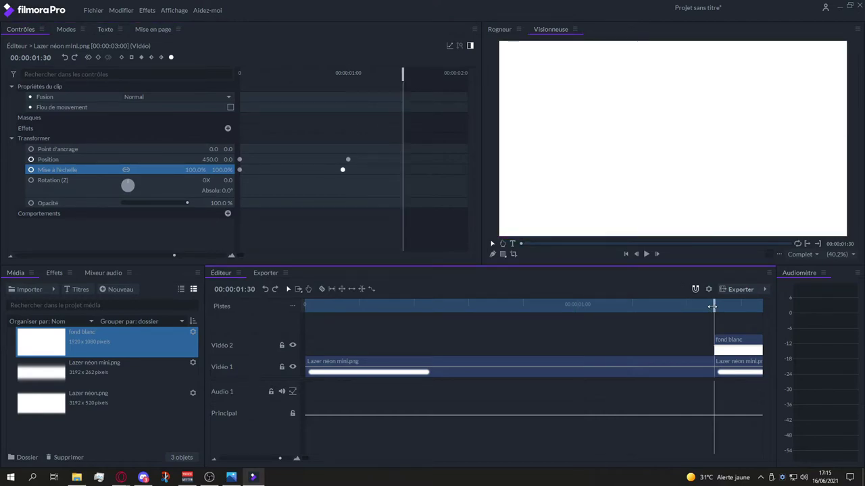
pyautogui.press('Home')
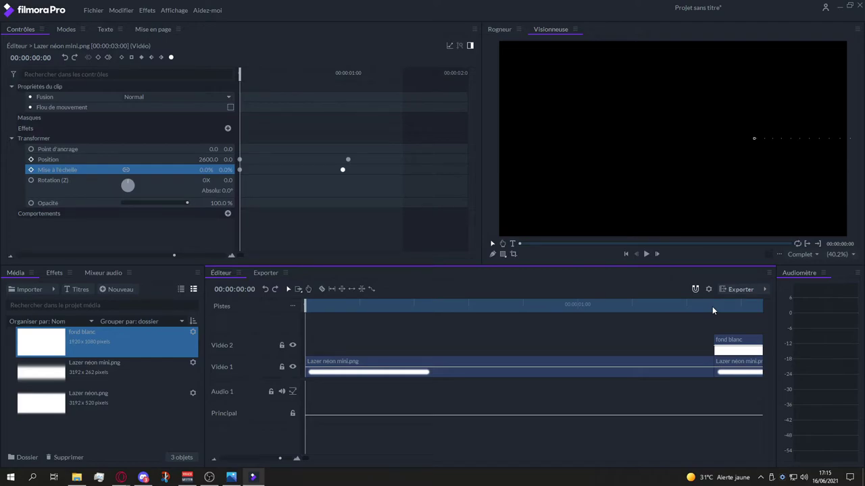
pyautogui.click(712, 311)
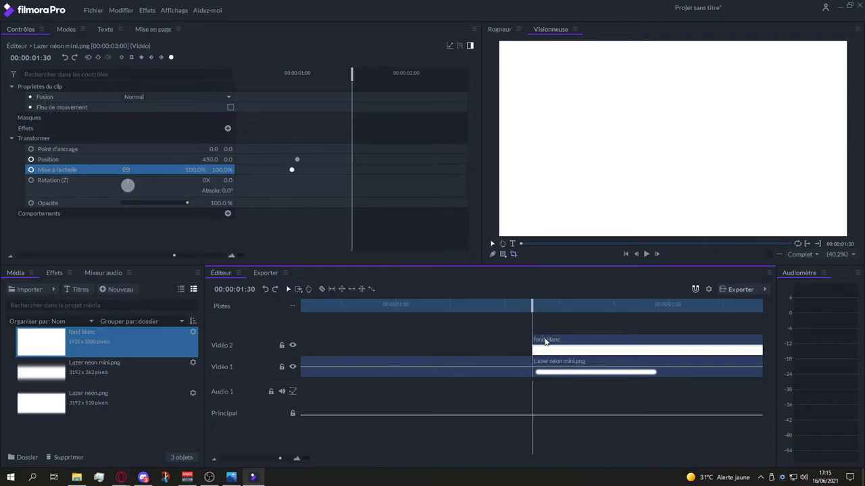
pyautogui.click(292, 345)
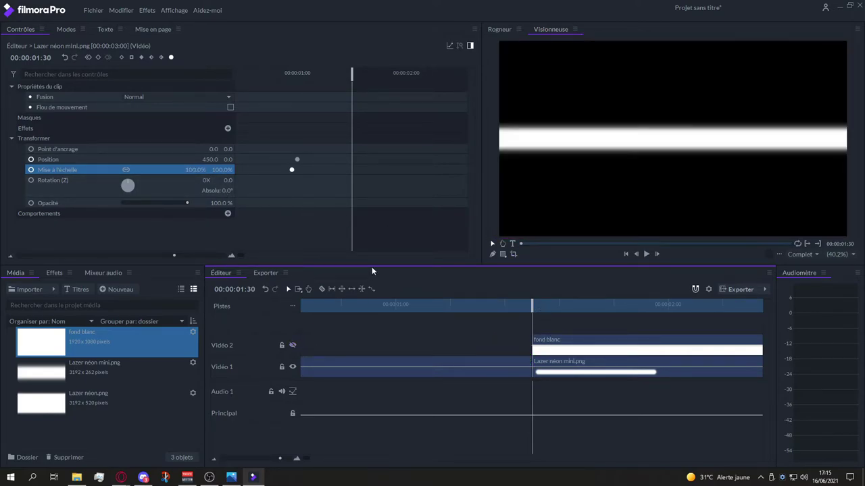
# Key the neon bar's scale up to about 163% at 00:00:01:29
pyautogui.click(223, 170)
pyautogui.write('220')
pyautogui.press('Return')
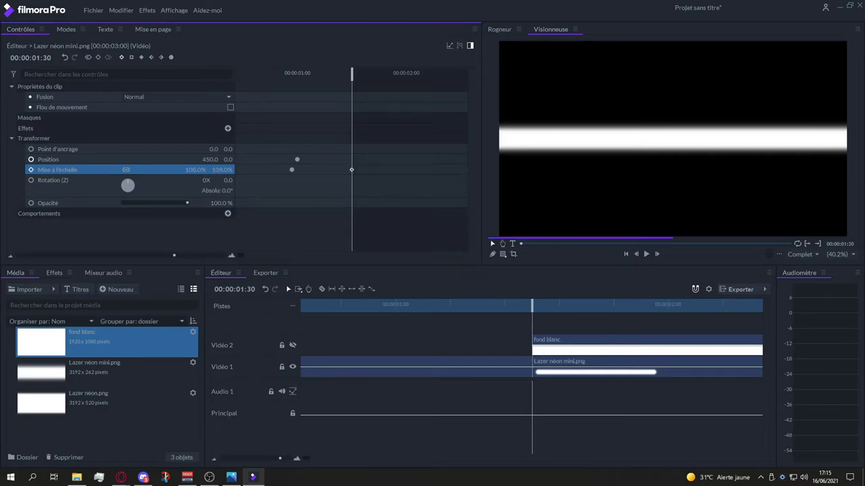
pyautogui.write('347')
pyautogui.press('Return')
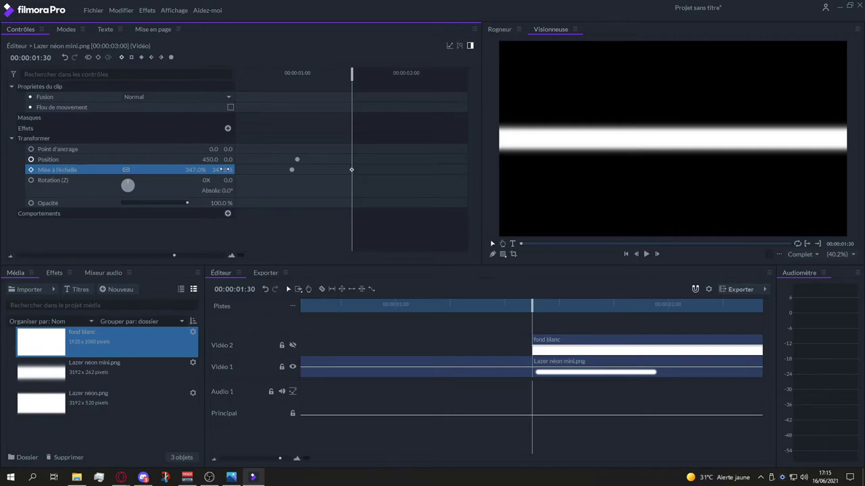
pyautogui.hotkey('ctrl', 'z')
pyautogui.hotkey('ctrl', 'z')
pyautogui.click(453, 365)
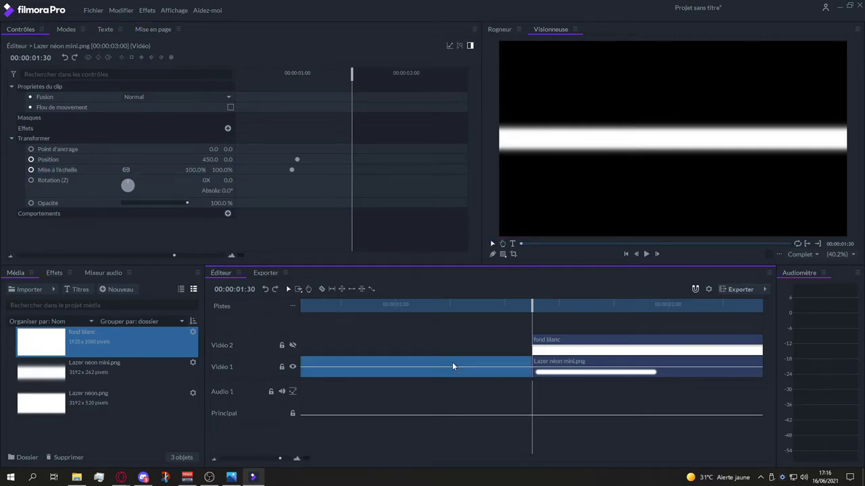
pyautogui.moveTo(222, 170); pyautogui.dragTo(290, 170)
pyautogui.press('Left')
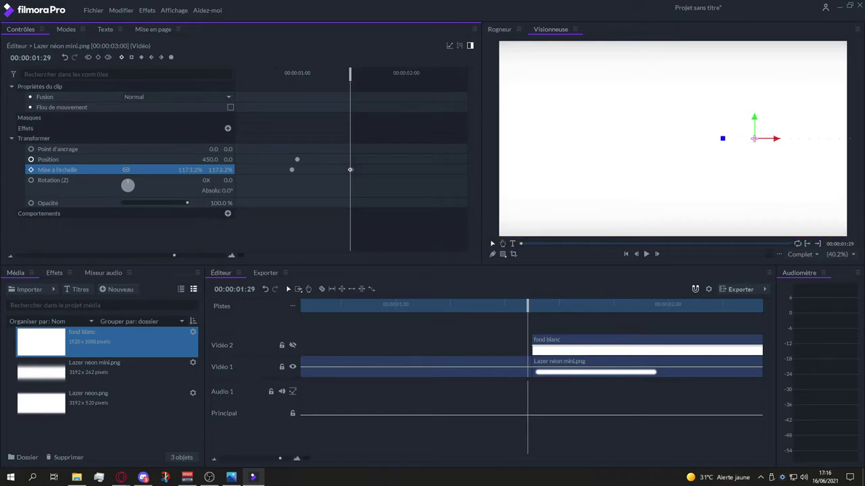
# Undo the scale change, unlink scale, and set vertical scale to 1000% with width kept at 100%
pyautogui.hotkey('ctrl', 'z')
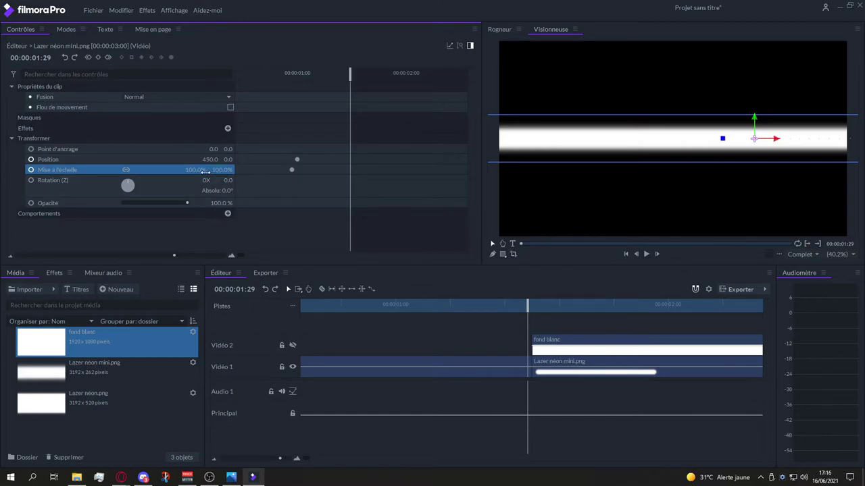
pyautogui.click(125, 170)
pyautogui.moveTo(221, 170); pyautogui.dragTo(226, 169)
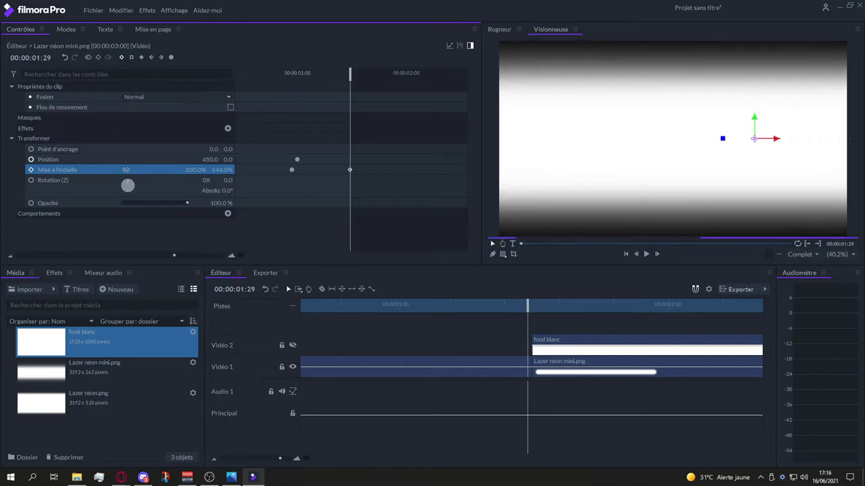
pyautogui.click(226, 169)
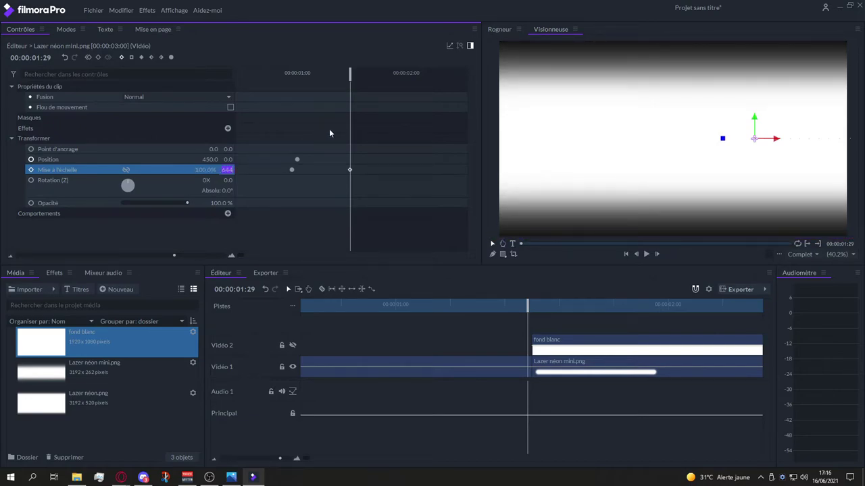
pyautogui.write('1000')
pyautogui.press('Return')
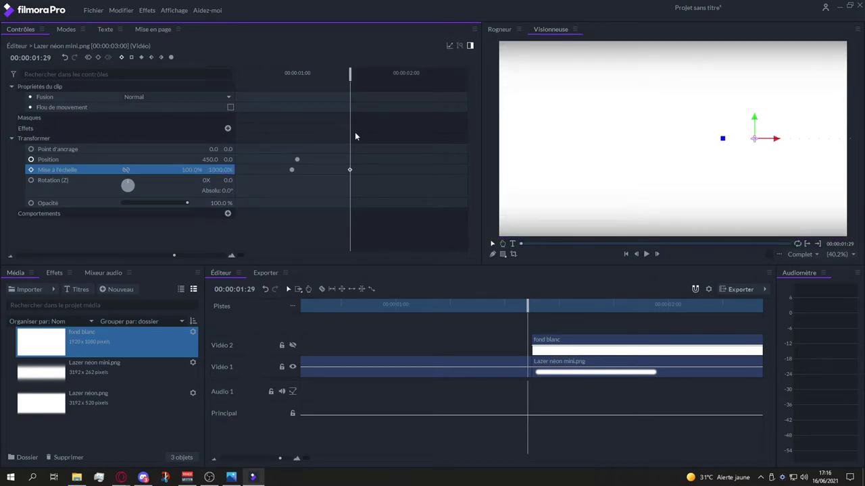
# Delete the neon clip piece after 1:29 and extend Lazer néon mini a few frames past fond blanc's start
pyautogui.click(553, 341)
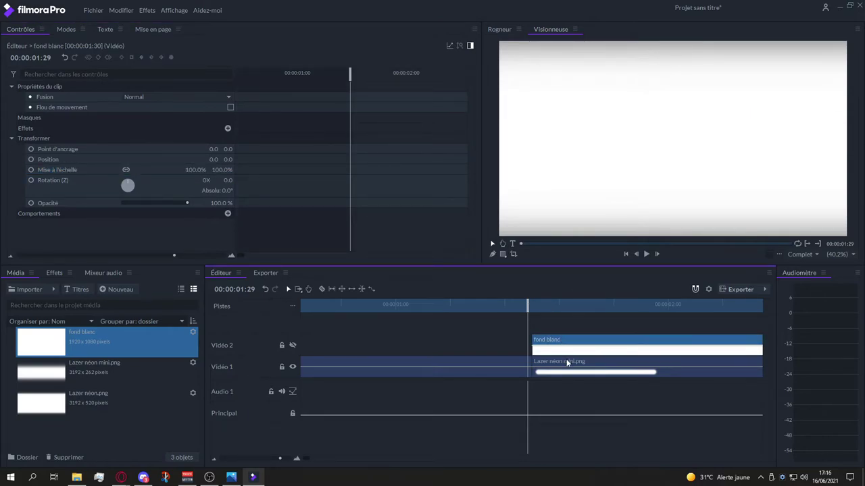
pyautogui.click(567, 364)
pyautogui.press('Delete')
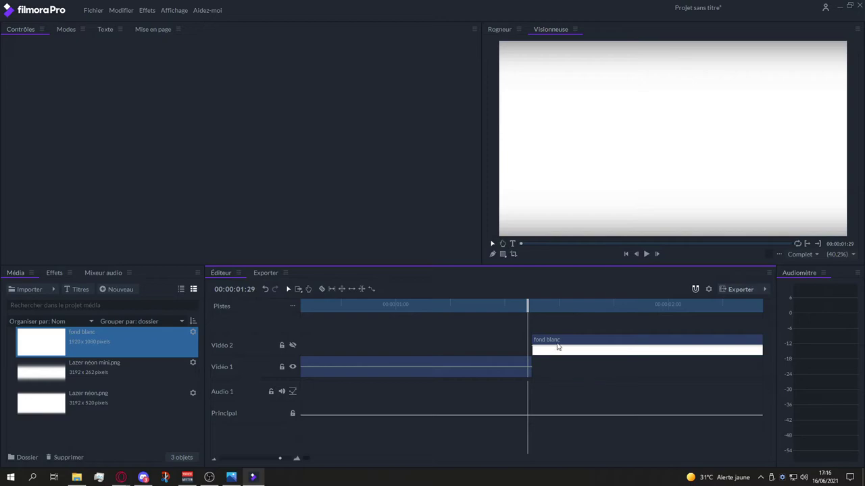
pyautogui.click(550, 345)
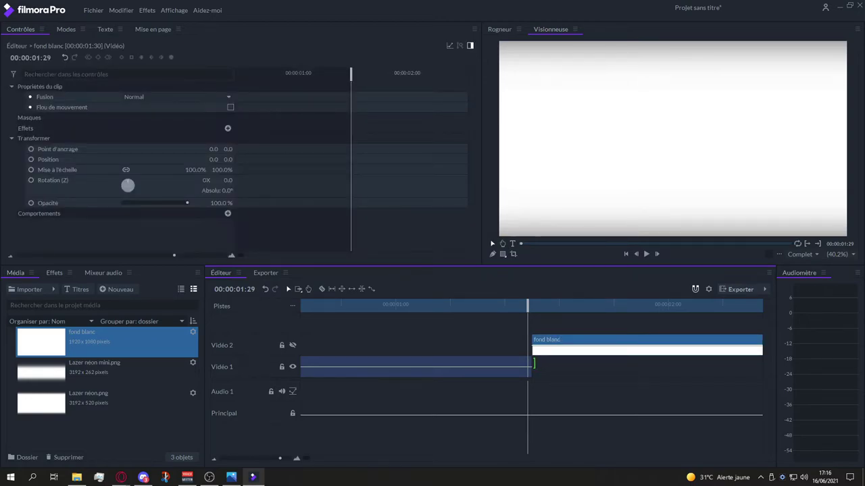
pyautogui.moveTo(533, 363); pyautogui.dragTo(564, 368)
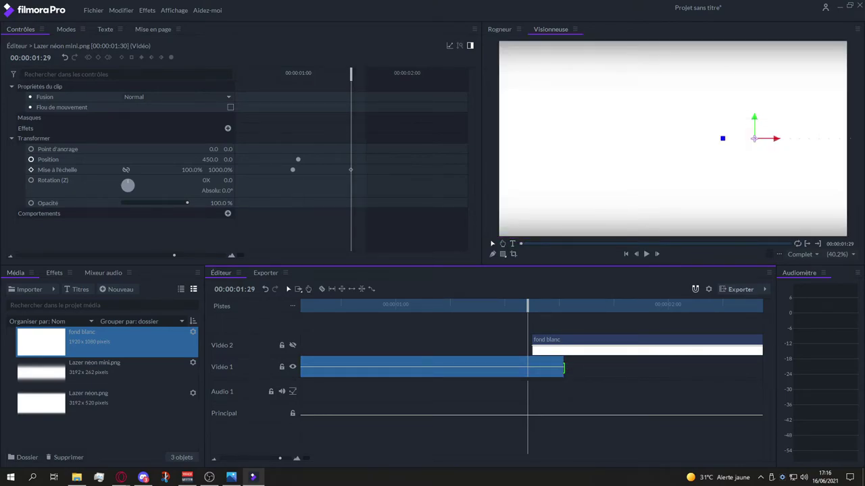
pyautogui.click(555, 346)
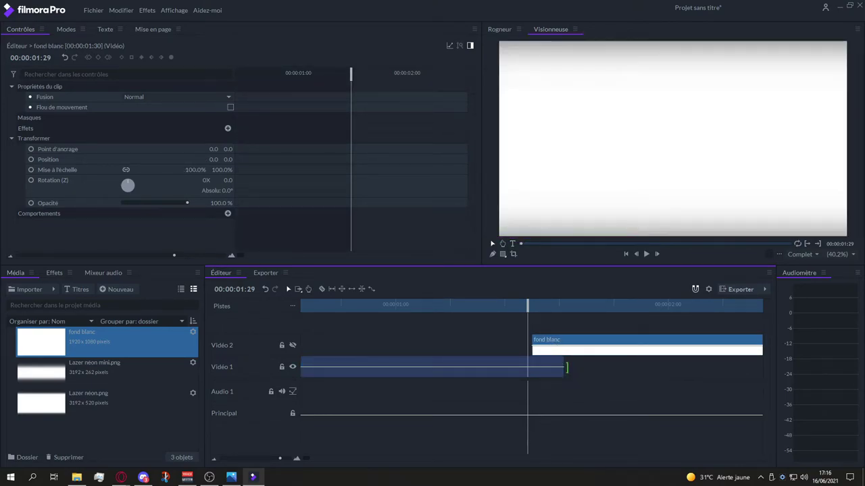
pyautogui.moveTo(565, 368)
pyautogui.mouseDown()
pyautogui.moveTo(533, 368)
pyautogui.moveTo(555, 368)
pyautogui.mouseUp()
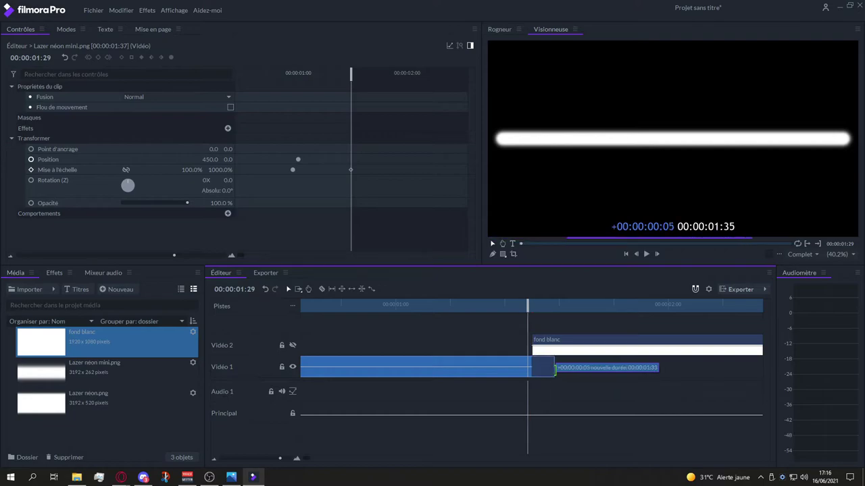
pyautogui.moveTo(555, 368); pyautogui.dragTo(574, 363)
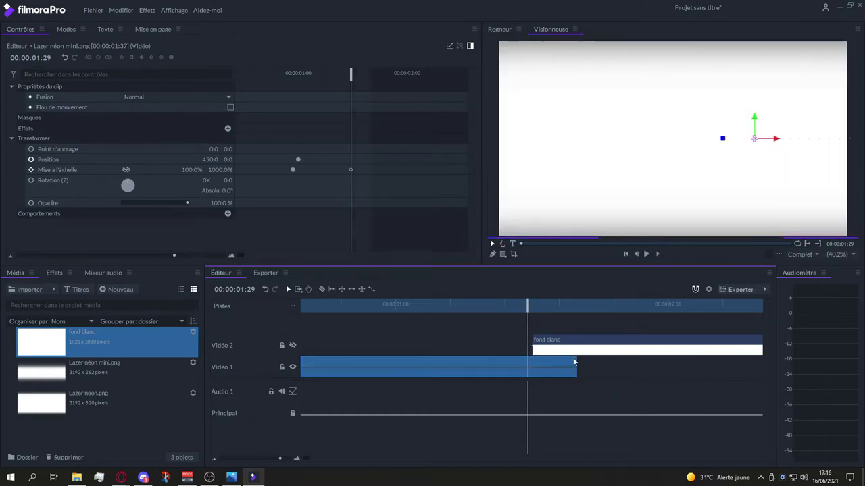
pyautogui.click(563, 340)
pyautogui.press('Right')
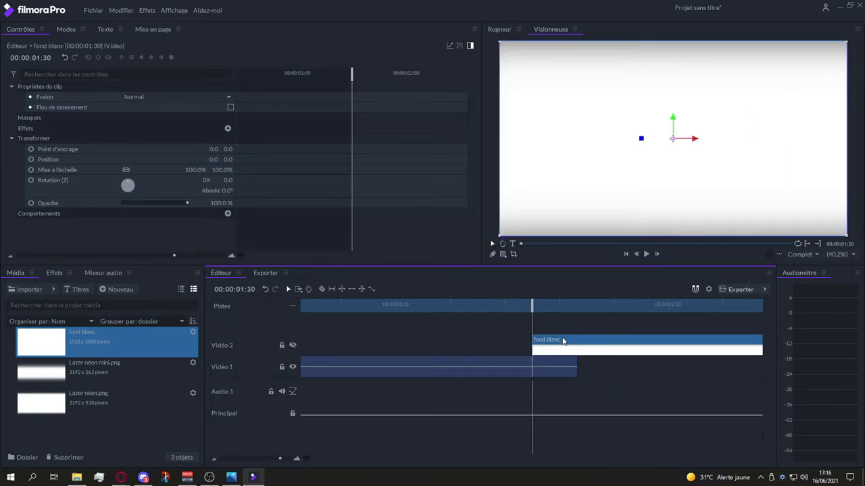
# Key fond blanc's Opacité at 0% at 00:00:01:30 and 100% at 00:00:01:40
pyautogui.moveTo(187, 202); pyautogui.dragTo(67, 204)
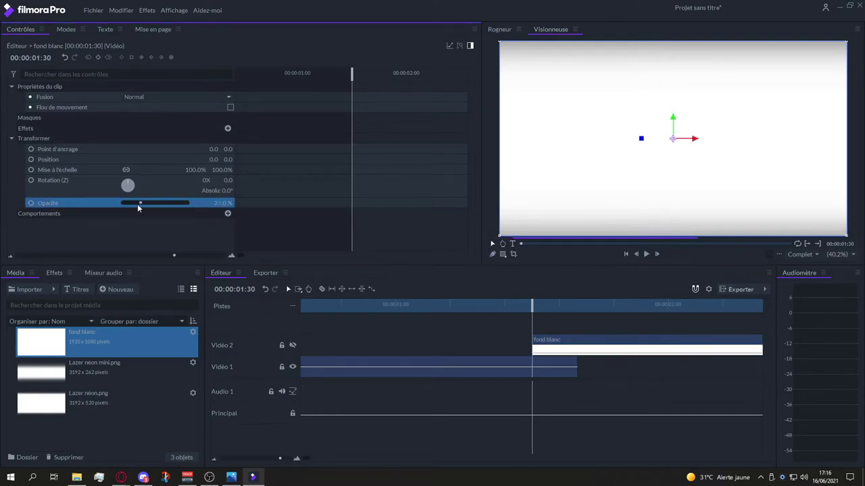
pyautogui.click(30, 203)
pyautogui.press('Right')
pyautogui.press('Right')
pyautogui.press('Right')
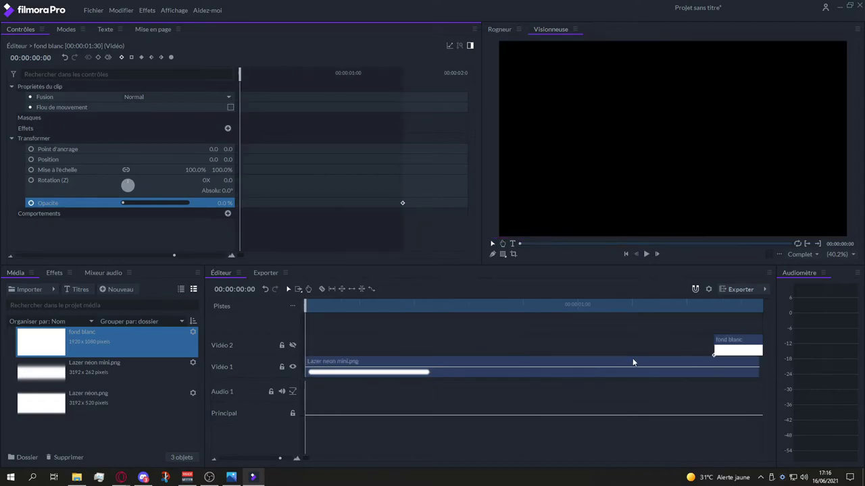
pyautogui.moveTo(125, 204); pyautogui.dragTo(219, 201)
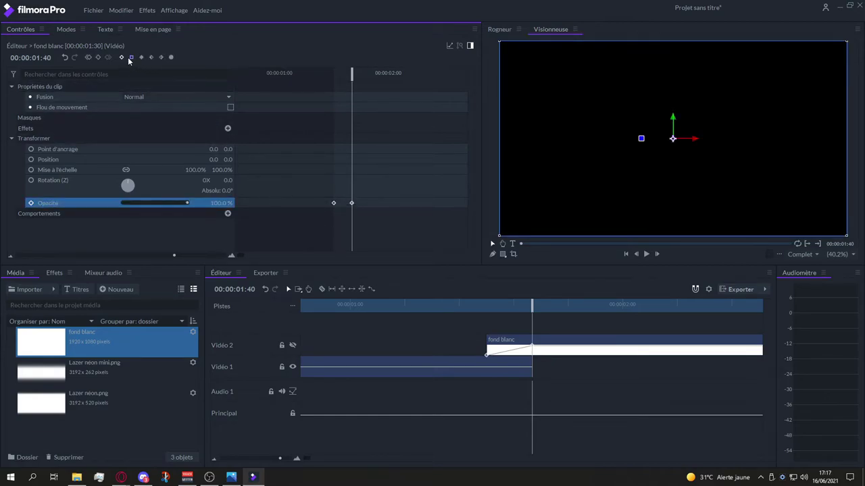
# Play the animation back from the beginning, then select the Lazer néon mini clip
pyautogui.moveTo(531, 304); pyautogui.dragTo(229, 319)
pyautogui.press('space')
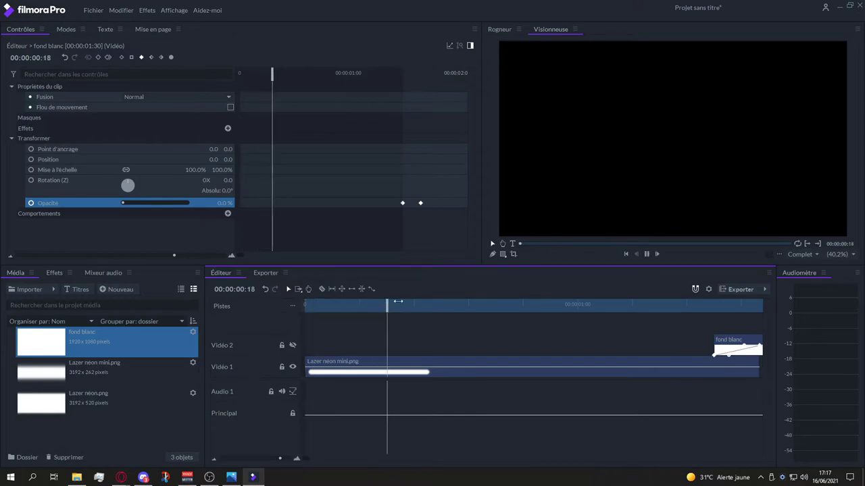
pyautogui.press('space')
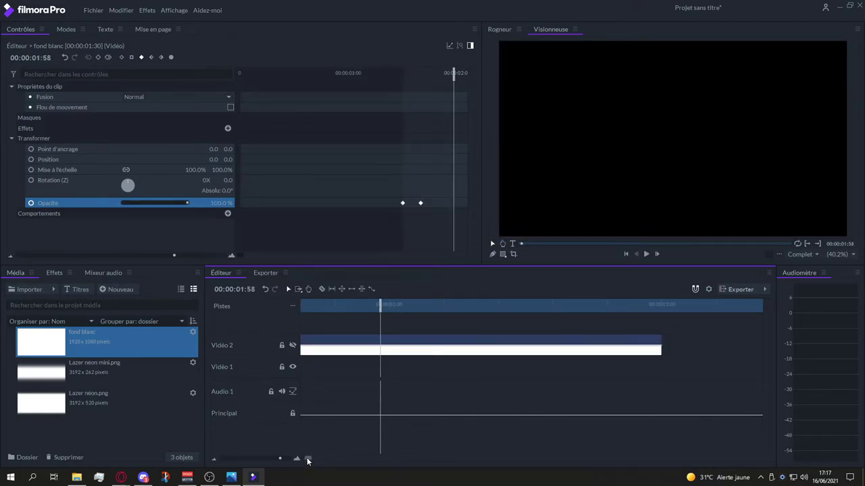
pyautogui.moveTo(301, 459); pyautogui.dragTo(298, 460)
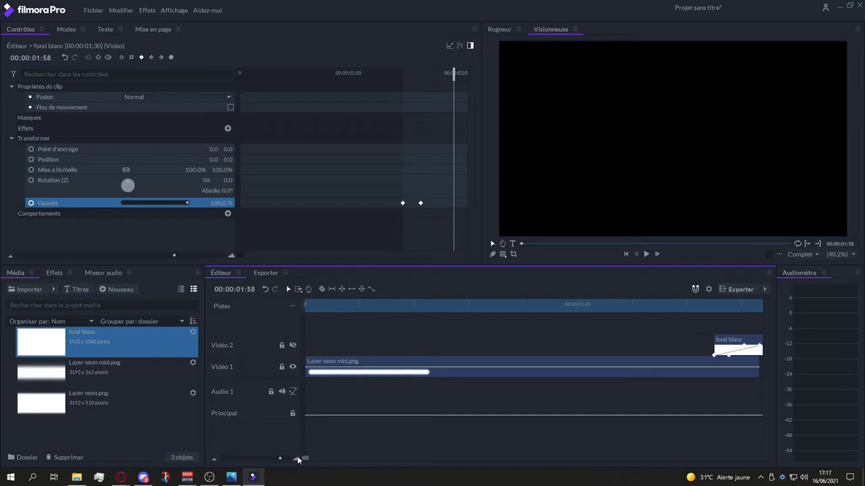
pyautogui.click(461, 362)
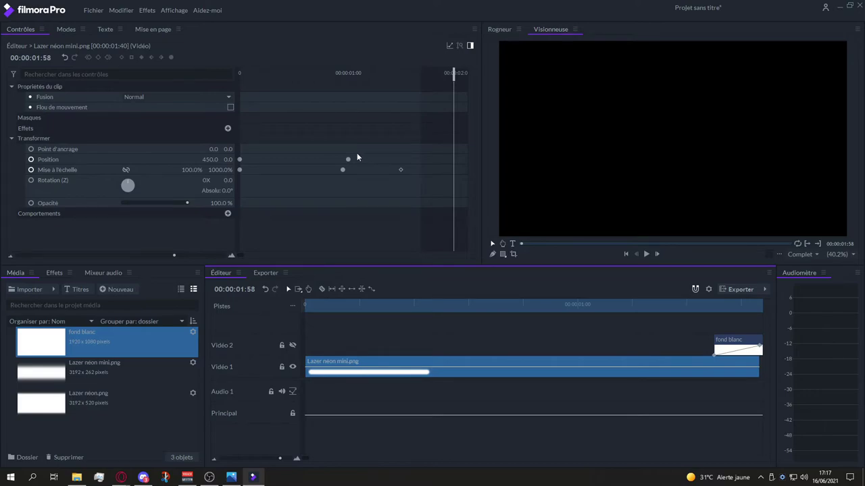
# Select the neon bar's Position and Scale keyframes and drag them left to about 00:00:00:29
pyautogui.moveTo(358, 152)
pyautogui.mouseDown()
pyautogui.moveTo(325, 181)
pyautogui.moveTo(270, 175)
pyautogui.mouseUp()
pyautogui.moveTo(341, 169)
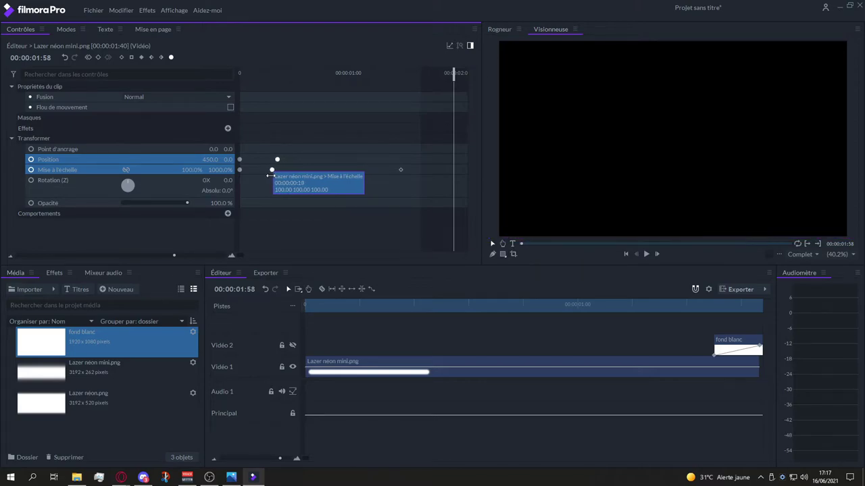
pyautogui.press('super+e')
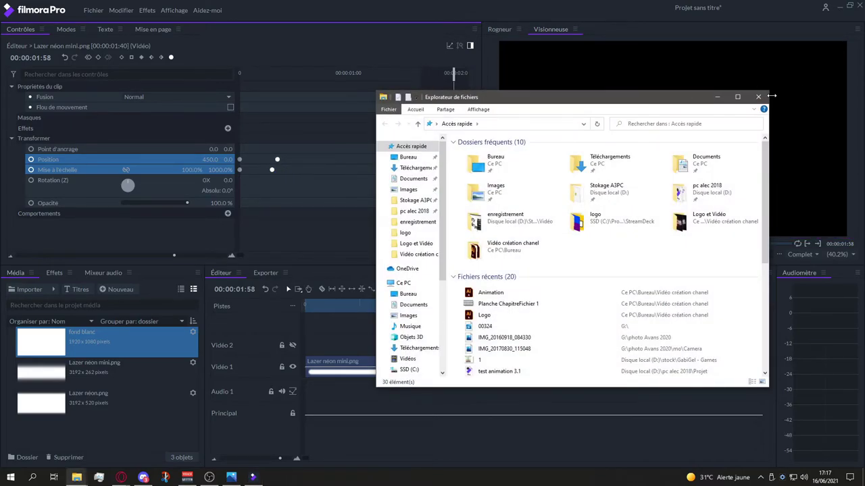
pyautogui.click(759, 97)
pyautogui.hotkey('ctrl', 'z')
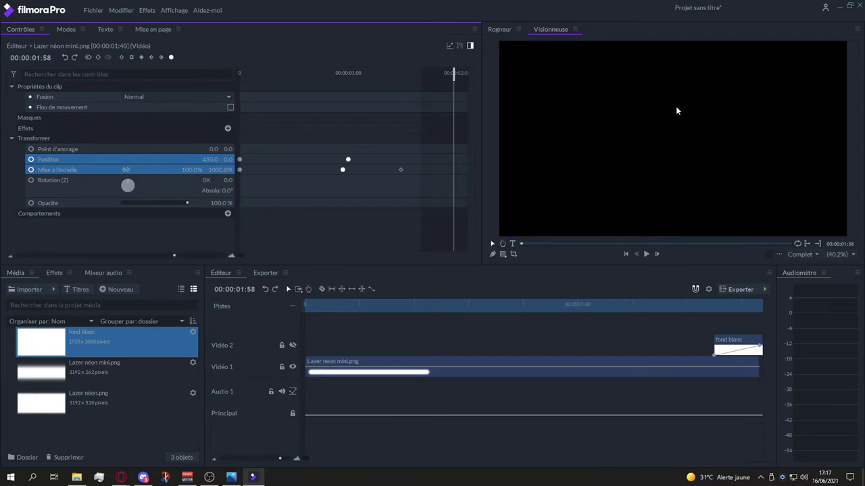
pyautogui.moveTo(361, 187)
pyautogui.mouseDown()
pyautogui.moveTo(340, 167)
pyautogui.moveTo(292, 166)
pyautogui.mouseUp()
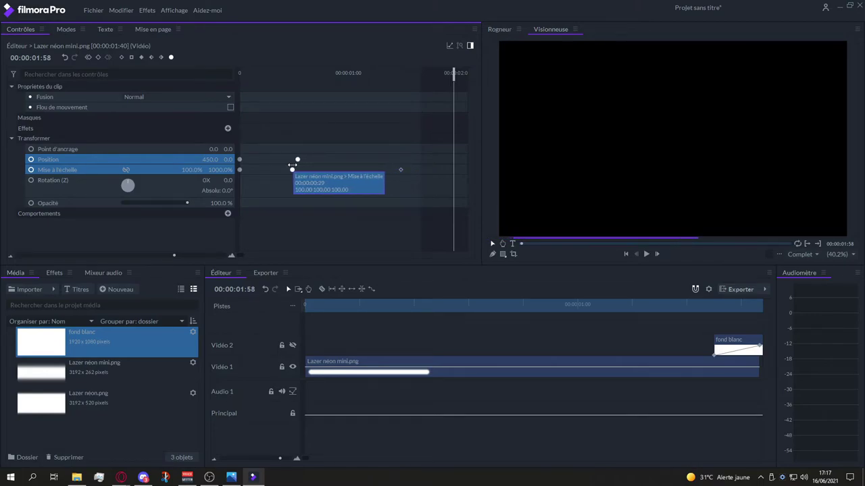
pyautogui.moveTo(383, 154)
pyautogui.mouseDown()
pyautogui.moveTo(411, 172)
pyautogui.moveTo(312, 180)
pyautogui.mouseUp()
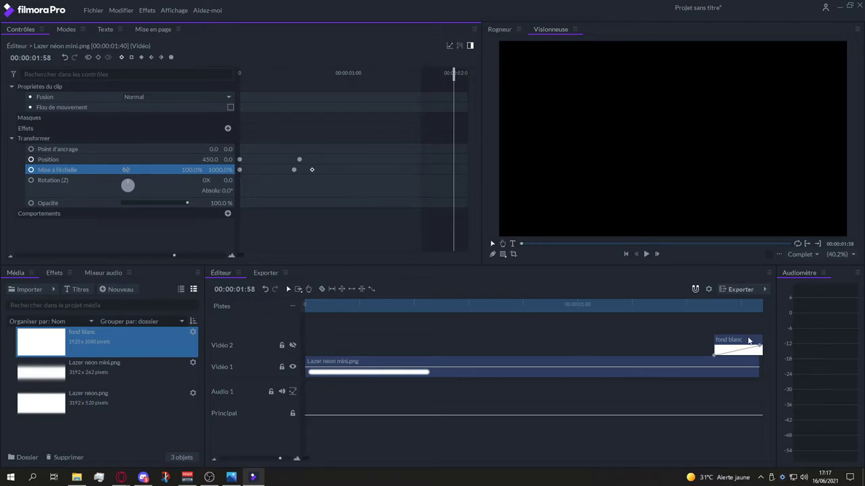
# Drag the fond blanc clip's start on Vidéo 2 earlier, to just after the neon bar animation
pyautogui.click(748, 341)
pyautogui.moveTo(715, 345); pyautogui.dragTo(475, 345)
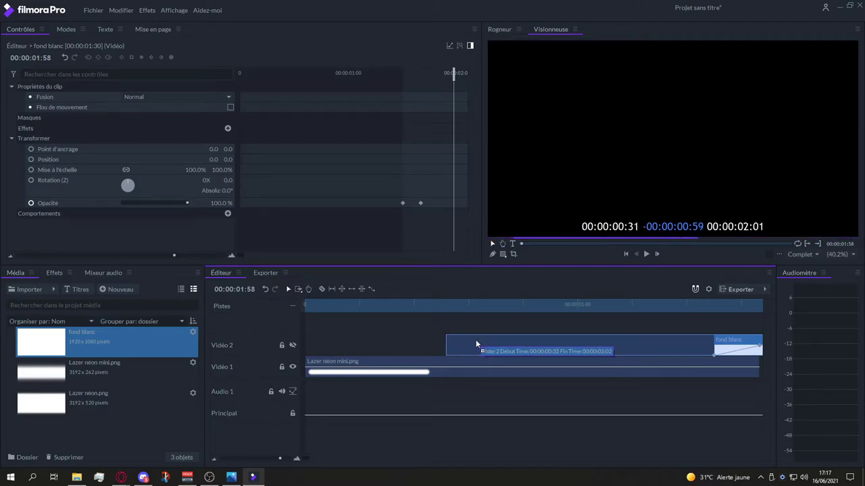
pyautogui.moveTo(476, 345); pyautogui.dragTo(472, 342)
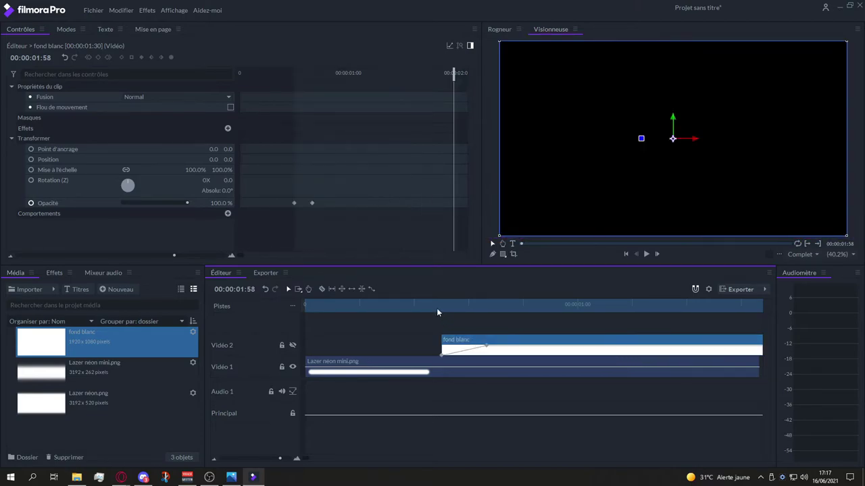
# Scrub and play the sequence from the start to check the neon bar and white fade-in
pyautogui.click(437, 308)
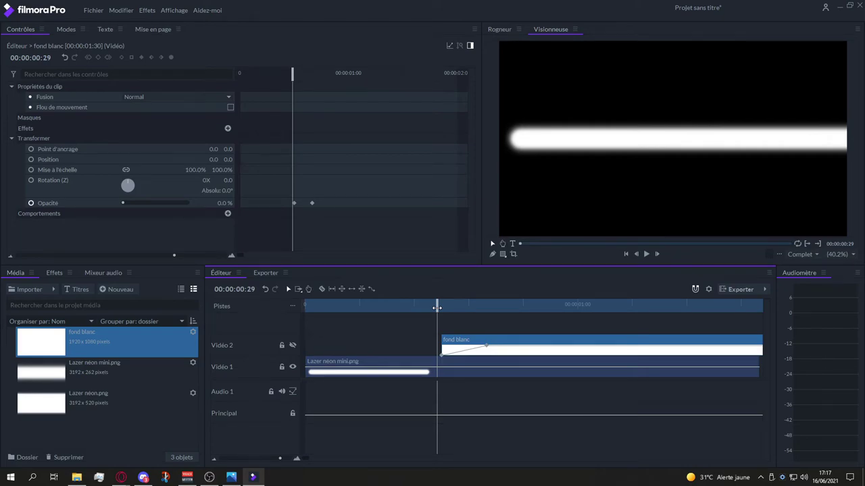
pyautogui.moveTo(437, 308)
pyautogui.mouseDown()
pyautogui.moveTo(483, 304)
pyautogui.moveTo(485, 318)
pyautogui.moveTo(514, 336)
pyautogui.moveTo(281, 313)
pyautogui.mouseUp()
pyautogui.press('space')
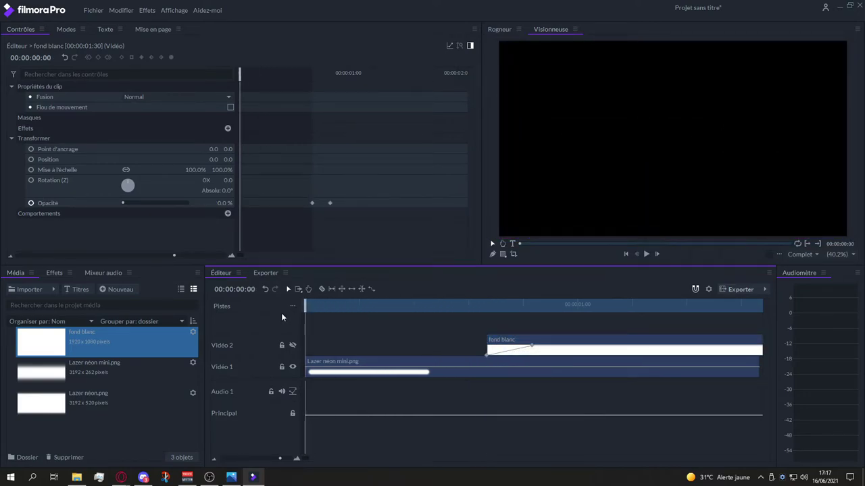
pyautogui.press('space')
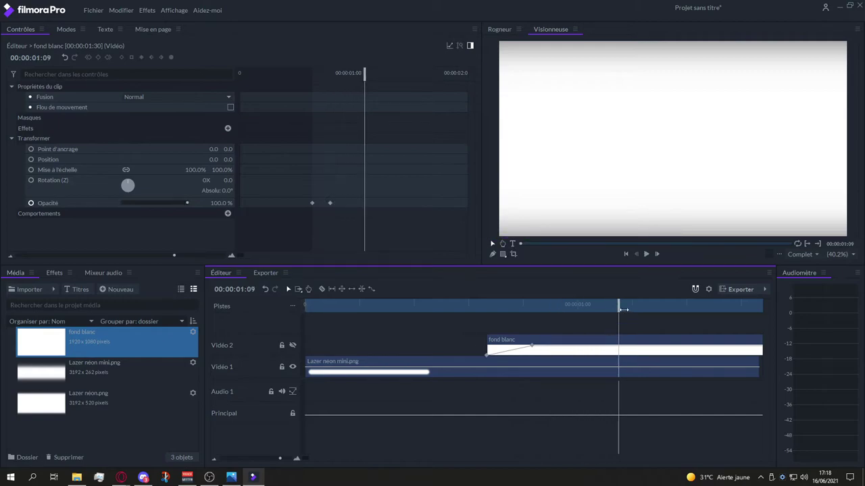
pyautogui.moveTo(623, 309); pyautogui.dragTo(290, 312)
pyautogui.press('space')
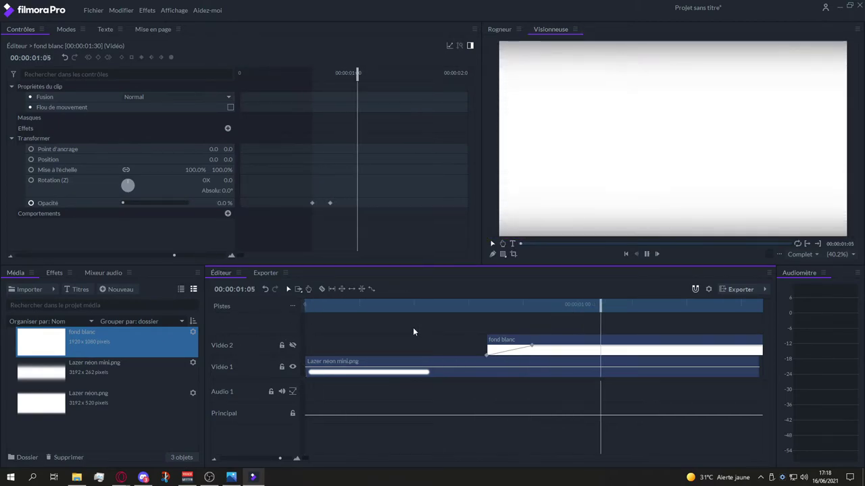
pyautogui.press('space')
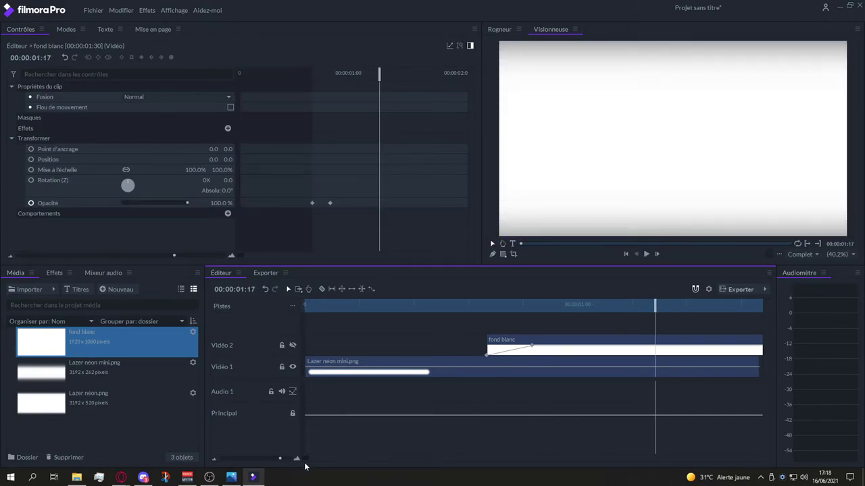
pyautogui.moveTo(304, 460); pyautogui.dragTo(303, 458)
# Split the Lazer néon mini clip after the white fade with the razor and delete its tail
pyautogui.click(321, 289)
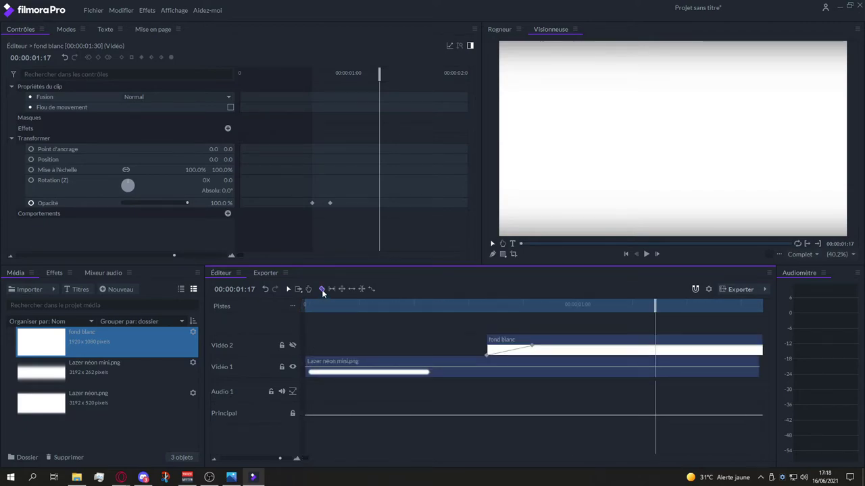
pyautogui.click(536, 368)
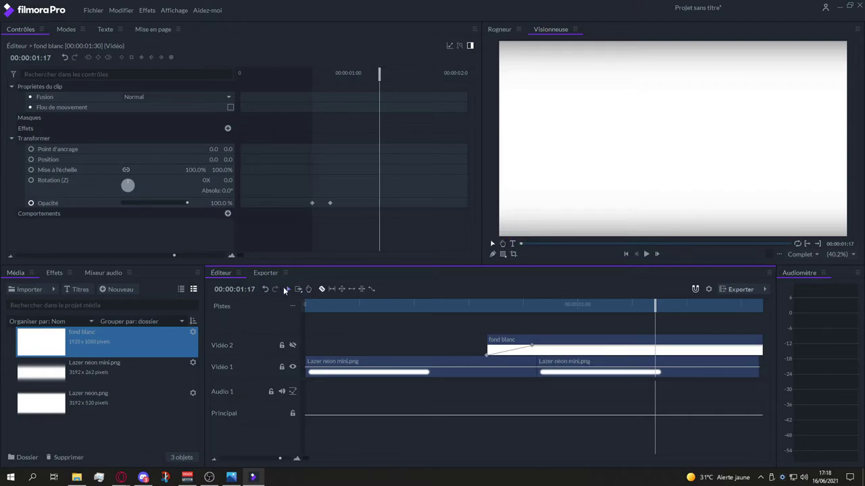
pyautogui.click(571, 365)
pyautogui.press('Delete')
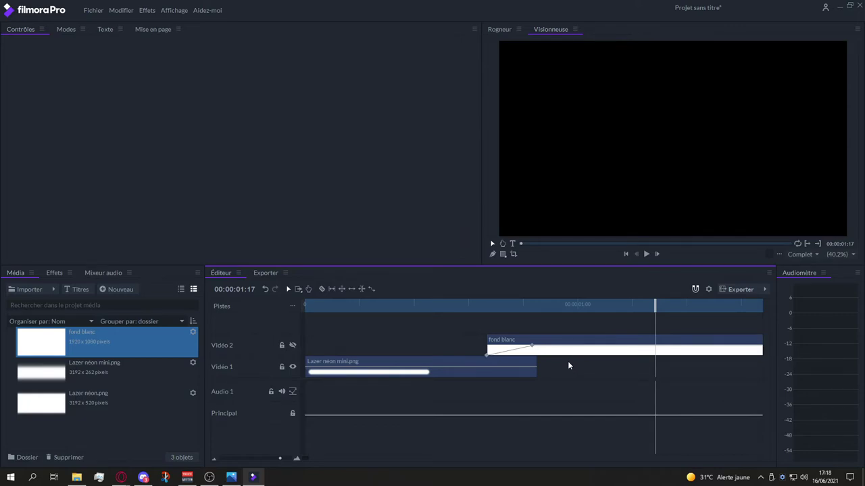
# Select the fond blanc clip and start drawing a rectangle mask on it
pyautogui.click(583, 345)
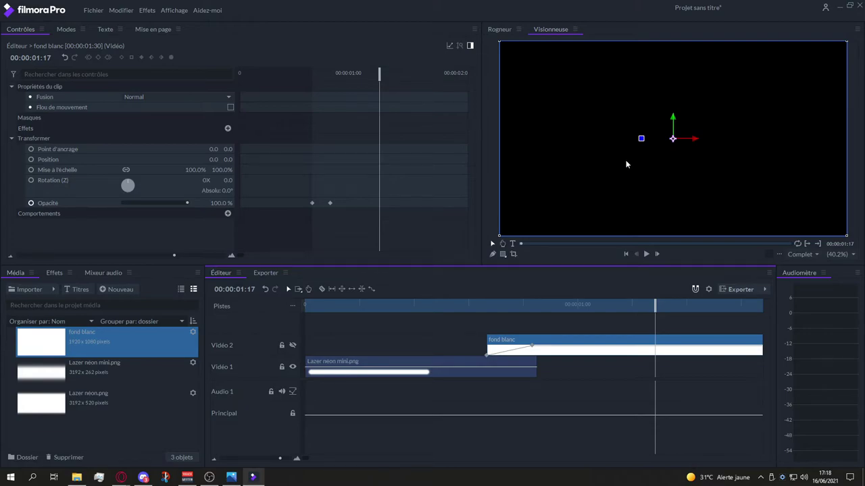
pyautogui.scroll(-1, 626, 164)
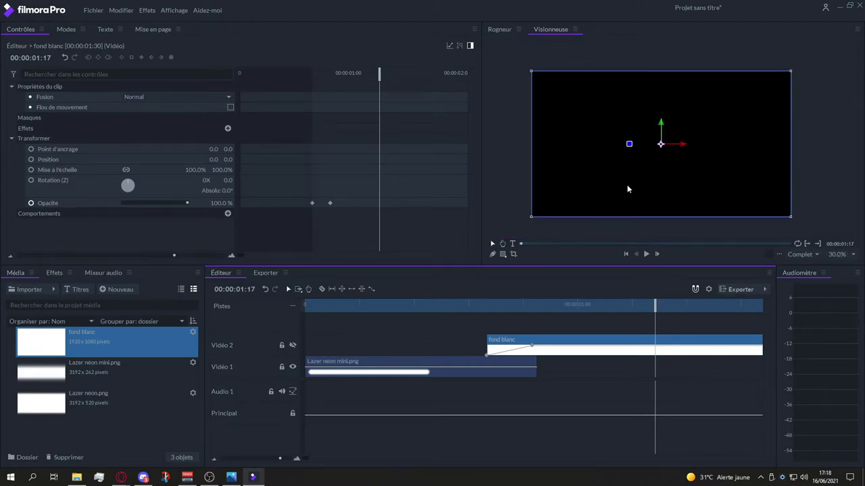
pyautogui.click(504, 254)
pyautogui.click(519, 163)
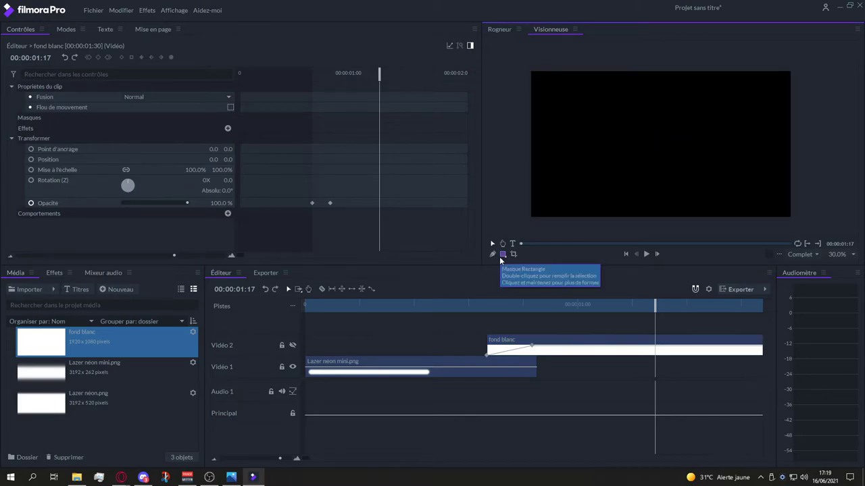
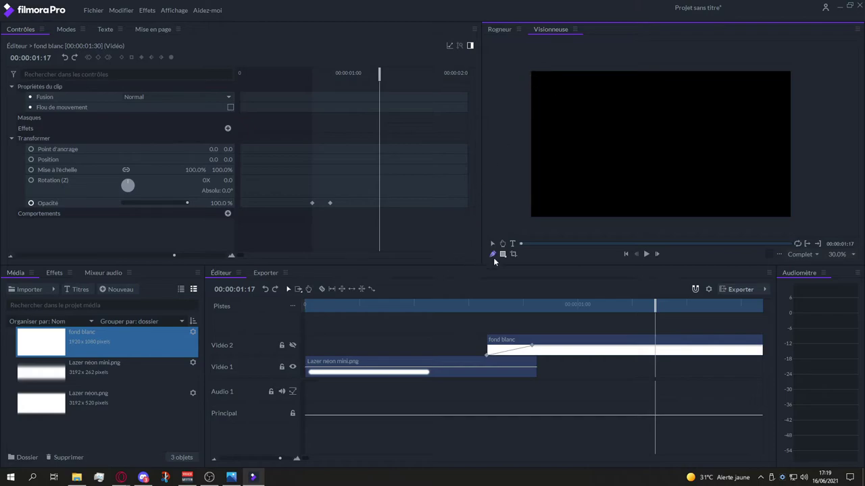
# Draw a rectangle mask covering the whole frame on the fond blanc clip
pyautogui.click(533, 338)
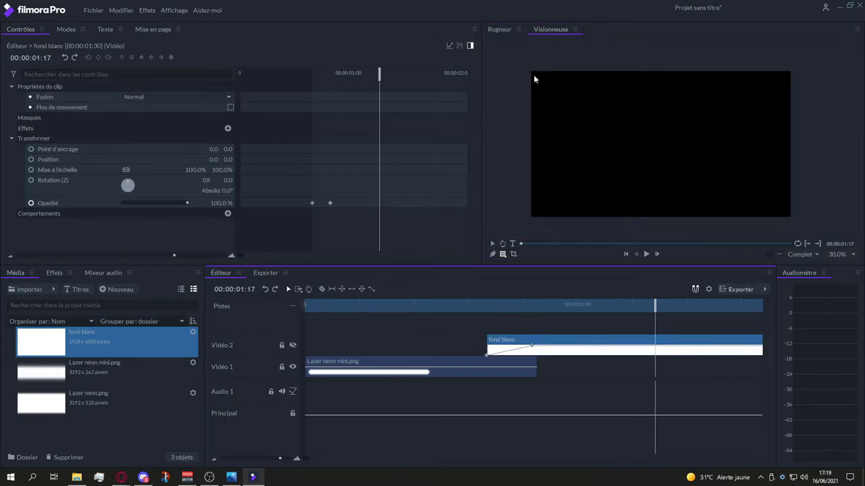
pyautogui.moveTo(529, 69); pyautogui.dragTo(792, 219)
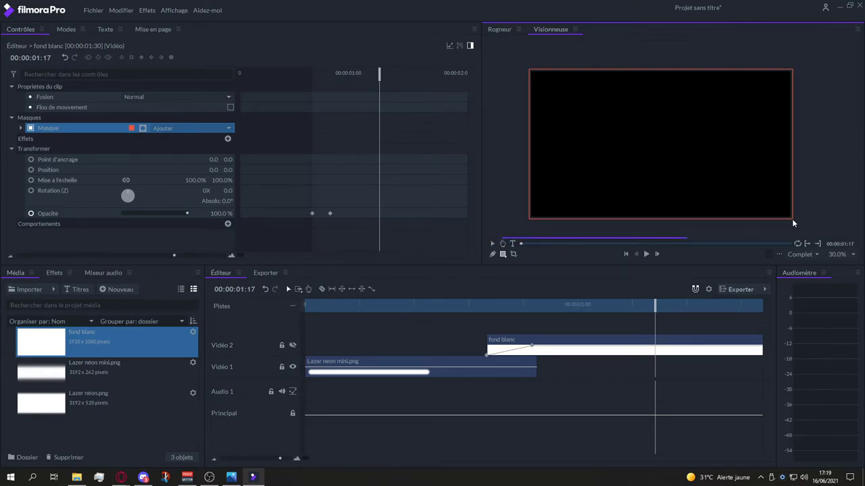
pyautogui.moveTo(792, 218); pyautogui.dragTo(792, 219)
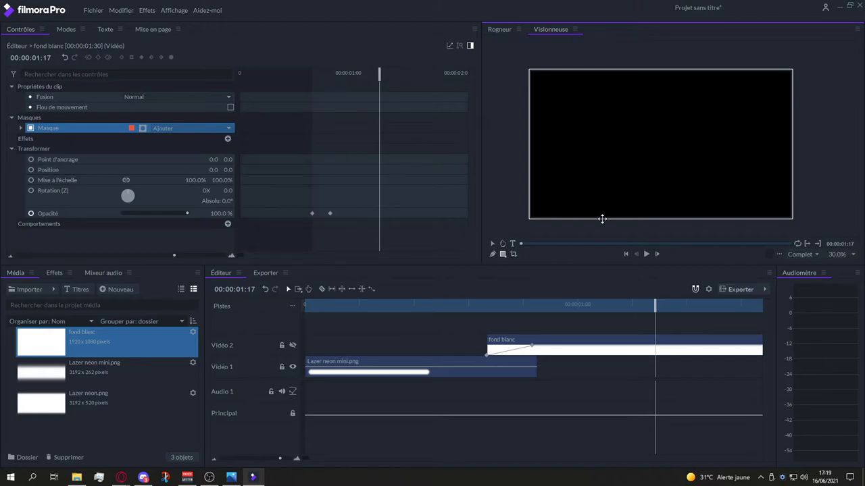
# Try inverting the mask, revert it to normal, and move to 00:00:01:00
pyautogui.moveTo(655, 306)
pyautogui.mouseDown()
pyautogui.moveTo(532, 317)
pyautogui.moveTo(585, 315)
pyautogui.mouseUp()
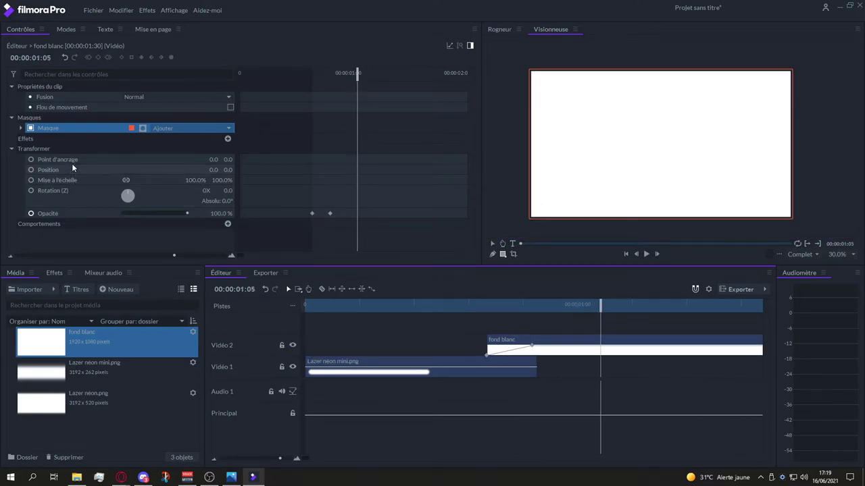
pyautogui.click(142, 128)
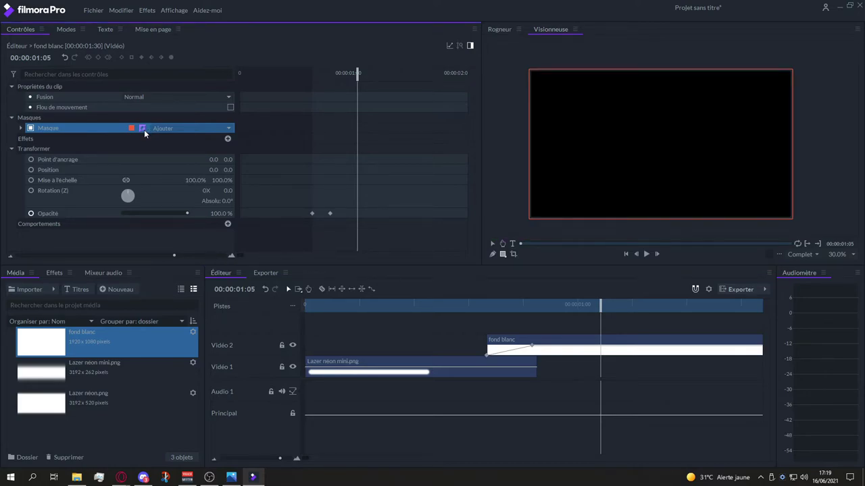
pyautogui.click(143, 128)
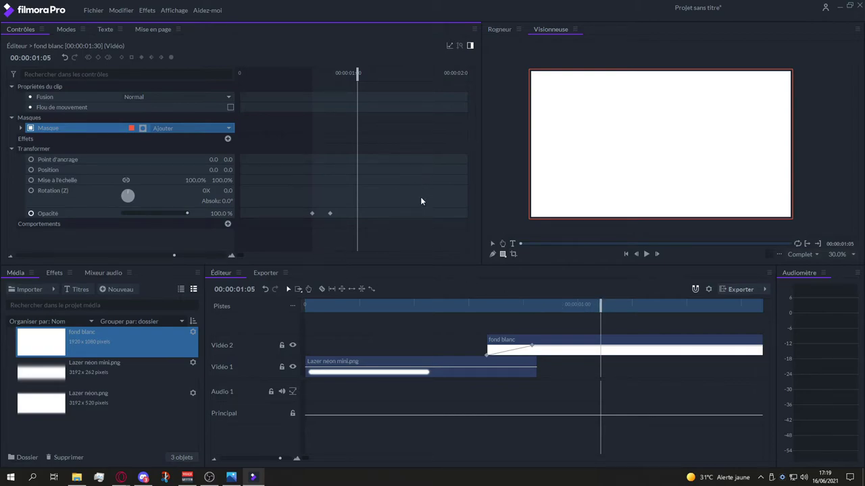
pyautogui.moveTo(359, 72); pyautogui.dragTo(330, 70)
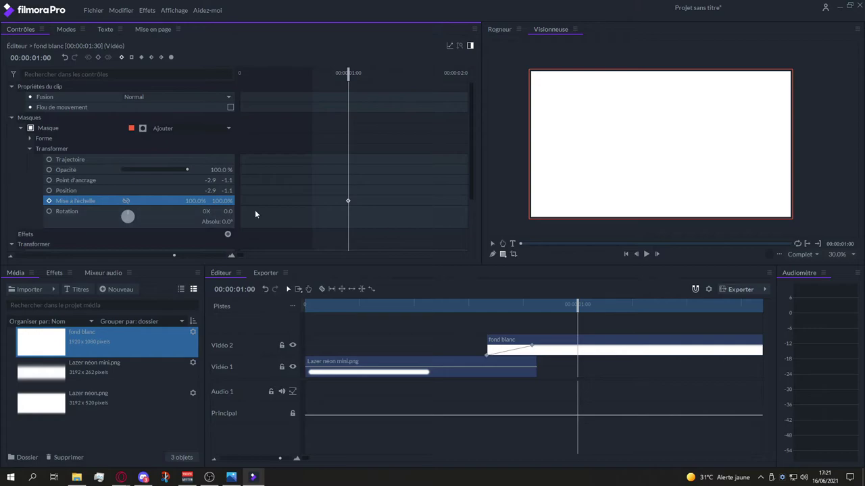
# Keyframe the mask scale at 120% × 0% at 1:00 and 120% × 120% at about 1:15
pyautogui.click(227, 202)
pyautogui.write('0')
pyautogui.press('Return')
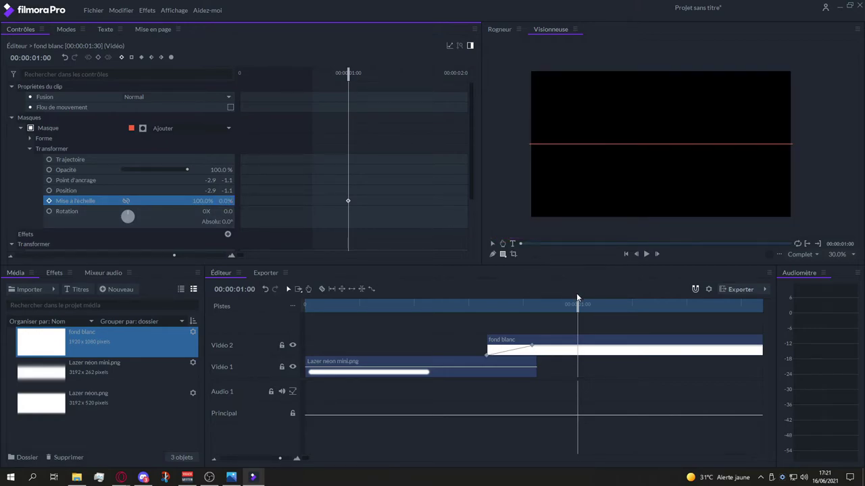
pyautogui.click(207, 201)
pyautogui.write('120')
pyautogui.press('Return')
pyautogui.moveTo(576, 302); pyautogui.dragTo(646, 318)
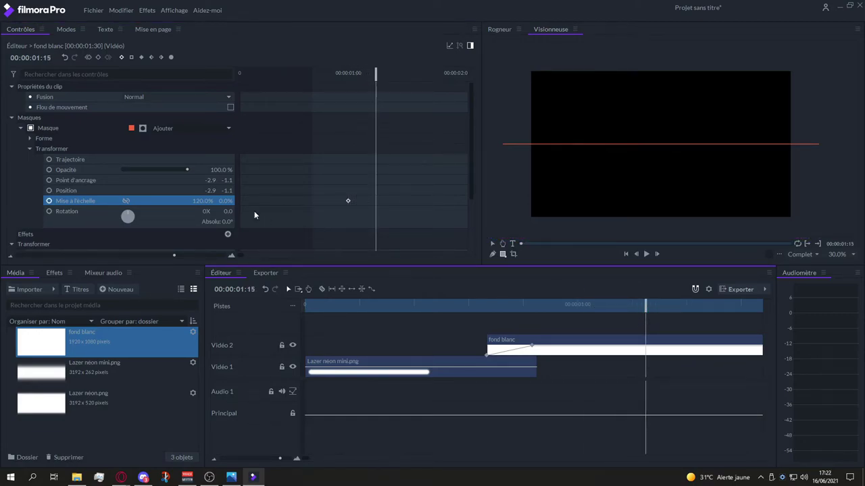
pyautogui.click(228, 200)
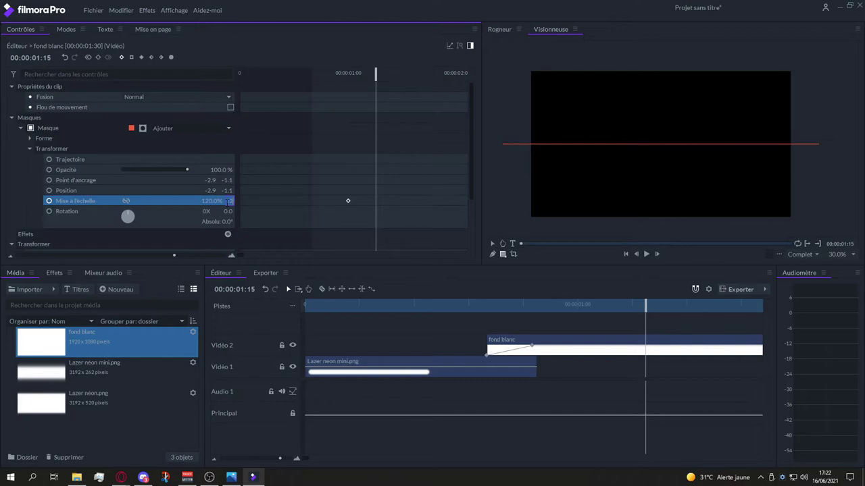
pyautogui.press('Return')
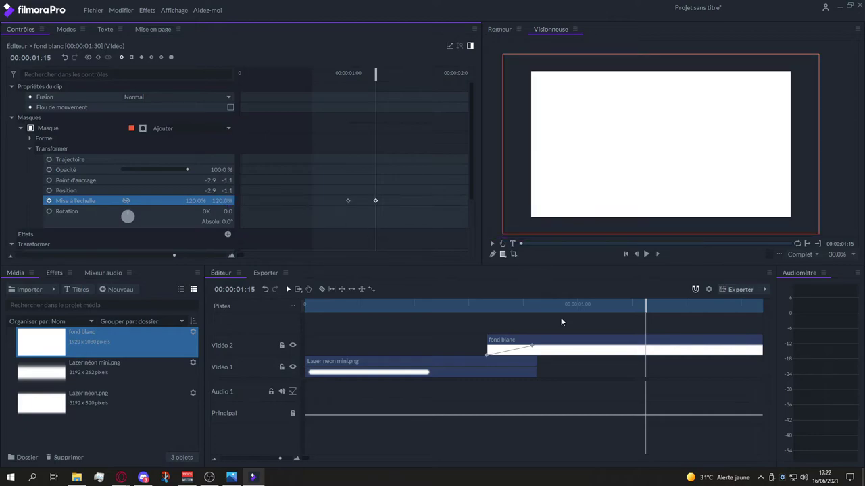
# Invert the mask and play the animation to check the widening black band
pyautogui.moveTo(645, 309); pyautogui.dragTo(508, 302)
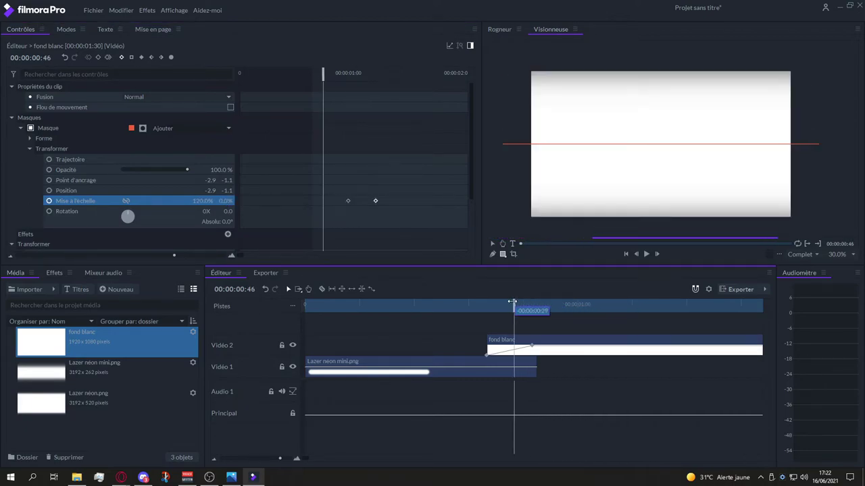
pyautogui.click(142, 128)
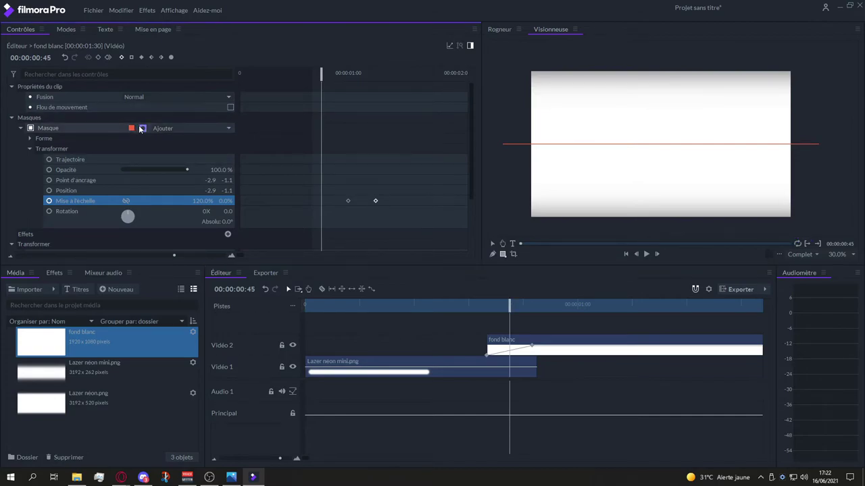
pyautogui.moveTo(510, 307)
pyautogui.mouseDown()
pyautogui.moveTo(486, 322)
pyautogui.moveTo(284, 298)
pyautogui.mouseUp()
pyautogui.press('space')
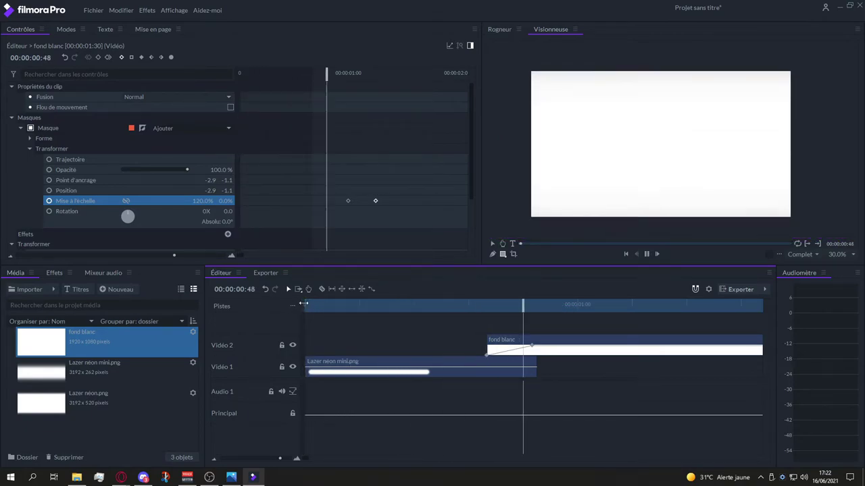
pyautogui.press('space')
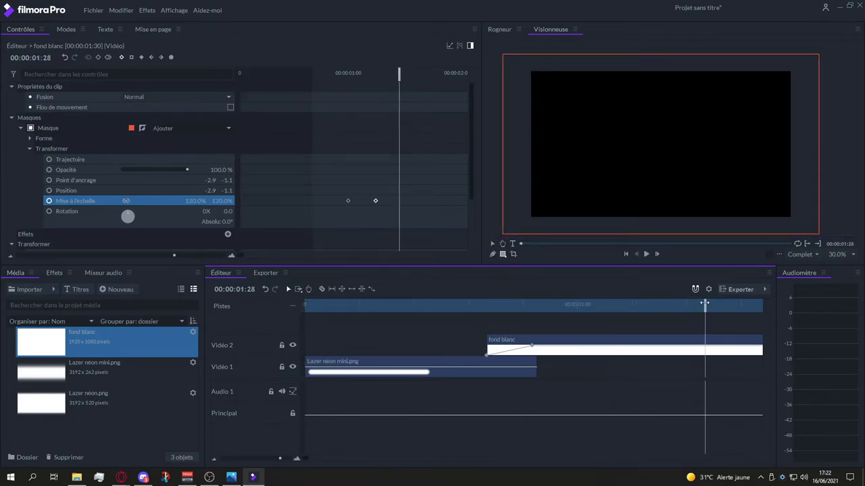
pyautogui.moveTo(705, 304)
pyautogui.mouseDown()
pyautogui.moveTo(523, 294)
pyautogui.moveTo(625, 335)
pyautogui.moveTo(566, 336)
pyautogui.moveTo(594, 337)
pyautogui.mouseUp()
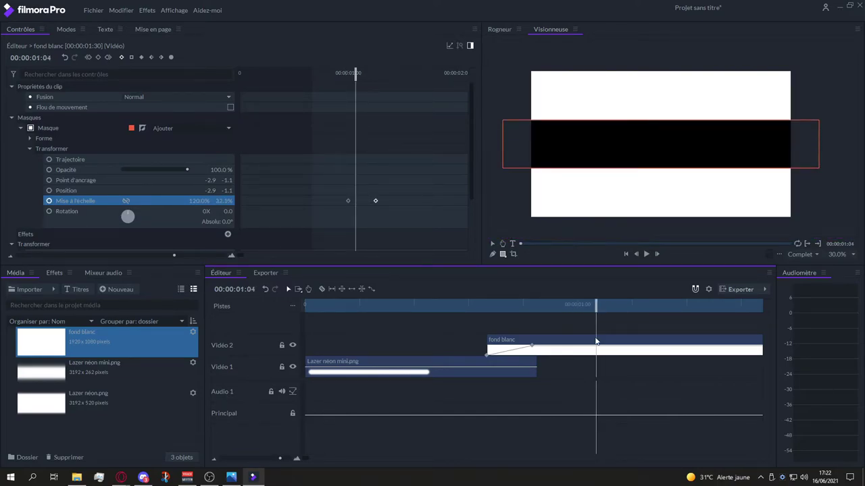
# Set the mask's Taille du contour progressif feather size to 50 px
pyautogui.moveTo(593, 307); pyautogui.dragTo(606, 309)
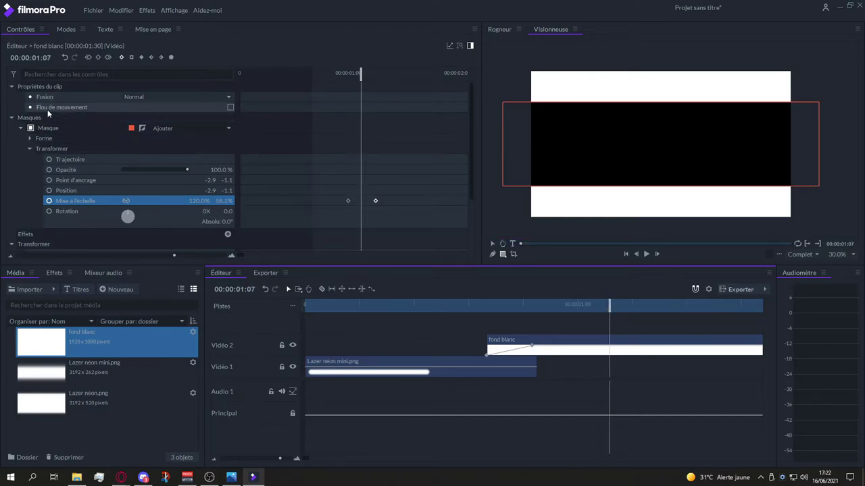
pyautogui.click(29, 136)
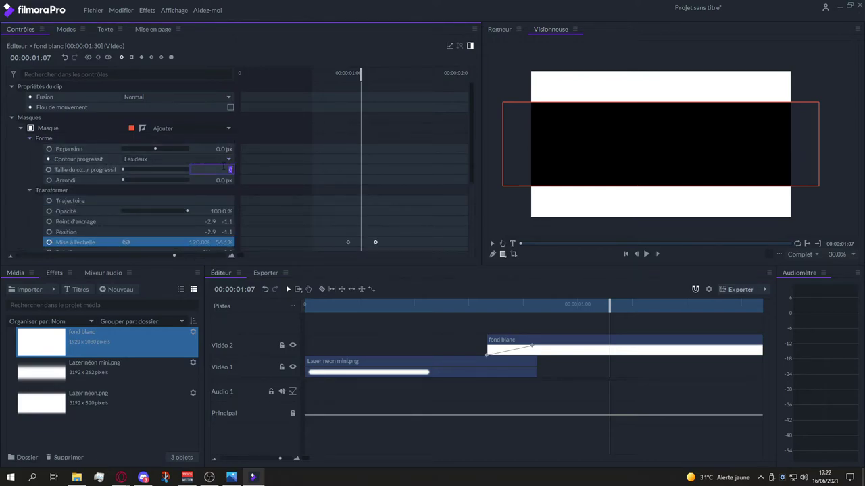
pyautogui.write('0')
pyautogui.press('Return')
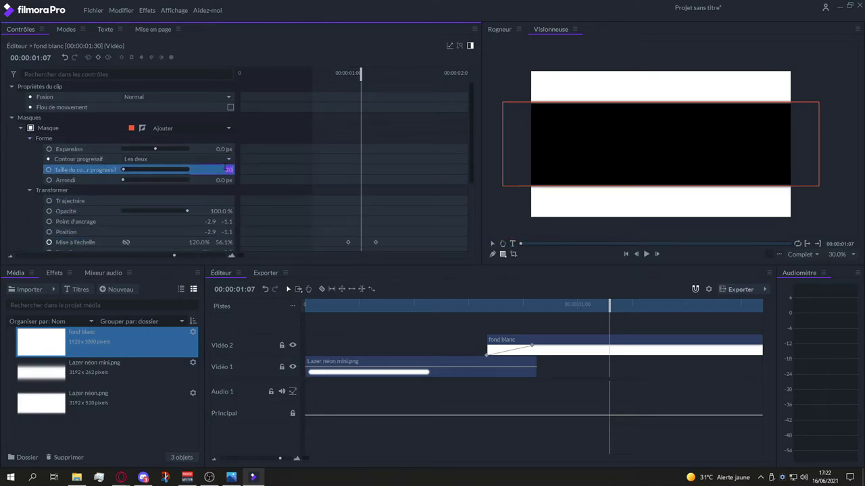
pyautogui.press('Return')
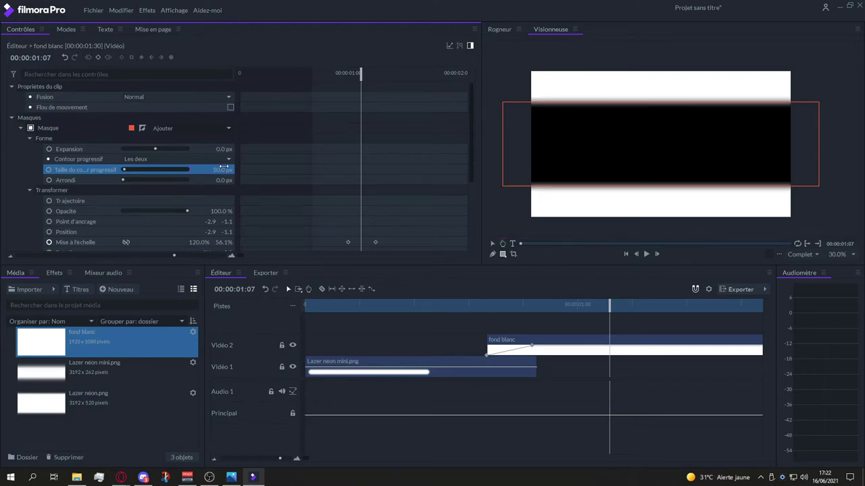
# Compare Sortie and Entrée feather directions, settling on Entrée
pyautogui.click(185, 160)
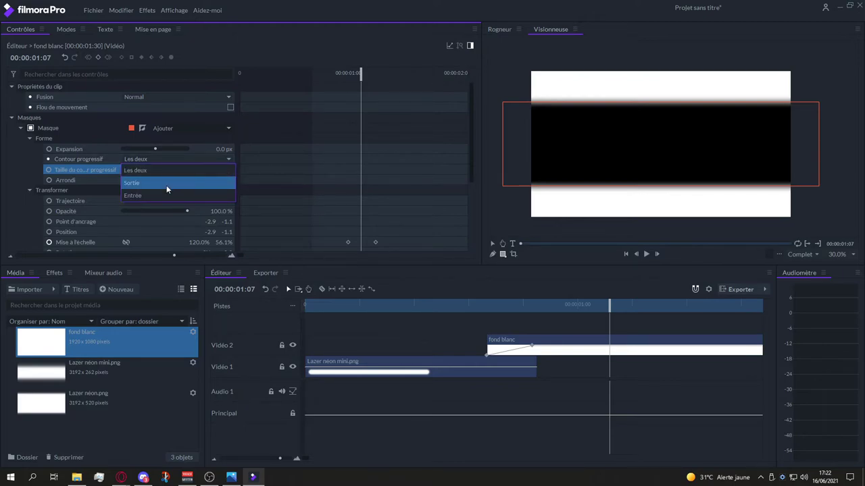
pyautogui.click(166, 185)
pyautogui.click(198, 159)
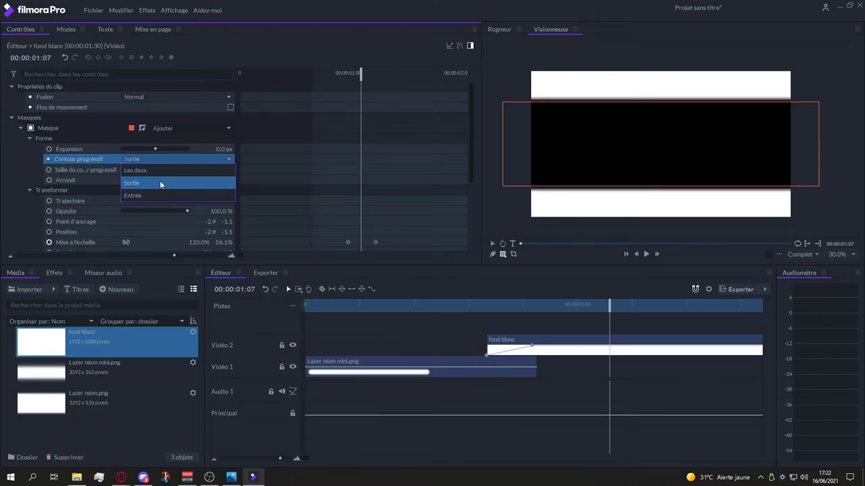
pyautogui.click(152, 196)
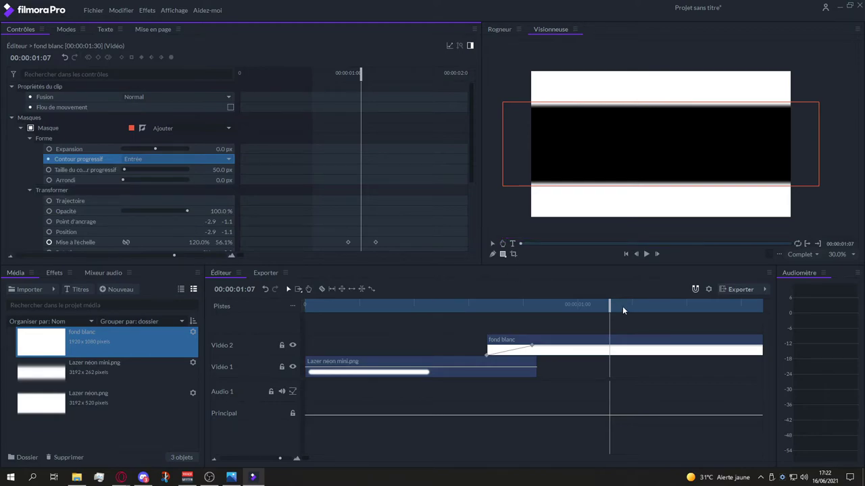
pyautogui.moveTo(610, 306); pyautogui.dragTo(555, 305)
pyautogui.click(220, 160)
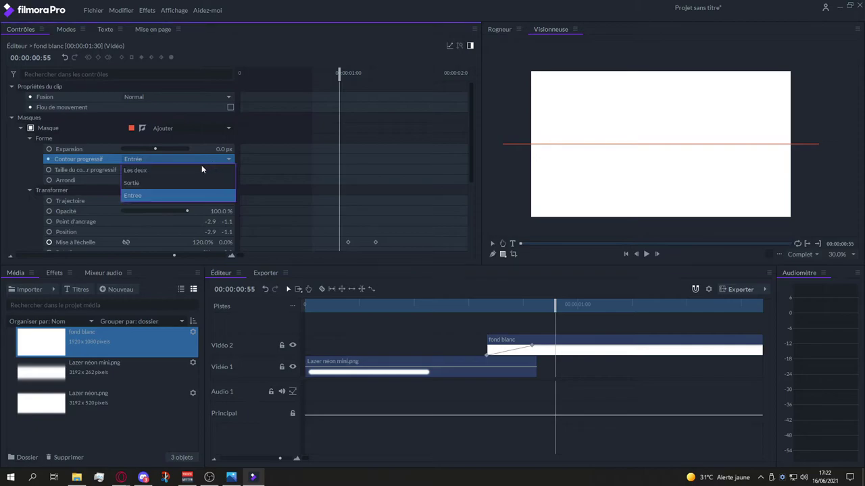
pyautogui.click(164, 186)
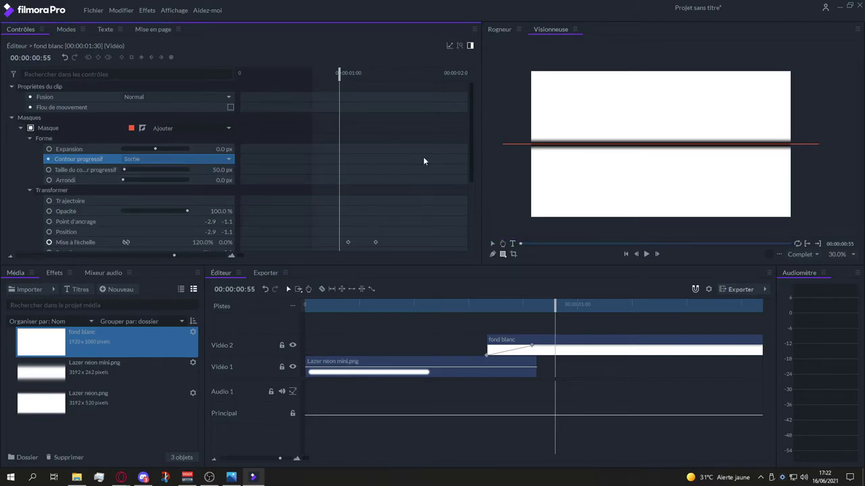
pyautogui.click(145, 159)
pyautogui.click(134, 192)
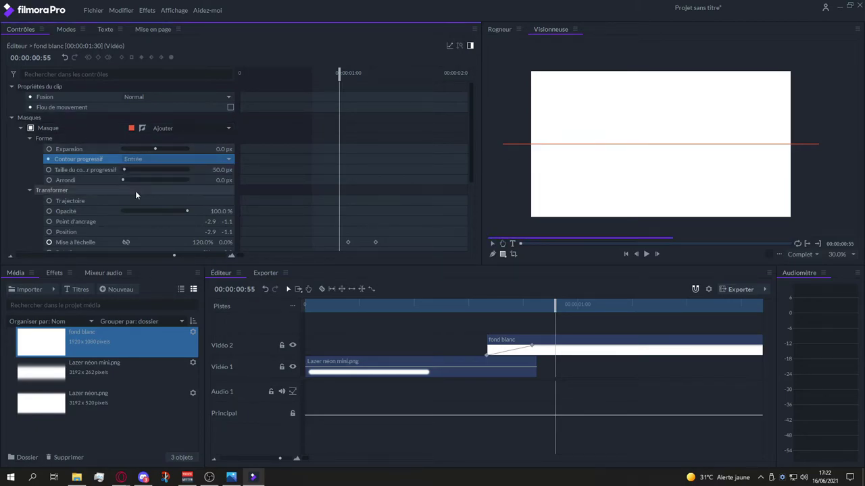
# Play the transition from the start and return to where the mask band appears
pyautogui.moveTo(553, 306)
pyautogui.mouseDown()
pyautogui.moveTo(610, 316)
pyautogui.moveTo(549, 310)
pyautogui.mouseUp()
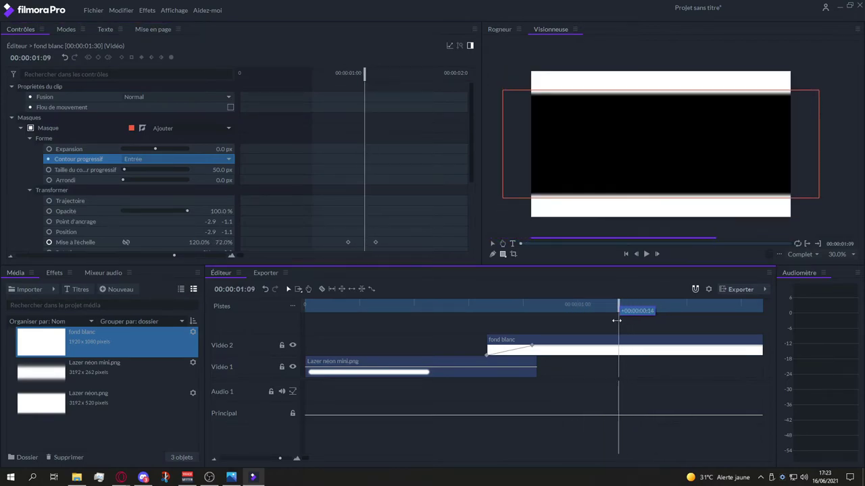
pyautogui.moveTo(550, 310); pyautogui.dragTo(307, 308)
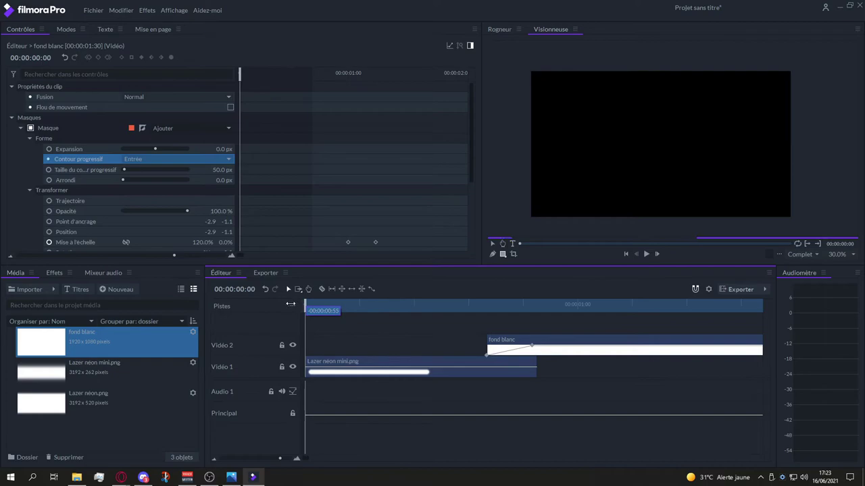
pyautogui.press('space')
pyautogui.press('space')
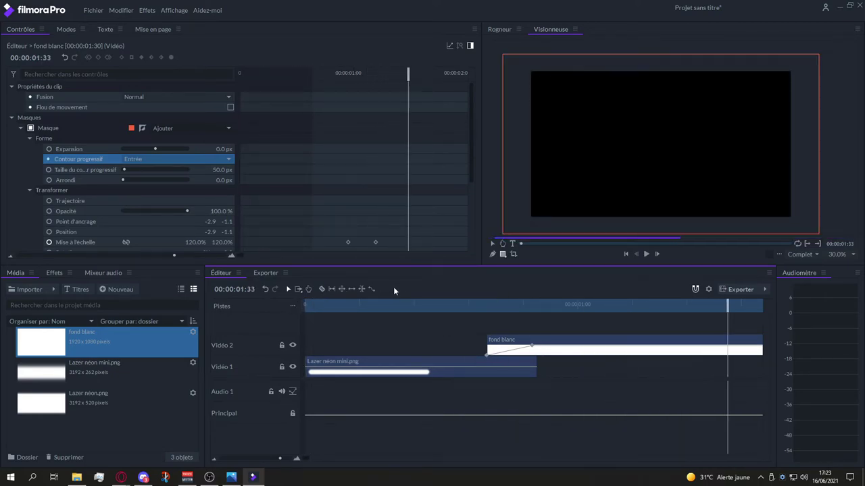
pyautogui.moveTo(724, 304); pyautogui.dragTo(605, 308)
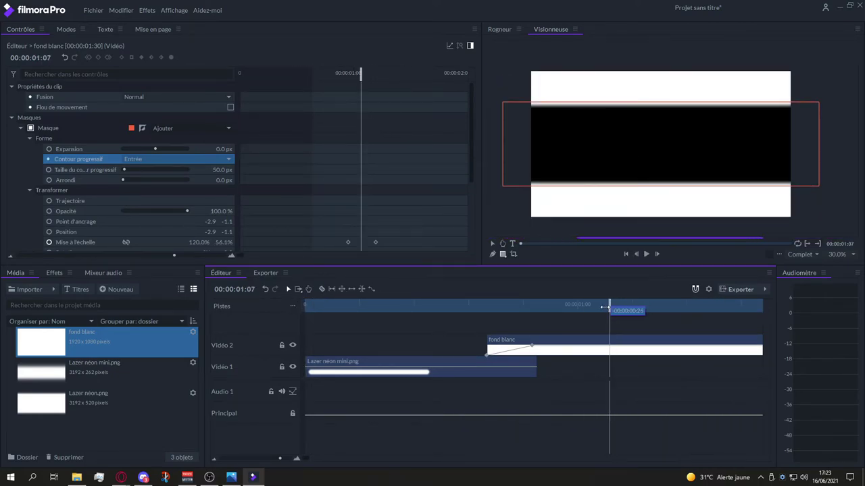
# Select the Mise à l'échelle keyframes, apply ease interpolation, and play back to review
pyautogui.scroll(-3, 380, 221)
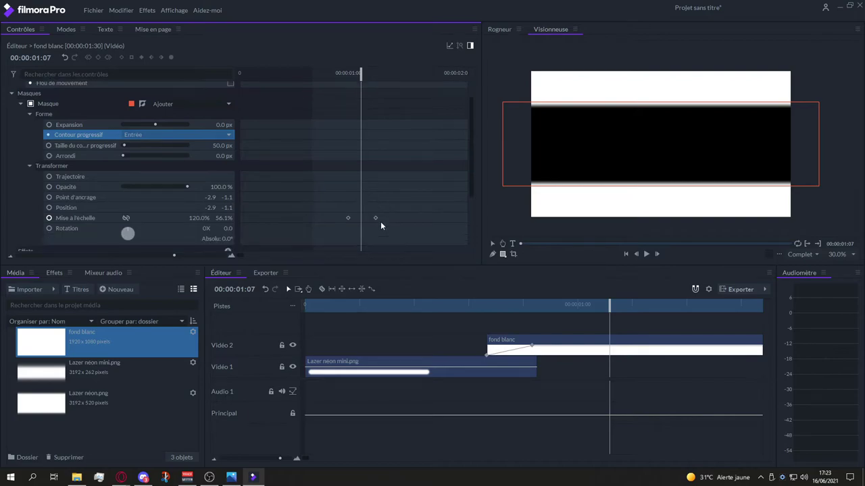
pyautogui.moveTo(399, 158); pyautogui.dragTo(353, 170)
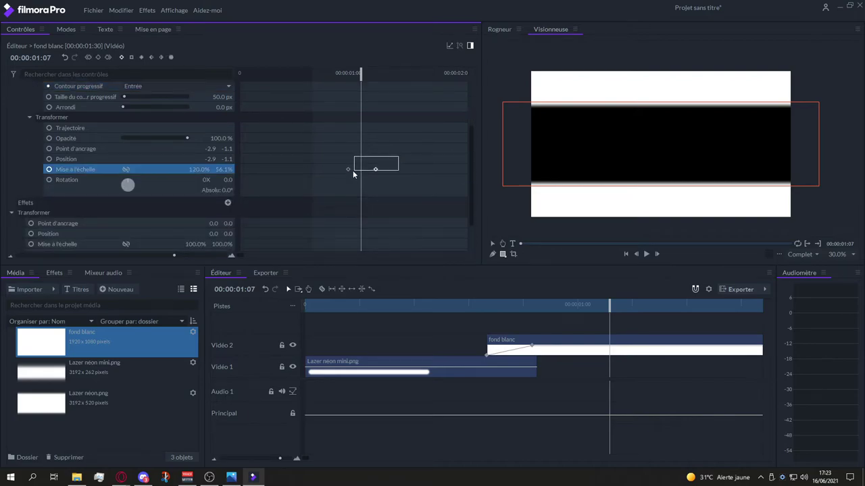
pyautogui.click(140, 57)
pyautogui.click(574, 270)
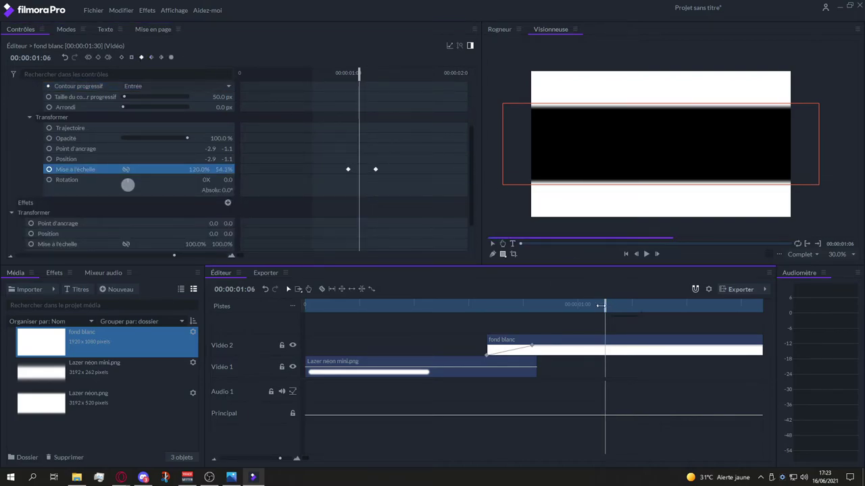
pyautogui.press('space')
pyautogui.press('space')
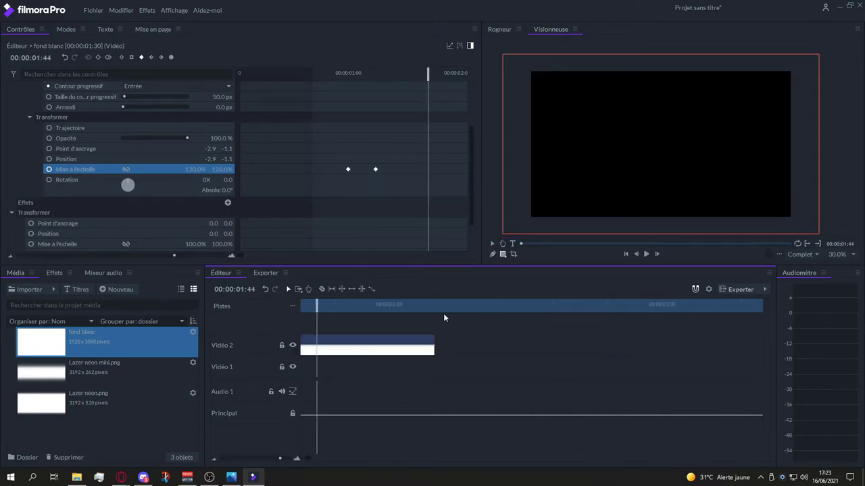
pyautogui.moveTo(310, 459); pyautogui.dragTo(299, 459)
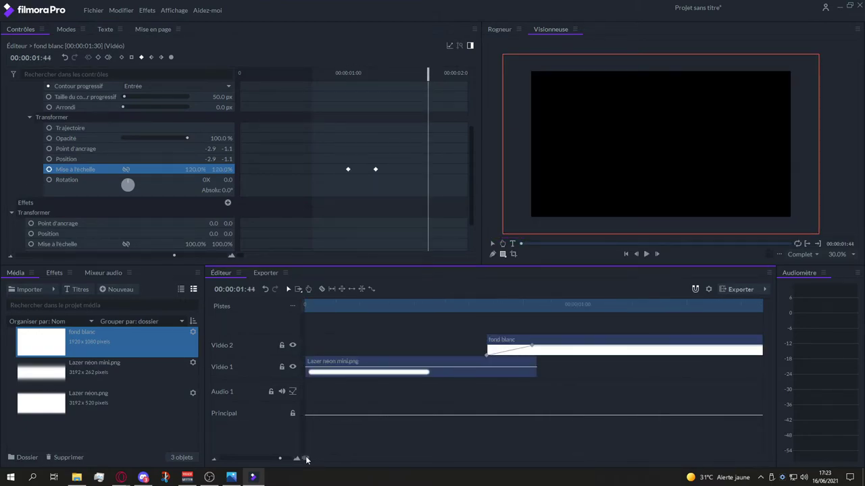
pyautogui.moveTo(417, 308); pyautogui.dragTo(496, 324)
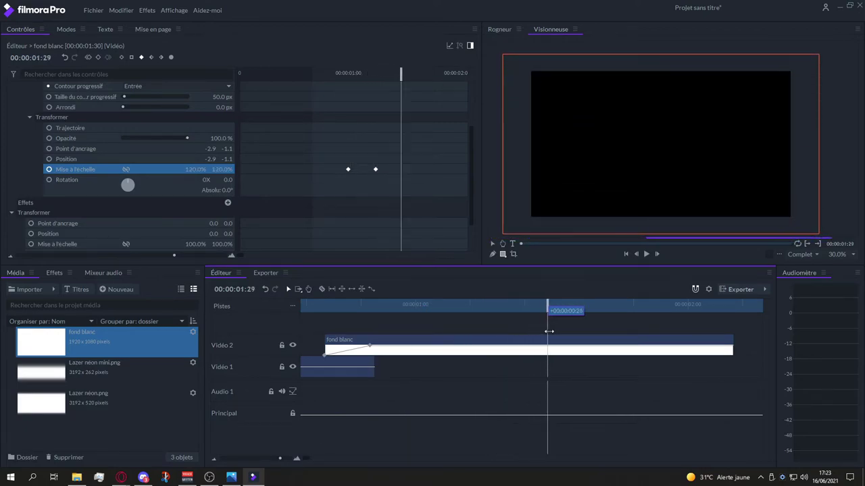
pyautogui.moveTo(495, 325); pyautogui.dragTo(406, 322)
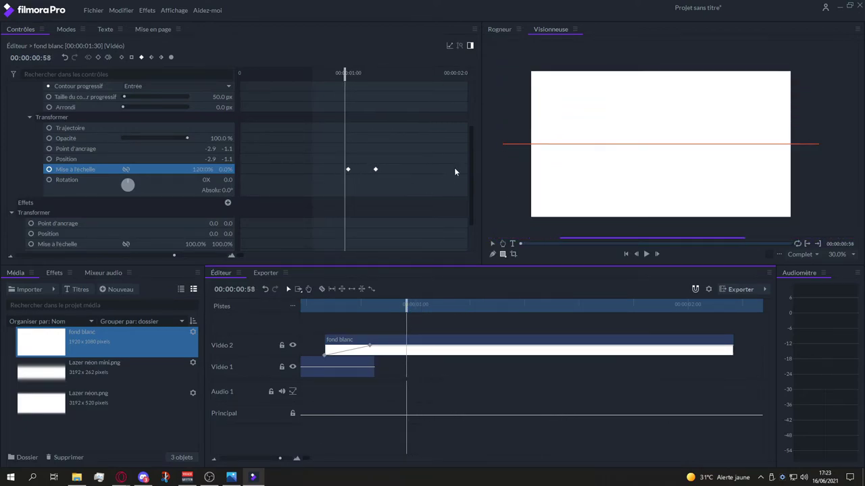
# View the eased scale curve in the graph editor, play the transition, and select the Lazer neon mini.png clip
pyautogui.click(450, 46)
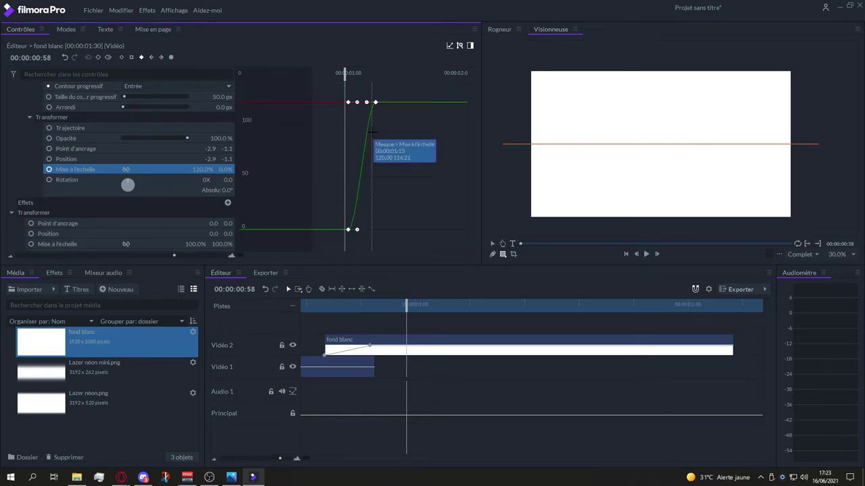
pyautogui.moveTo(406, 311)
pyautogui.mouseDown()
pyautogui.moveTo(451, 306)
pyautogui.moveTo(288, 299)
pyautogui.moveTo(441, 346)
pyautogui.moveTo(476, 333)
pyautogui.moveTo(573, 352)
pyautogui.moveTo(459, 335)
pyautogui.moveTo(490, 337)
pyautogui.moveTo(519, 367)
pyautogui.moveTo(308, 367)
pyautogui.mouseUp()
pyautogui.press('space')
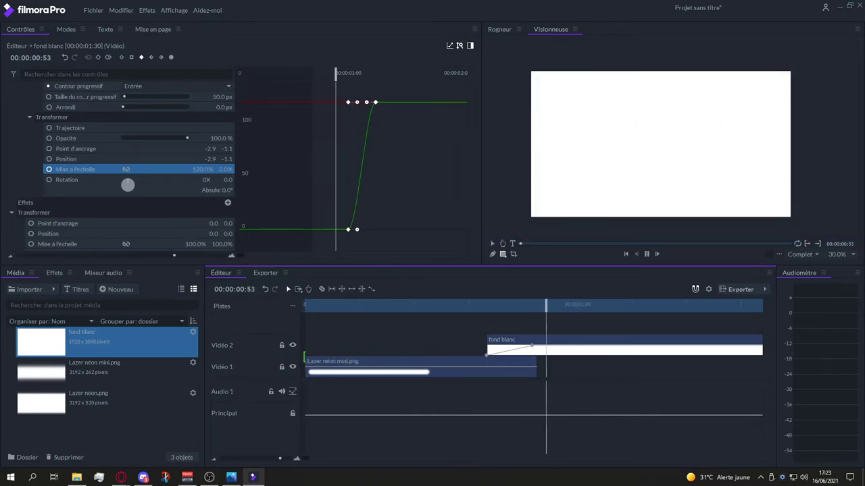
pyautogui.press('space')
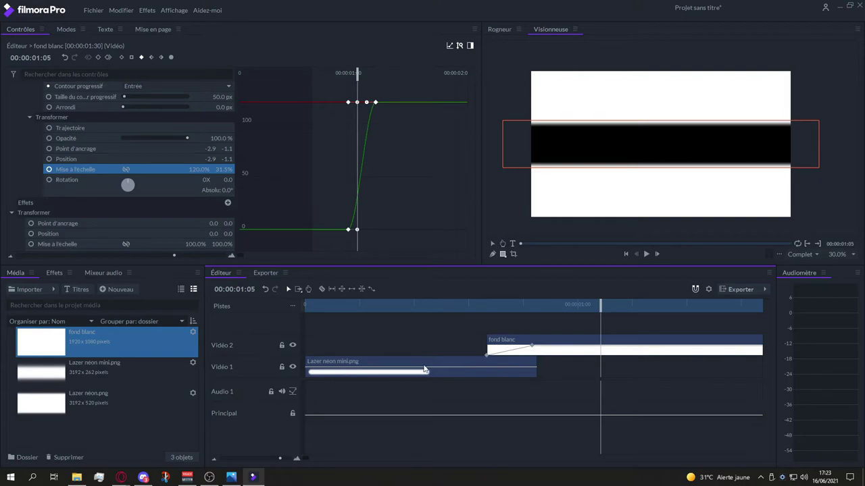
pyautogui.click(418, 366)
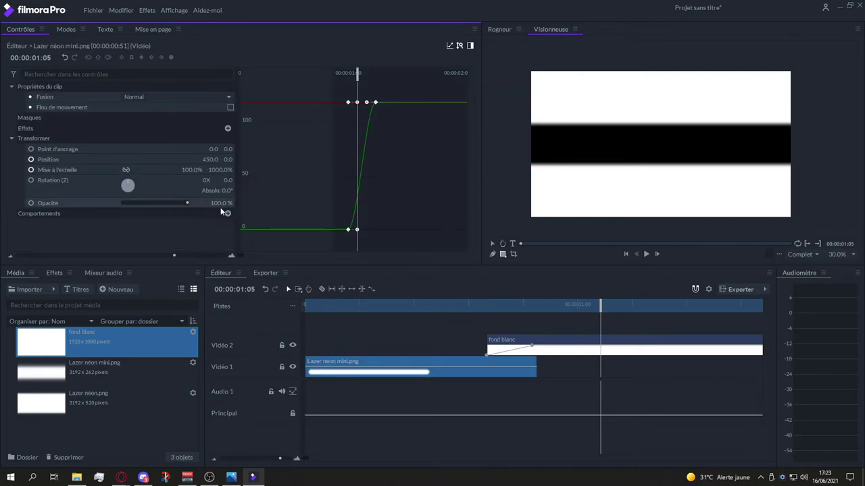
# Restore the laser's middle Mise à l'échelle keyframe and shift it slightly earlier
pyautogui.click(450, 46)
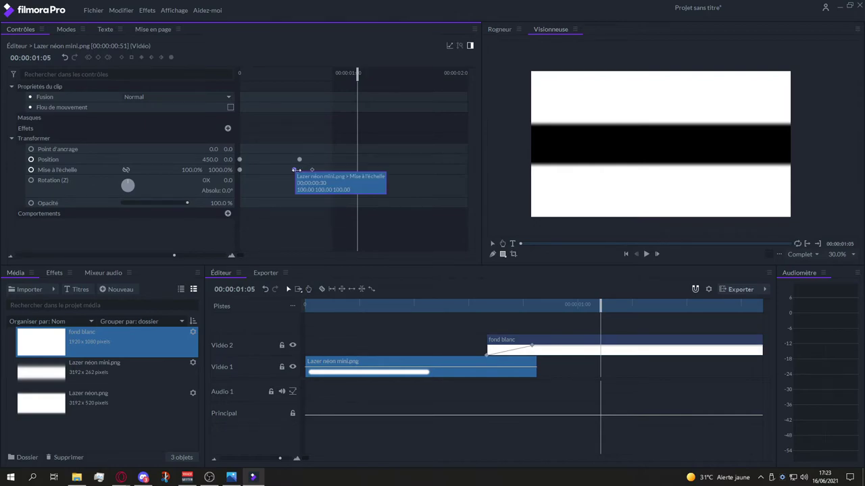
pyautogui.click(295, 170)
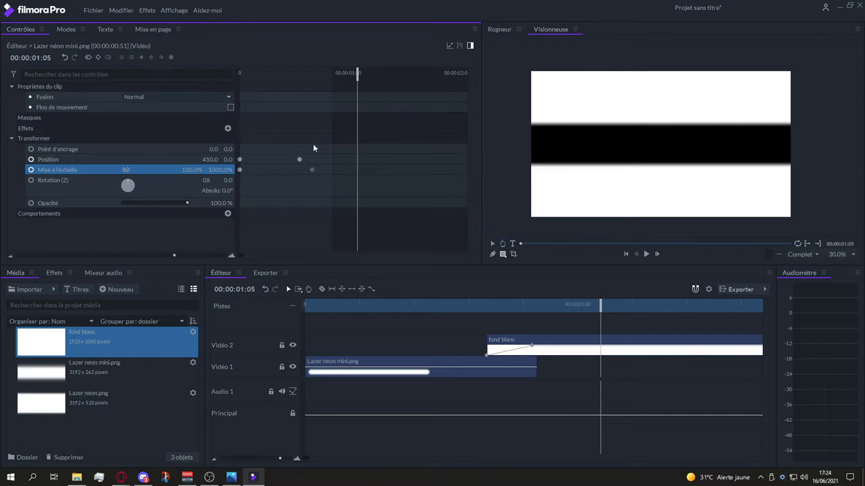
pyautogui.moveTo(357, 78)
pyautogui.mouseDown()
pyautogui.moveTo(280, 79)
pyautogui.moveTo(285, 90)
pyautogui.moveTo(307, 92)
pyautogui.mouseUp()
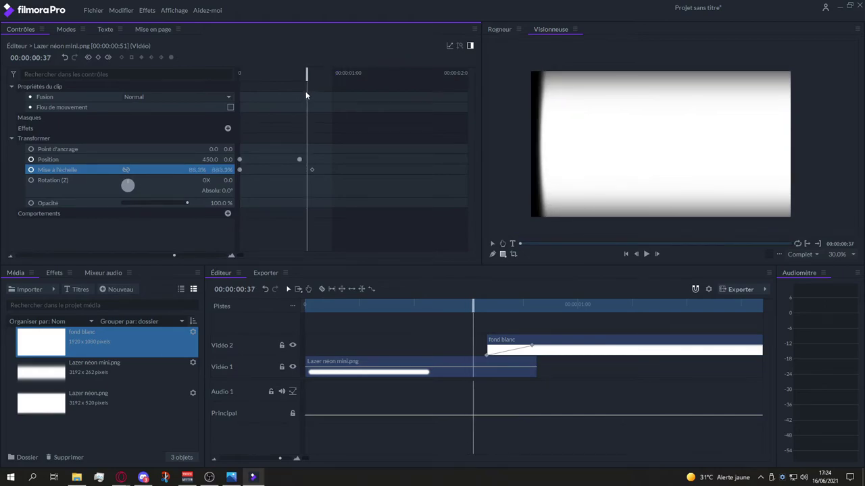
pyautogui.hotkey('ctrl', 'z')
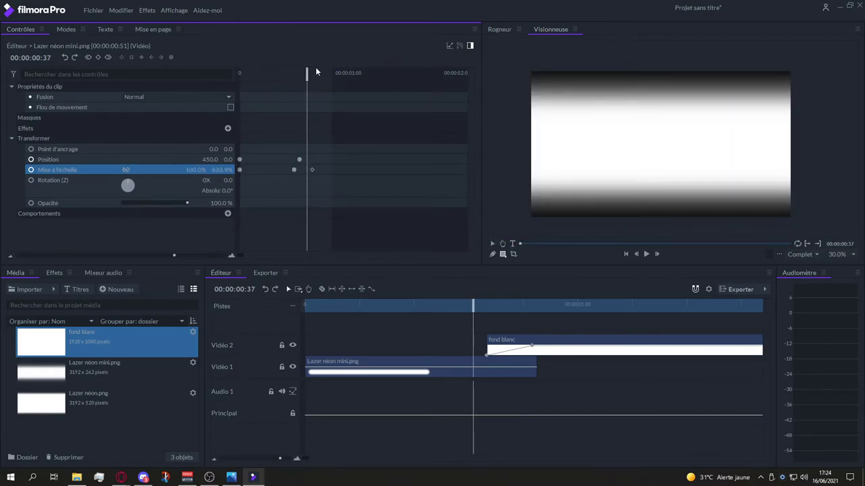
pyautogui.moveTo(306, 72); pyautogui.dragTo(294, 72)
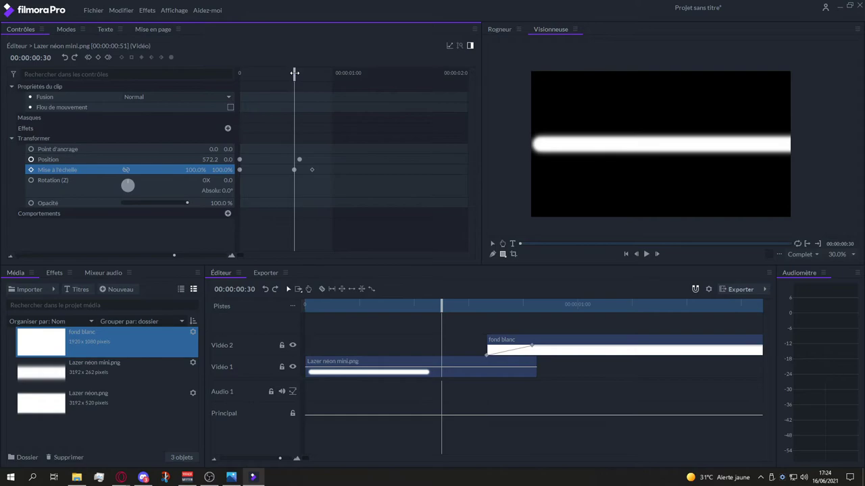
pyautogui.moveTo(294, 170); pyautogui.dragTo(275, 170)
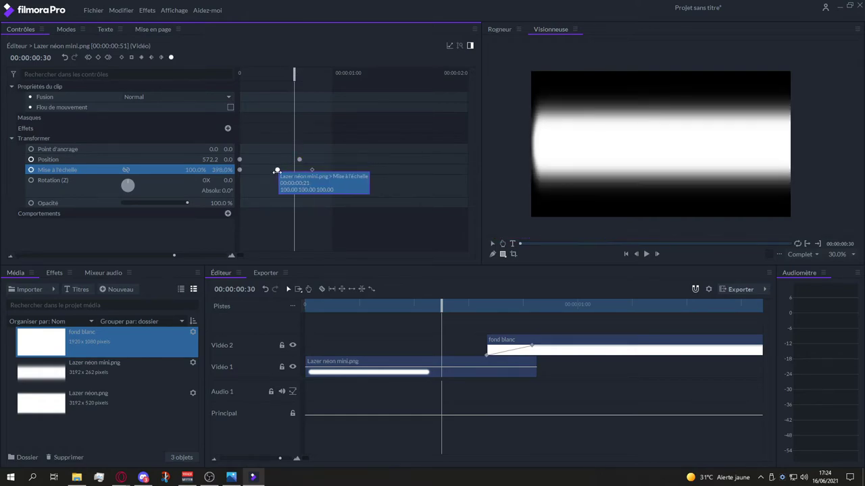
pyautogui.moveTo(295, 77)
pyautogui.mouseDown()
pyautogui.moveTo(254, 88)
pyautogui.moveTo(309, 101)
pyautogui.mouseUp()
# Play and scrub the laser animation as it grows into a white frame
pyautogui.press('space')
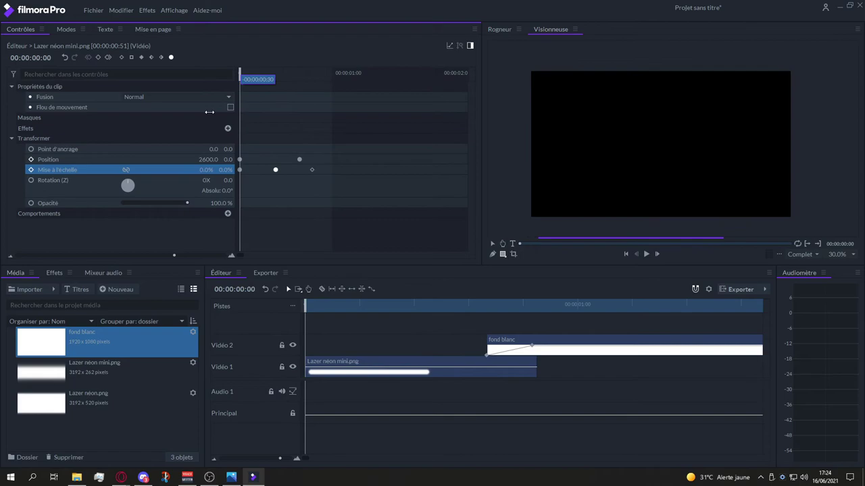
pyautogui.press('space')
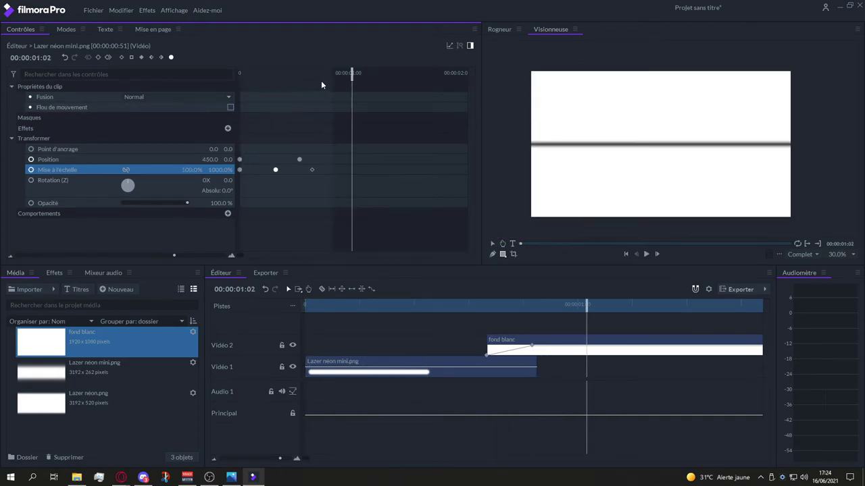
pyautogui.moveTo(350, 73); pyautogui.dragTo(239, 75)
pyautogui.press('space')
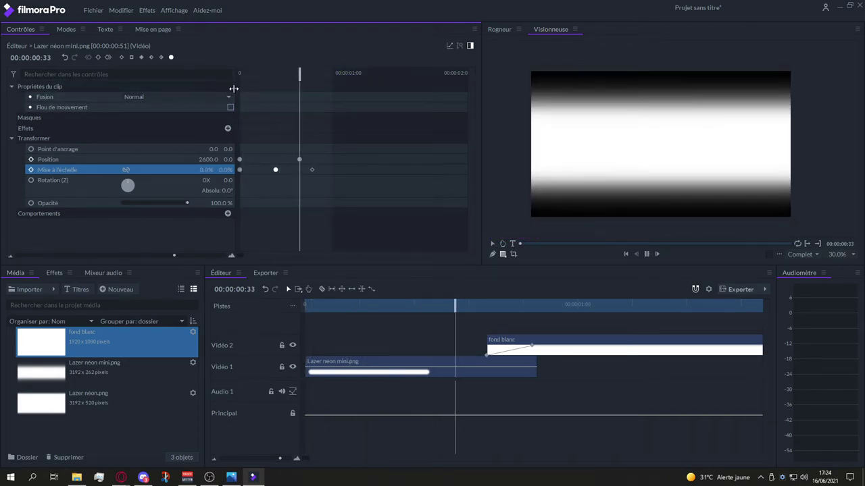
pyautogui.moveTo(320, 72)
pyautogui.mouseDown()
pyautogui.moveTo(317, 100)
pyautogui.moveTo(286, 116)
pyautogui.mouseUp()
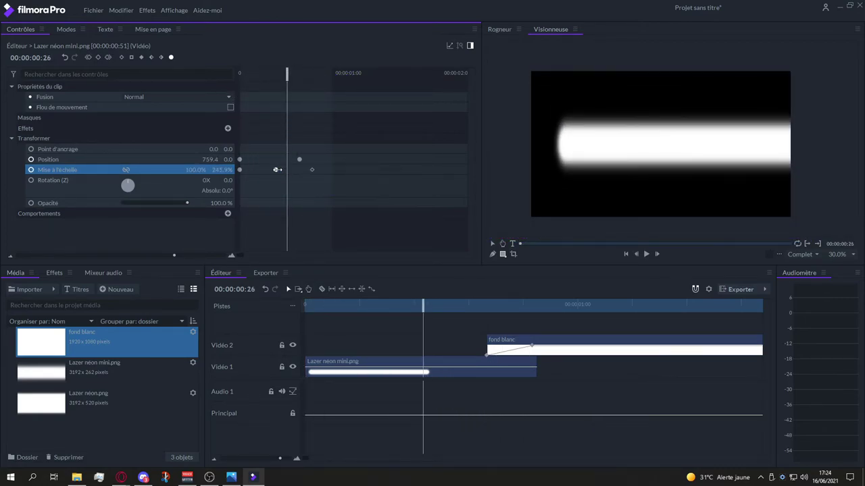
# Move the middle scale keyframe to the current frame and replay the whole transition
pyautogui.moveTo(276, 170); pyautogui.dragTo(288, 170)
pyautogui.moveTo(283, 76)
pyautogui.mouseDown()
pyautogui.moveTo(292, 107)
pyautogui.moveTo(378, 145)
pyautogui.moveTo(267, 156)
pyautogui.moveTo(254, 171)
pyautogui.mouseUp()
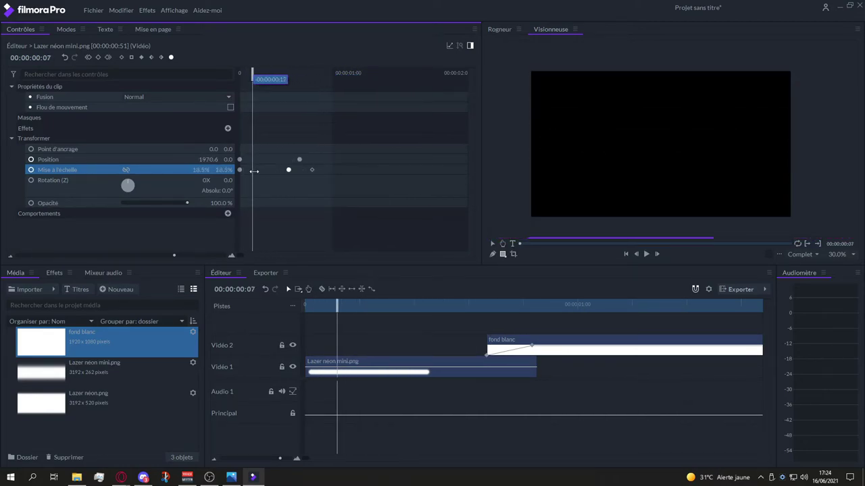
pyautogui.press('space')
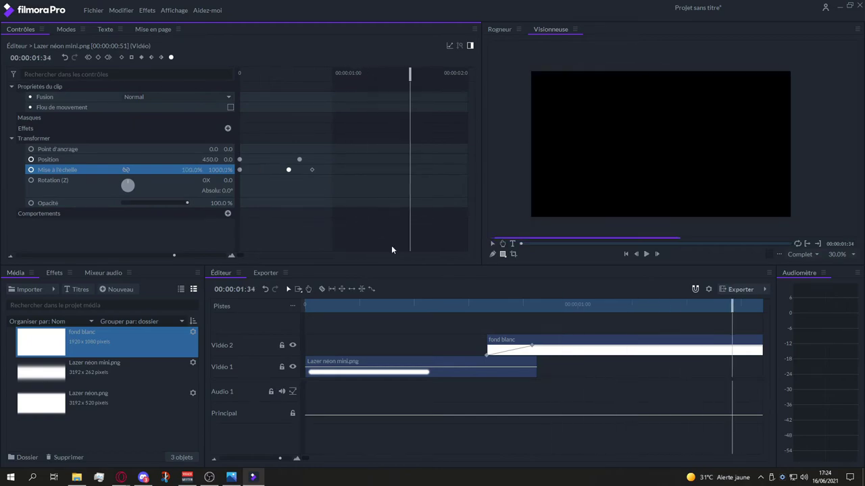
pyautogui.moveTo(738, 310); pyautogui.dragTo(306, 307)
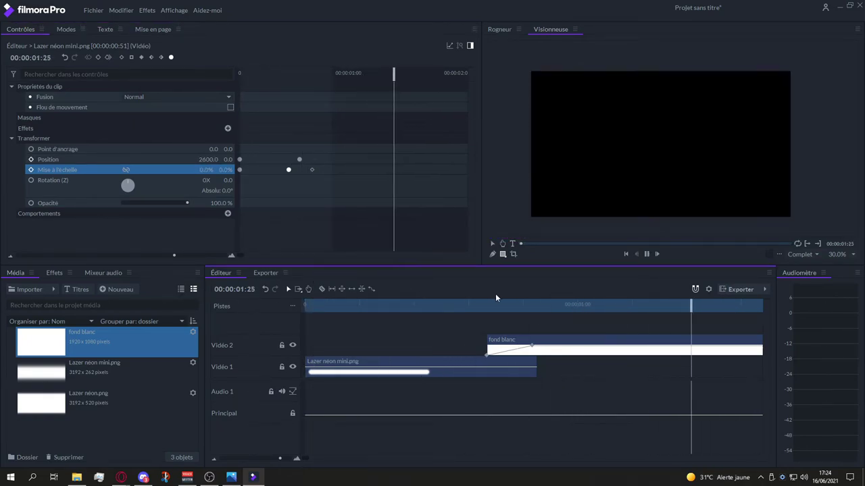
# Nudge the fond blanc mask-scale keyframes slightly earlier and replay from where the white appears
pyautogui.click(554, 344)
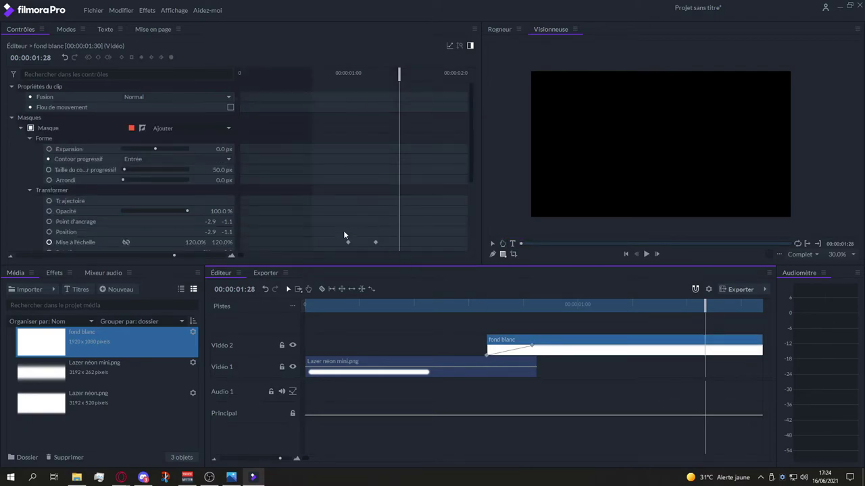
pyautogui.moveTo(341, 232); pyautogui.dragTo(390, 235)
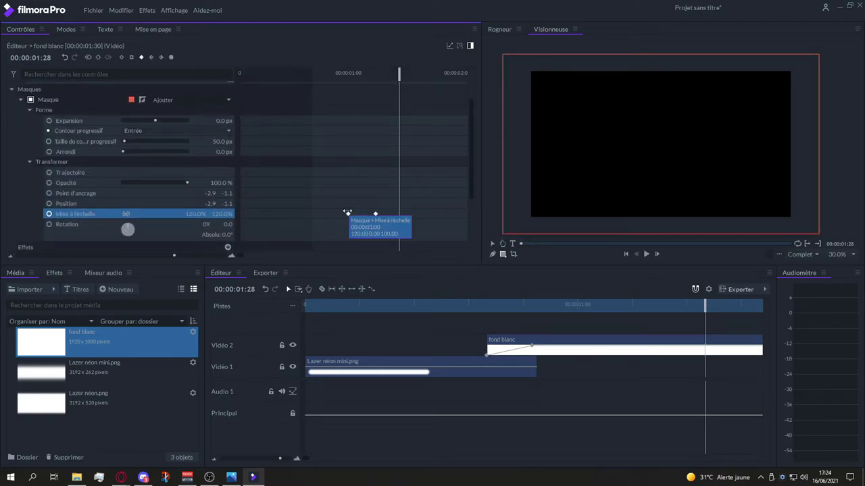
pyautogui.moveTo(348, 214); pyautogui.dragTo(336, 213)
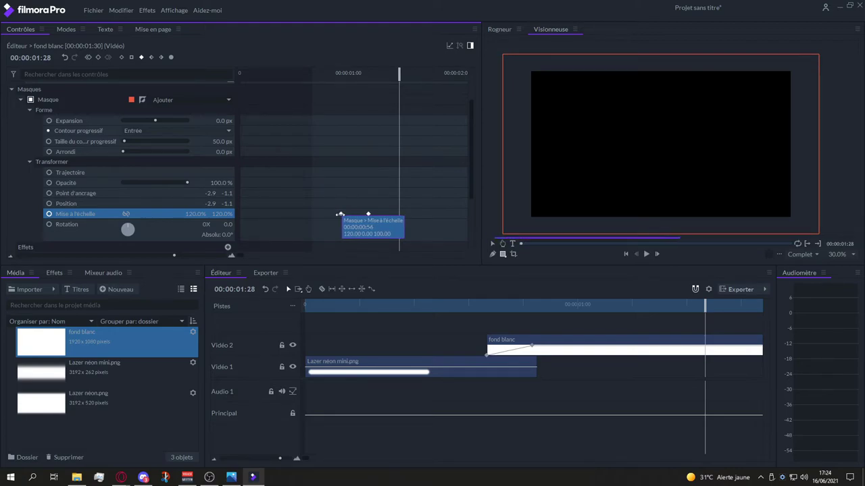
pyautogui.moveTo(334, 214); pyautogui.dragTo(337, 214)
pyautogui.moveTo(699, 305); pyautogui.dragTo(532, 304)
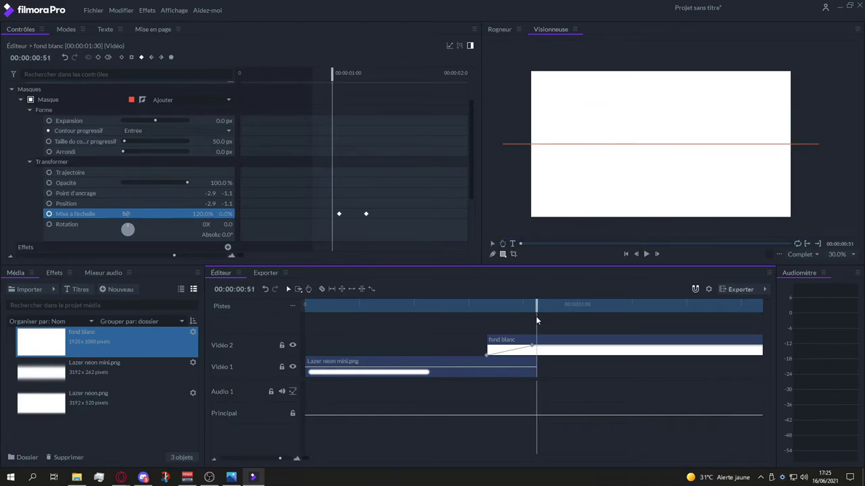
pyautogui.press('Left')
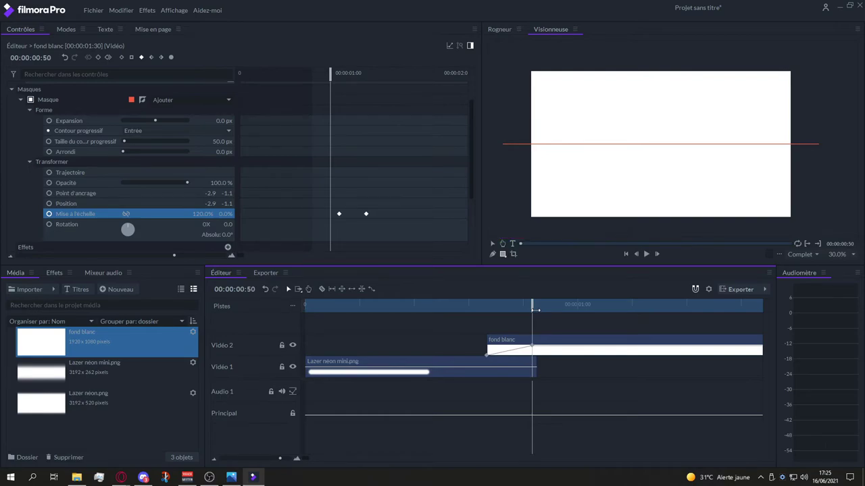
pyautogui.press('space')
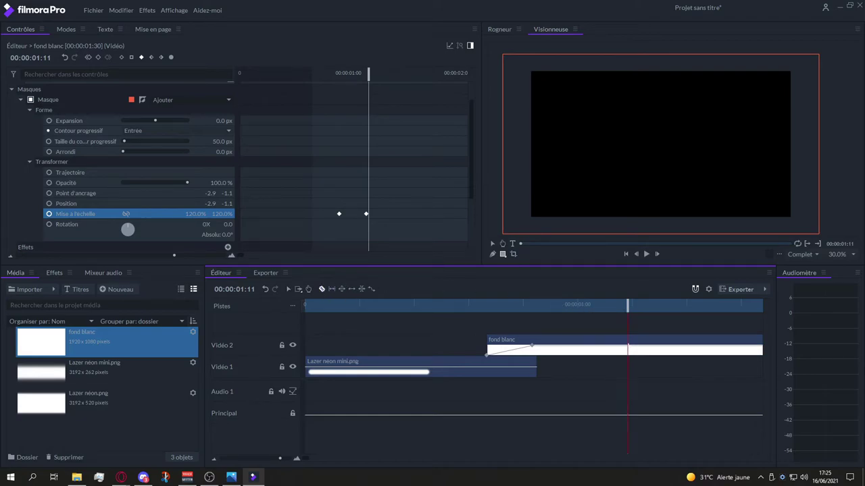
# Split the fond blanc clip at 00:00:01:11 and delete the trailing piece
pyautogui.hotkey('ctrl', 'd')
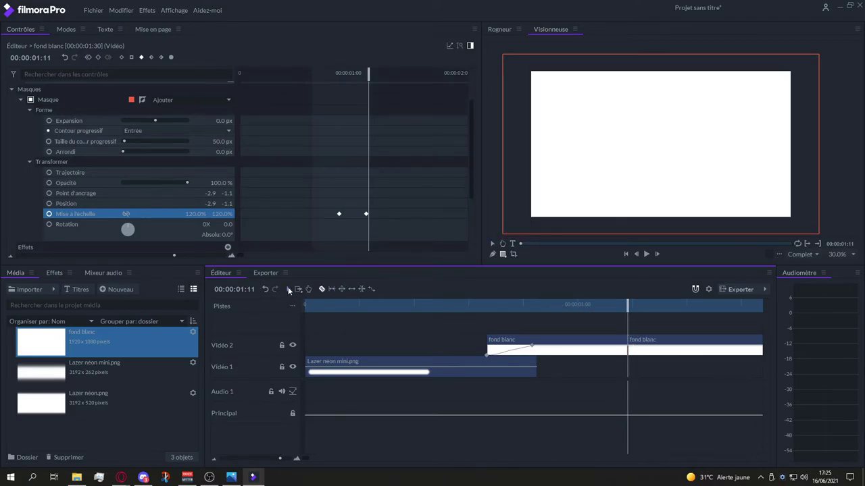
pyautogui.click(668, 336)
pyautogui.press('Delete')
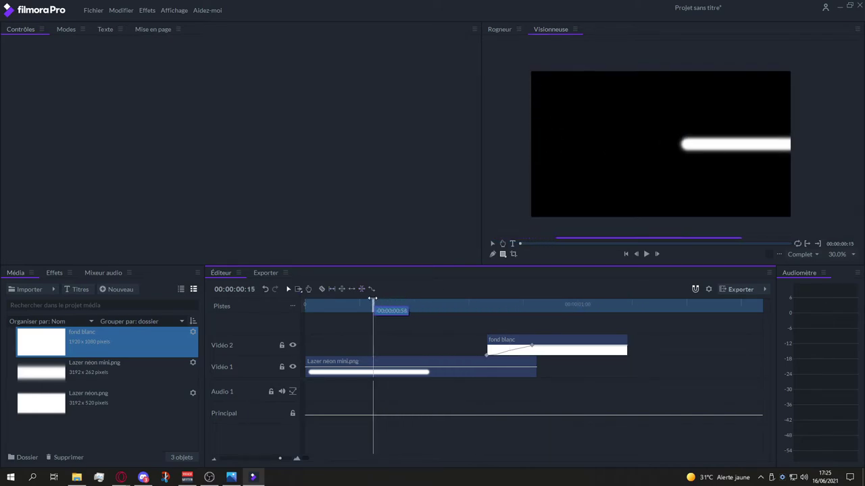
# Play and scrub the laser-to-white transition from 00:00:00:00 several times to review it
pyautogui.moveTo(634, 308); pyautogui.dragTo(306, 305)
pyautogui.press('space')
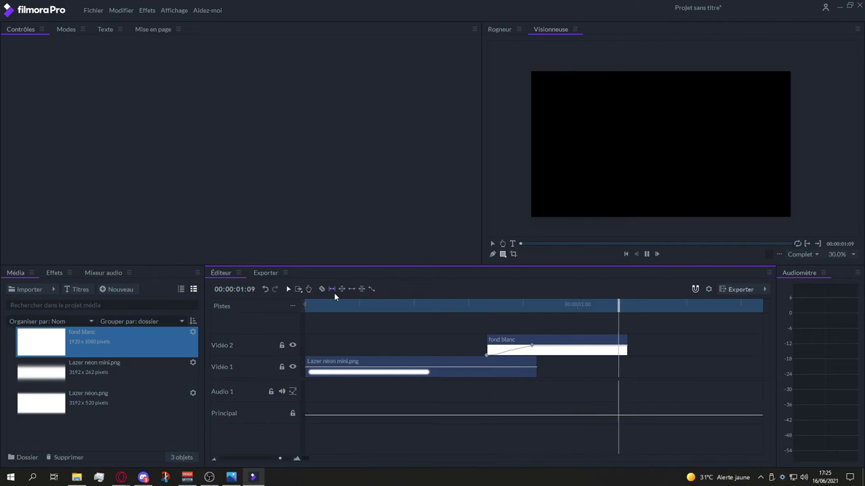
pyautogui.moveTo(343, 326)
pyautogui.mouseDown()
pyautogui.moveTo(556, 307)
pyautogui.moveTo(308, 312)
pyautogui.mouseUp()
pyautogui.press('space')
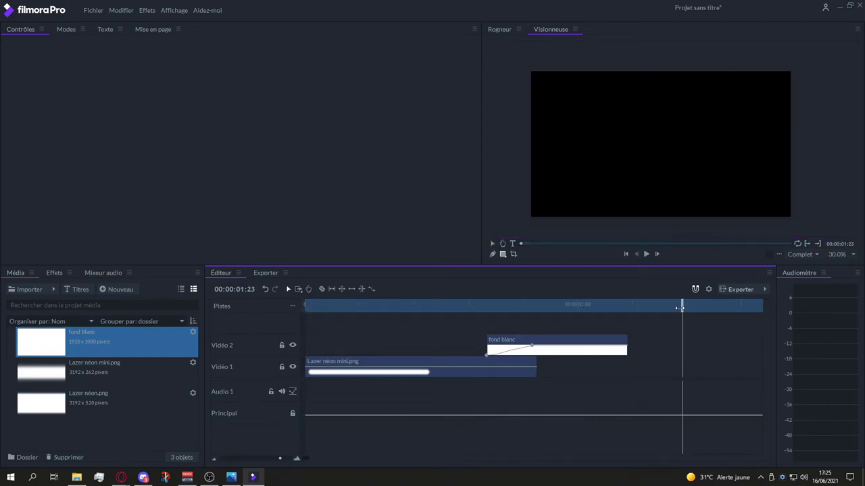
pyautogui.moveTo(540, 313); pyautogui.dragTo(273, 315)
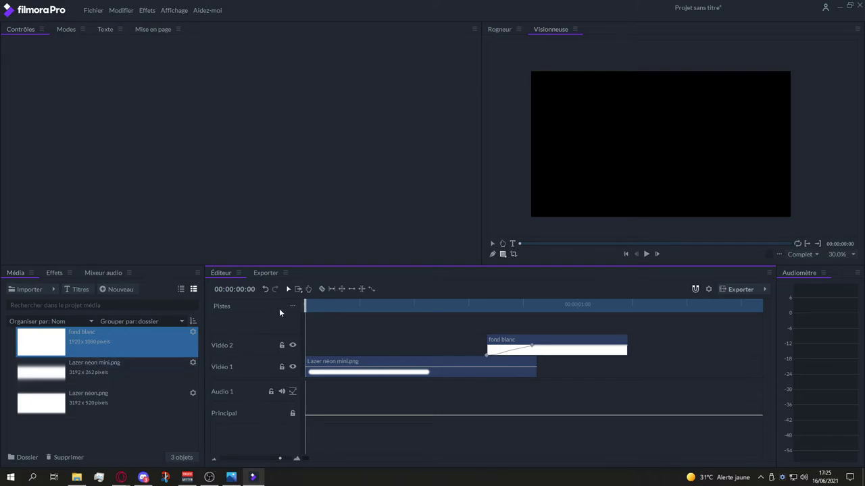
pyautogui.moveTo(305, 306)
pyautogui.mouseDown()
pyautogui.moveTo(383, 324)
pyautogui.moveTo(315, 344)
pyautogui.moveTo(283, 369)
pyautogui.mouseUp()
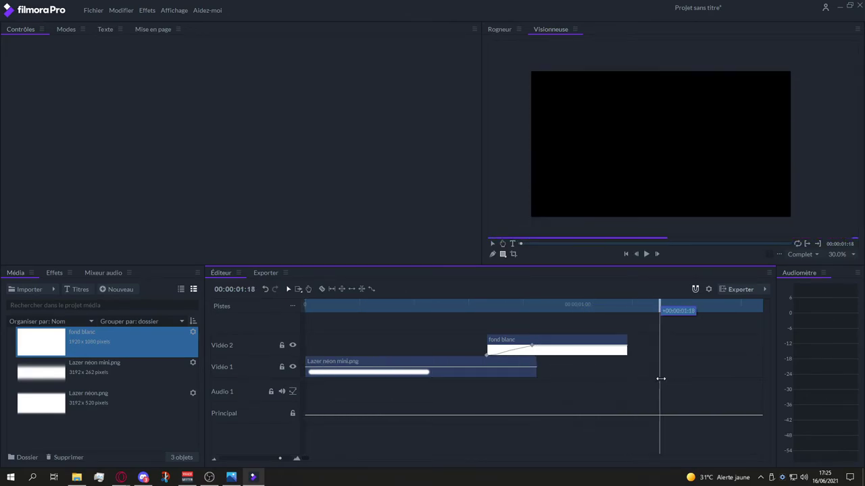
pyautogui.press('space')
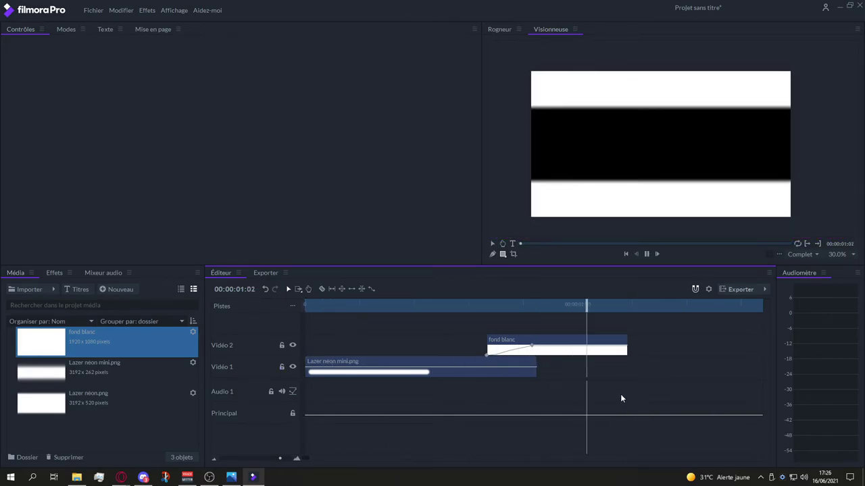
pyautogui.click(620, 394)
pyautogui.moveTo(623, 300); pyautogui.dragTo(305, 305)
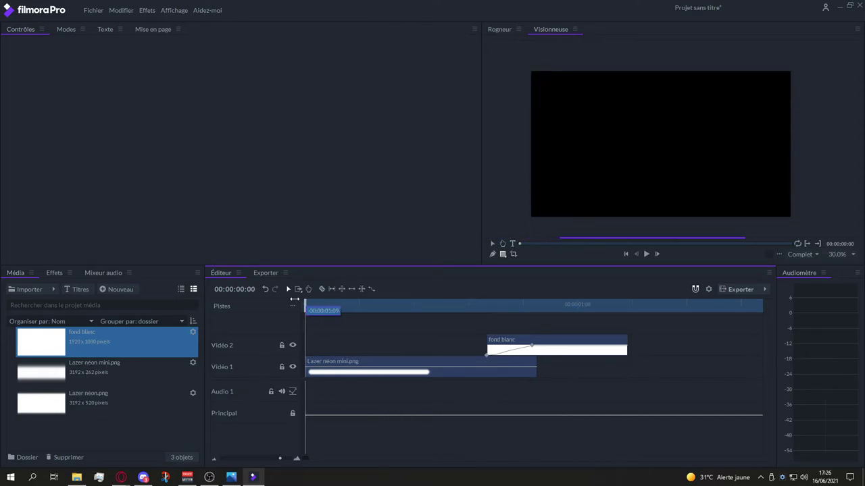
# Turn on 'Arrière-plan en damier' in the viewer options and replay the transition to inspect transparency
pyautogui.click(782, 254)
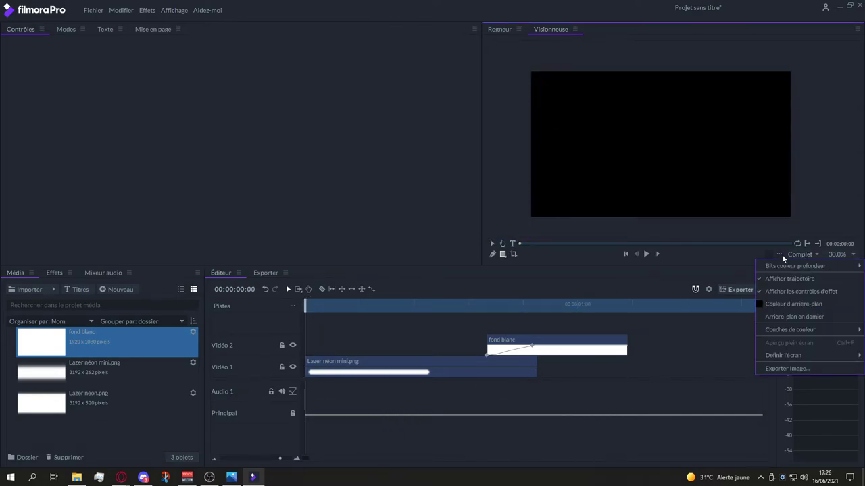
pyautogui.click(797, 317)
pyautogui.press('space')
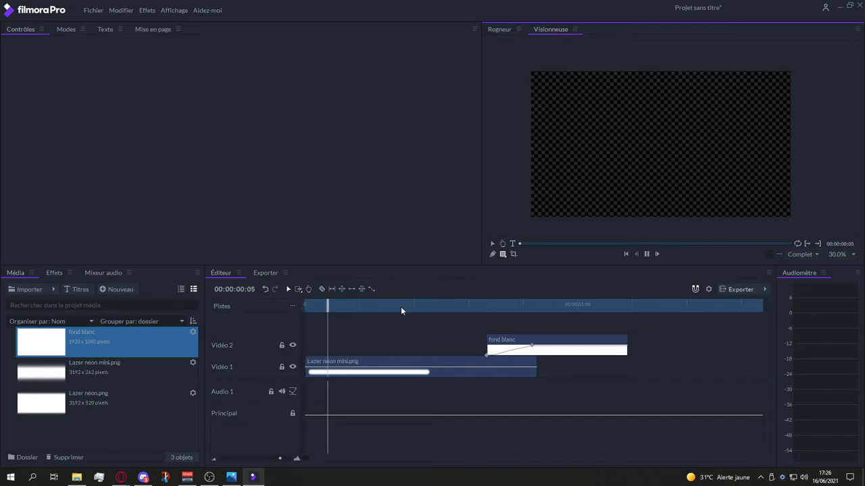
pyautogui.moveTo(555, 314); pyautogui.dragTo(612, 322)
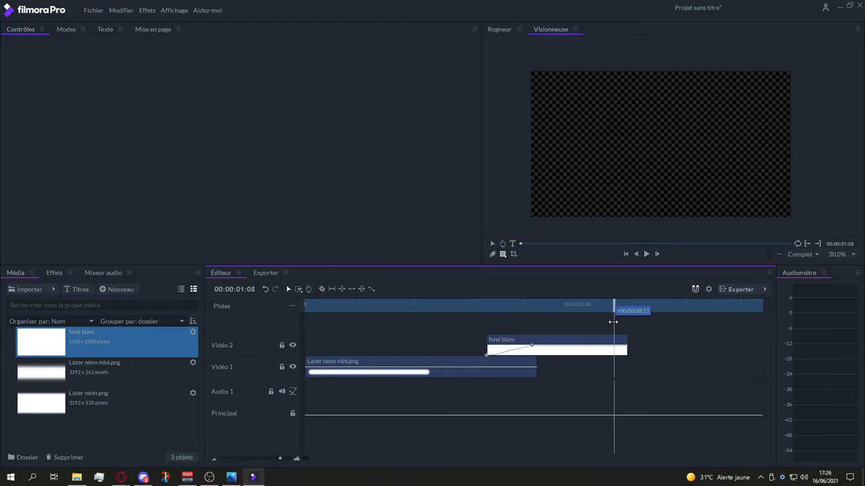
pyautogui.moveTo(613, 321)
pyautogui.mouseDown()
pyautogui.moveTo(628, 327)
pyautogui.moveTo(605, 310)
pyautogui.moveTo(308, 313)
pyautogui.moveTo(574, 325)
pyautogui.moveTo(632, 346)
pyautogui.moveTo(320, 339)
pyautogui.moveTo(561, 363)
pyautogui.moveTo(632, 384)
pyautogui.moveTo(328, 389)
pyautogui.mouseUp()
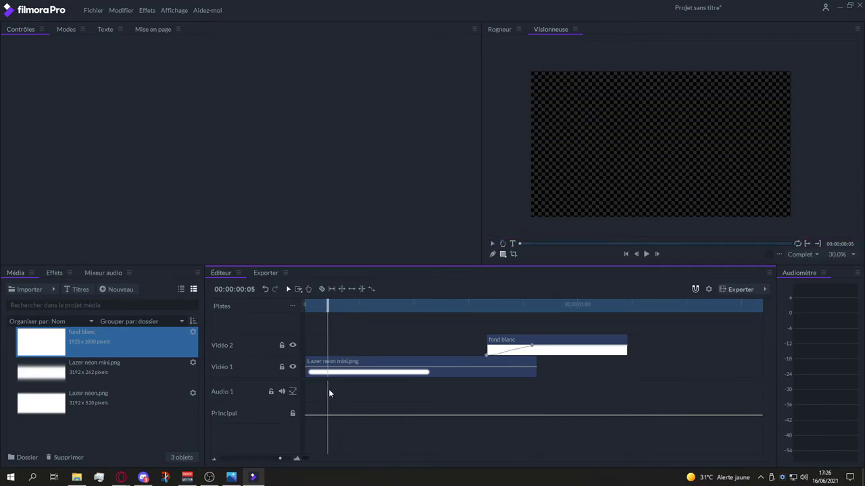
pyautogui.press('space')
pyautogui.press('space')
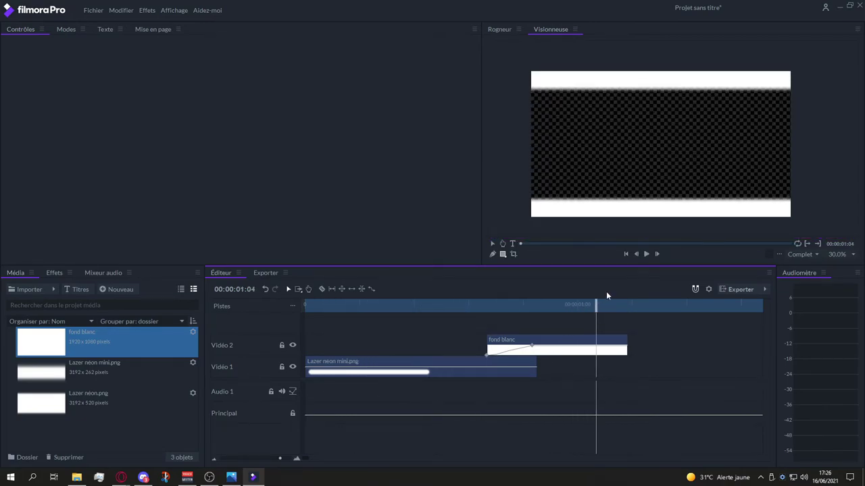
pyautogui.moveTo(599, 304); pyautogui.dragTo(312, 326)
pyautogui.press('space')
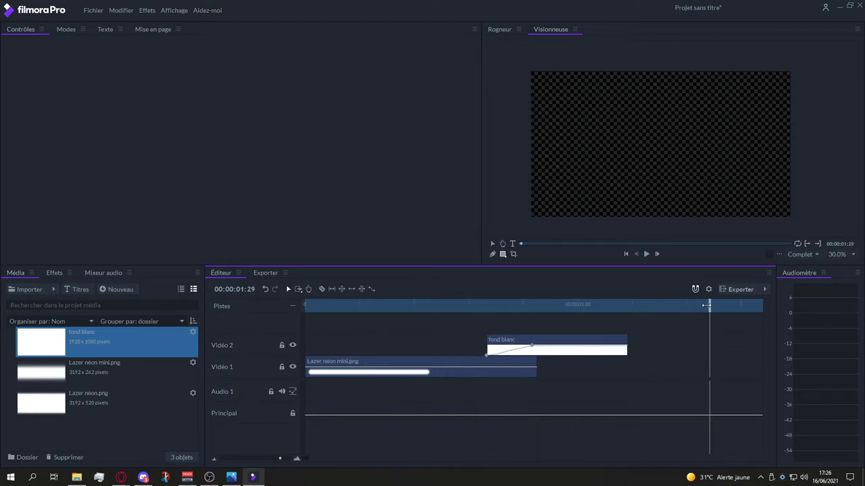
pyautogui.moveTo(707, 309)
pyautogui.mouseDown()
pyautogui.moveTo(393, 302)
pyautogui.moveTo(288, 315)
pyautogui.mouseUp()
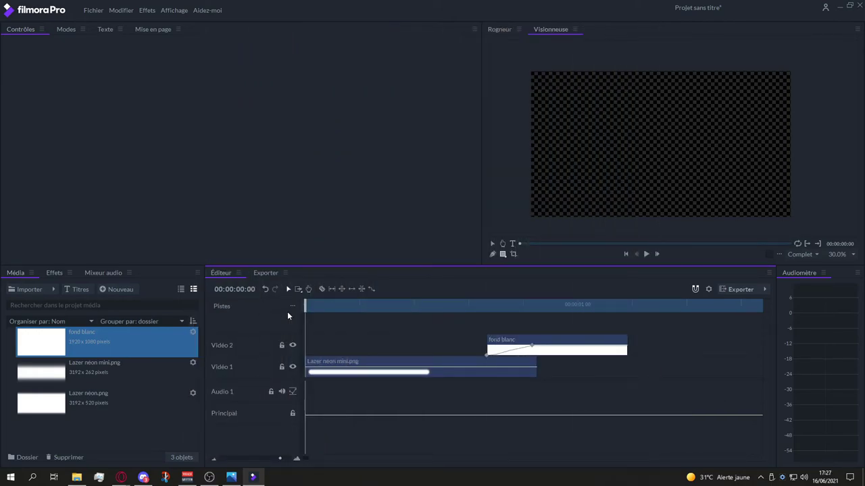
# Inspect the Lazer néon mini.png clip's position, scale, opacity and rotation settings
pyautogui.click(339, 369)
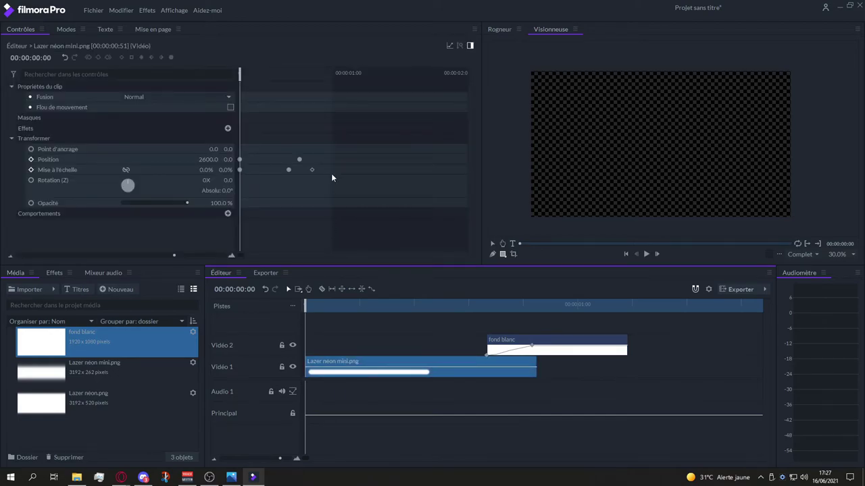
pyautogui.click(102, 160)
pyautogui.click(97, 169)
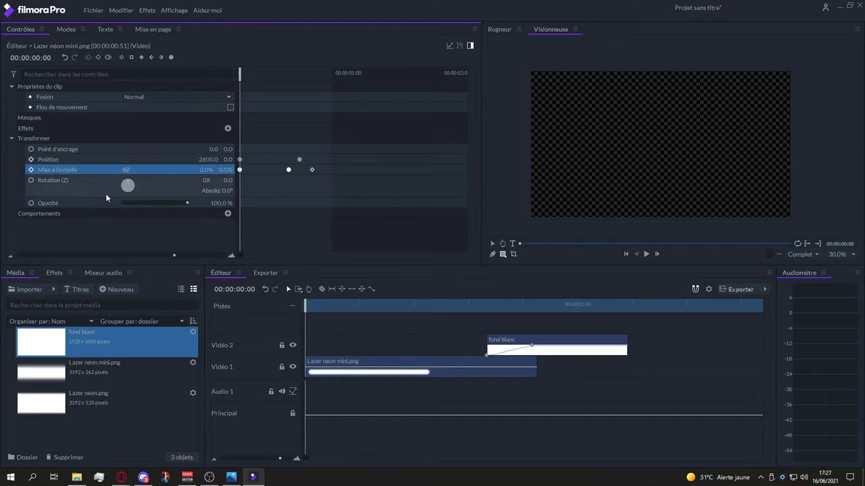
pyautogui.click(100, 200)
pyautogui.click(110, 172)
pyautogui.click(108, 183)
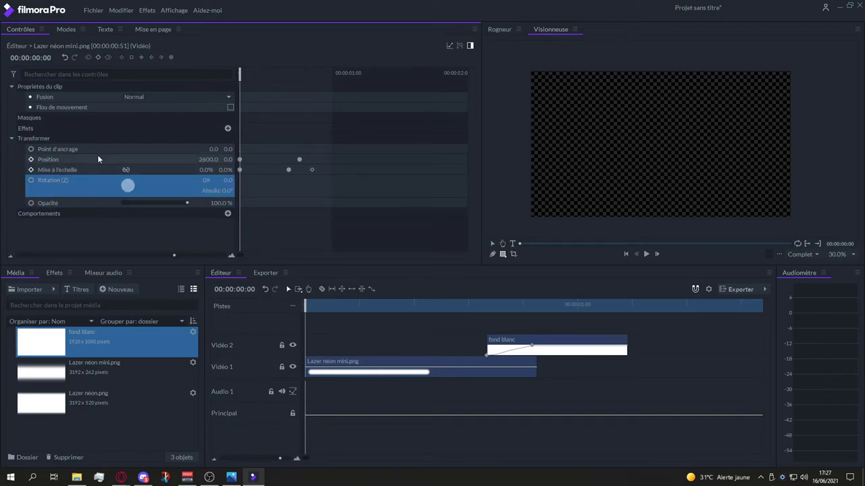
# Review the fond blanc clip's controls, then minimize FilmoraPro to the desktop
pyautogui.click(518, 339)
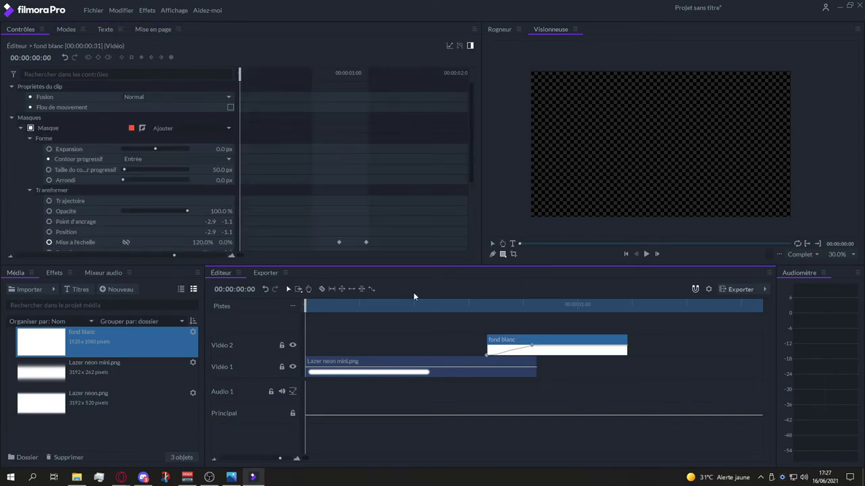
pyautogui.scroll(-2, 156, 169)
pyautogui.scroll(-2, 156, 169)
pyautogui.scroll(-1, 161, 176)
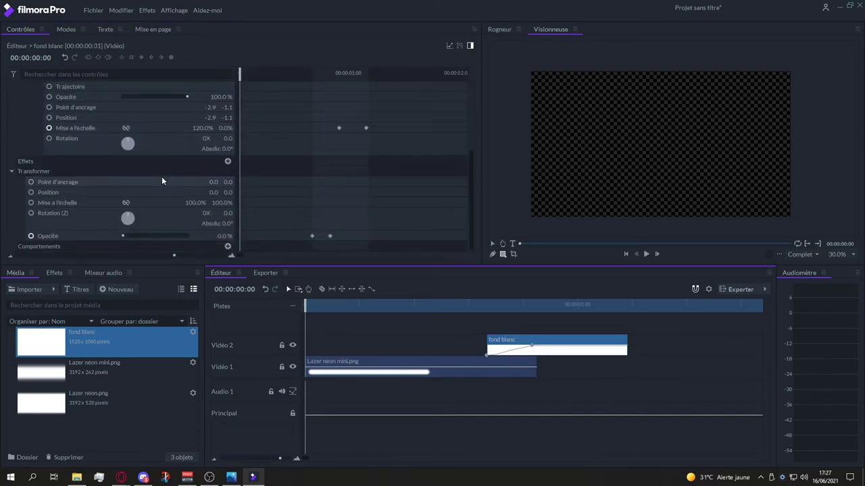
pyautogui.scroll(5, 162, 179)
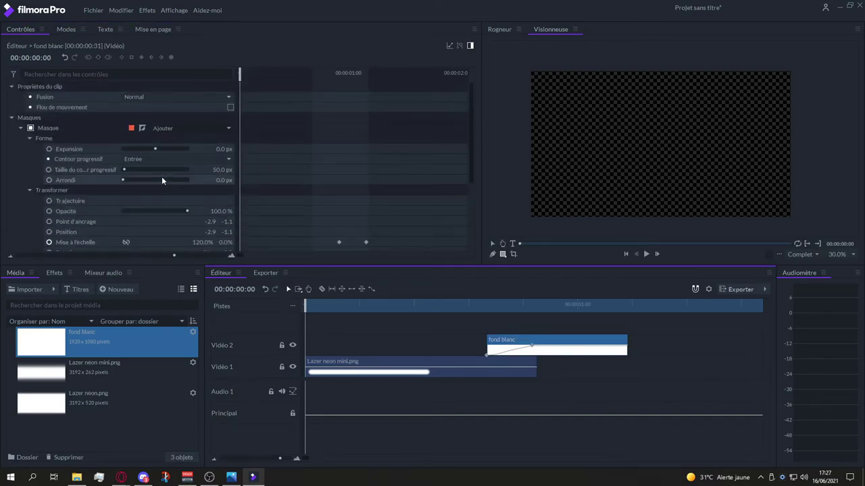
pyautogui.click(841, 7)
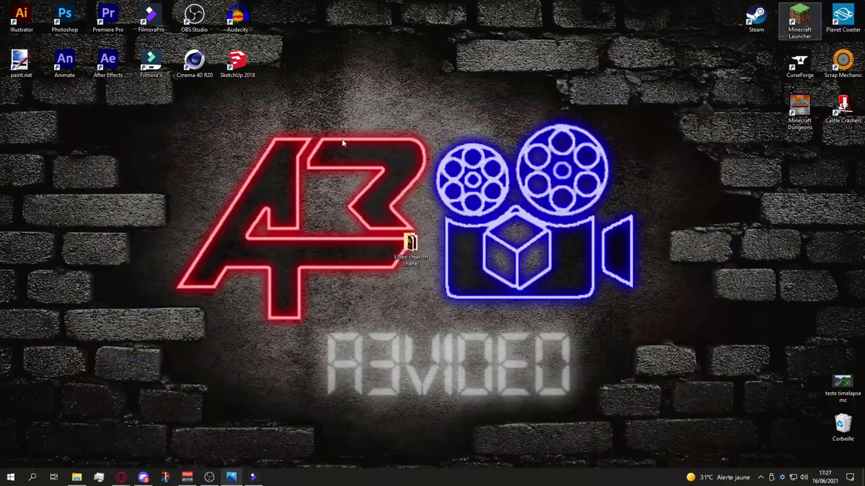
pyautogui.click(109, 71)
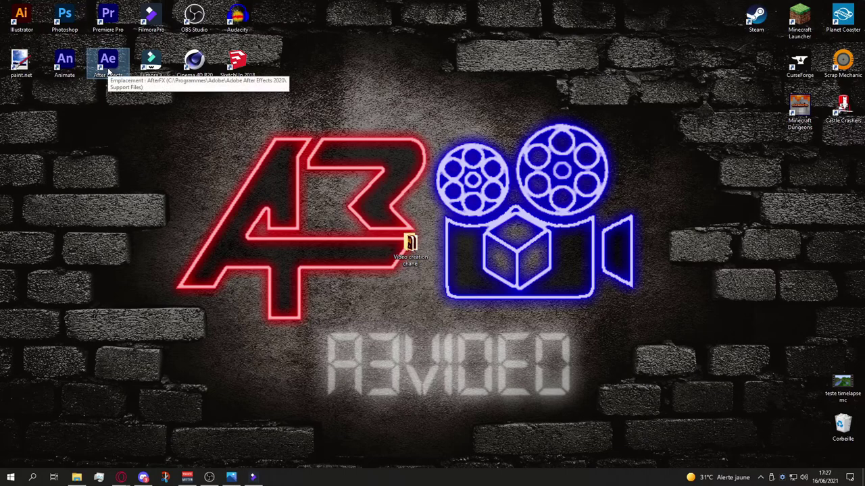
pyautogui.click(108, 19)
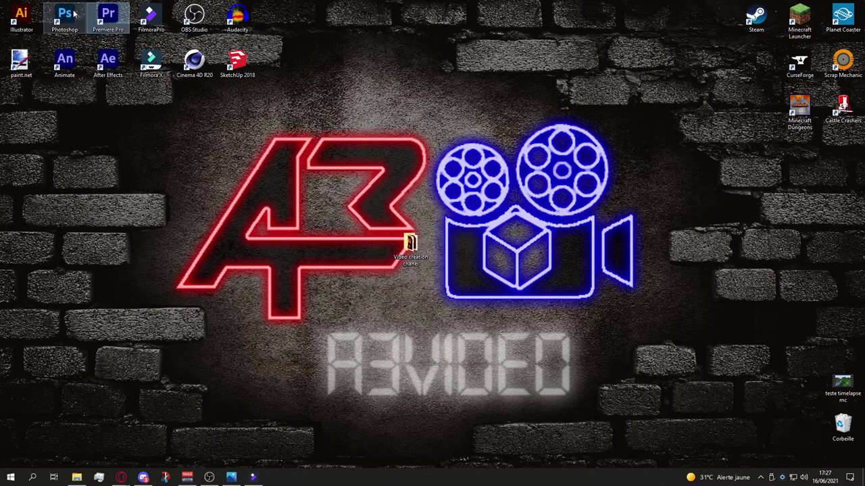
pyautogui.click(21, 17)
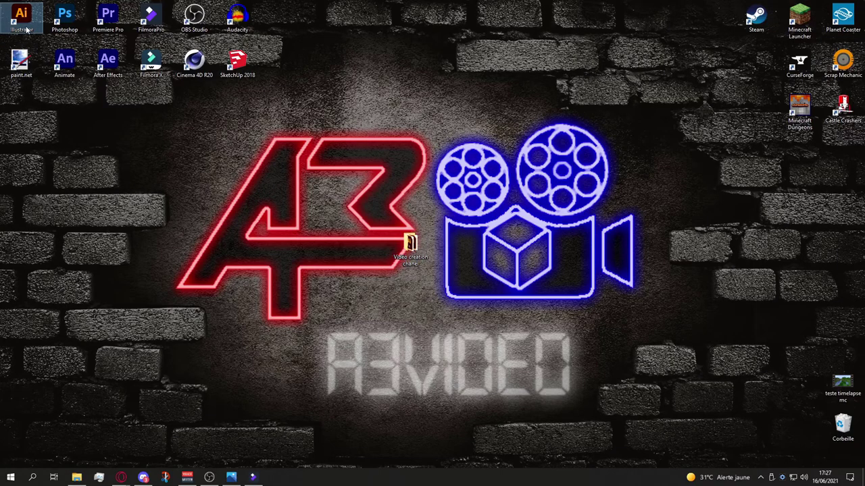
pyautogui.click(106, 68)
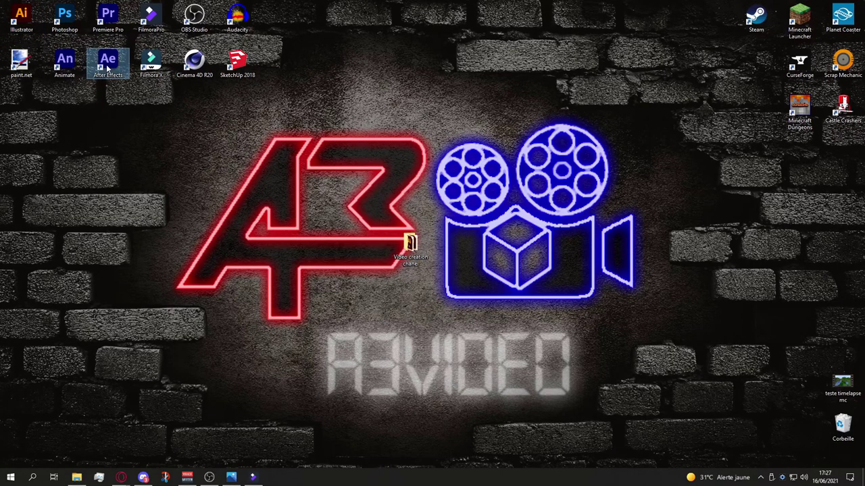
pyautogui.press('Up')
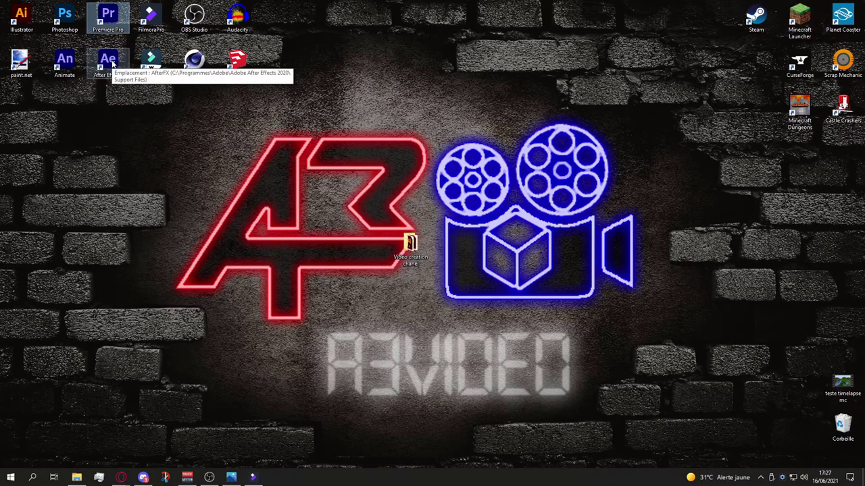
pyautogui.click(20, 11)
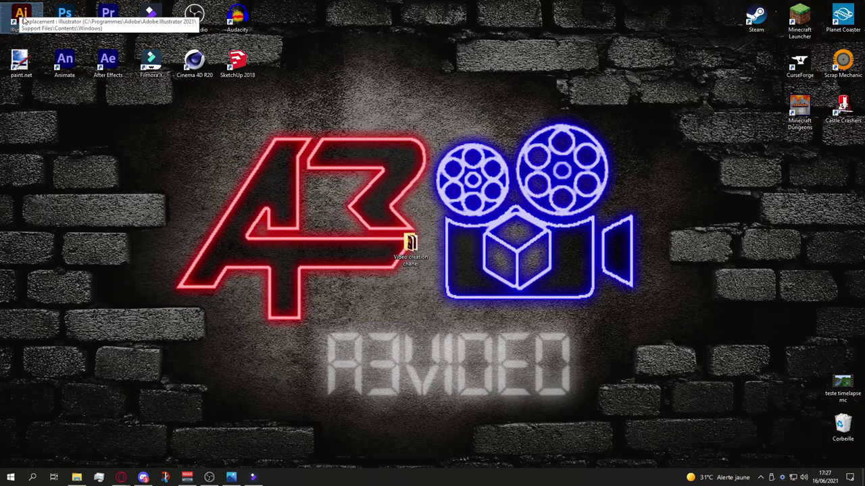
pyautogui.click(154, 17)
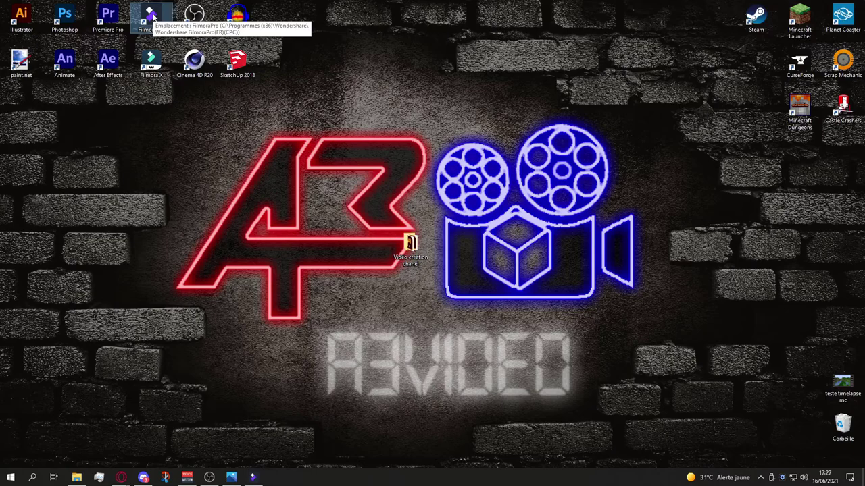
# Reopen FilmoraPro and play the laser-to-white transition, then replay it from the start
pyautogui.doubleClick(154, 17)
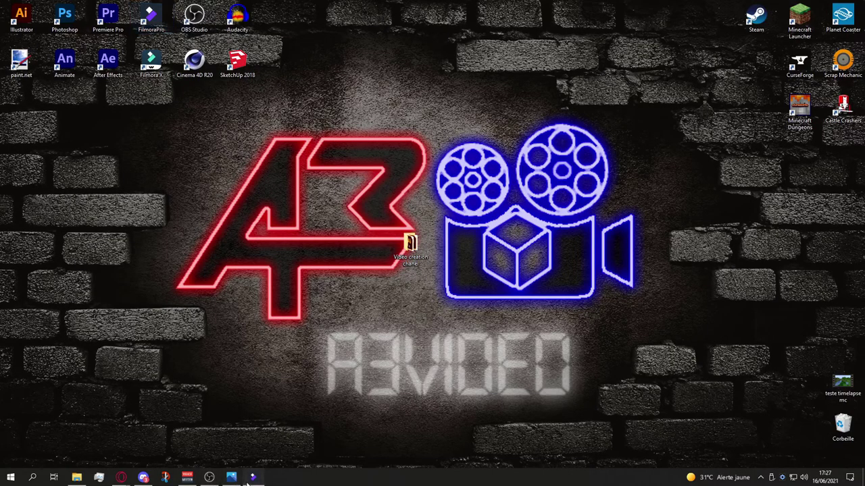
pyautogui.press('space')
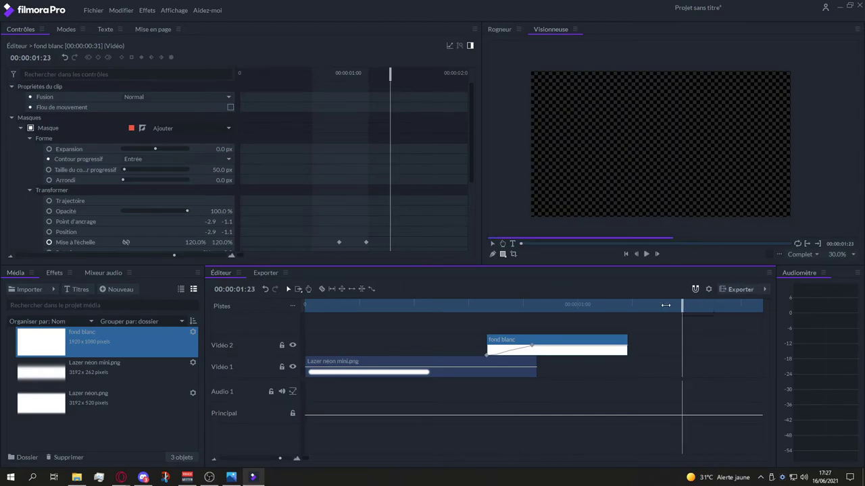
pyautogui.moveTo(680, 304); pyautogui.dragTo(307, 306)
pyautogui.press('space')
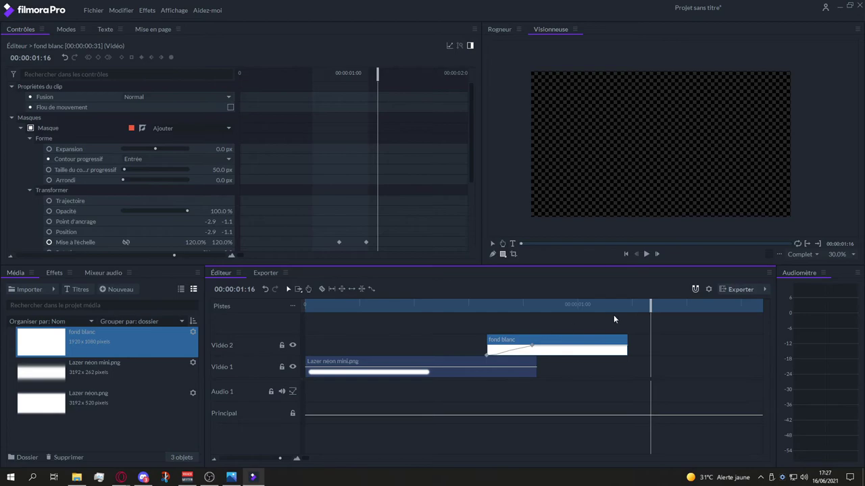
# Browse the export presets, discard a trial QuickTime preset, and select the transition user preset
pyautogui.click(269, 274)
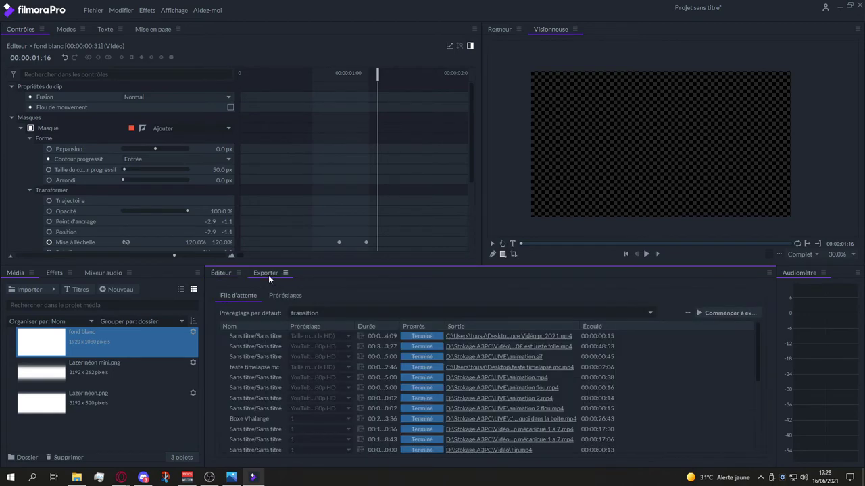
pyautogui.click(280, 296)
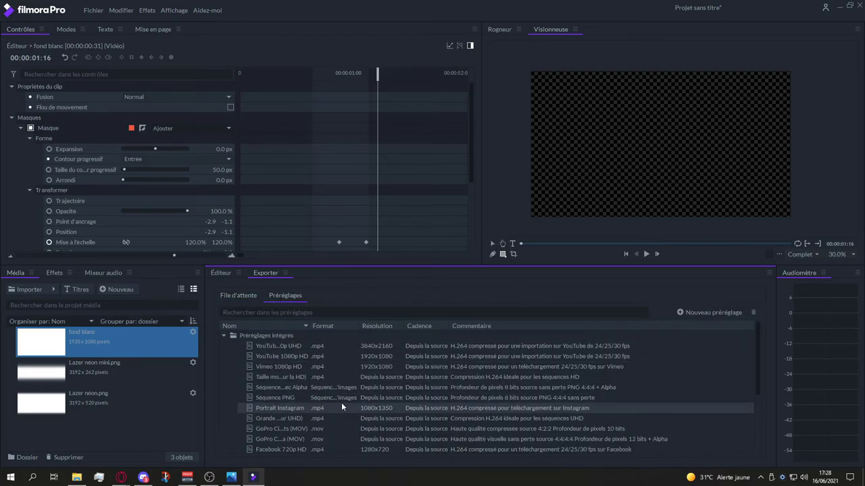
pyautogui.scroll(-5, 341, 402)
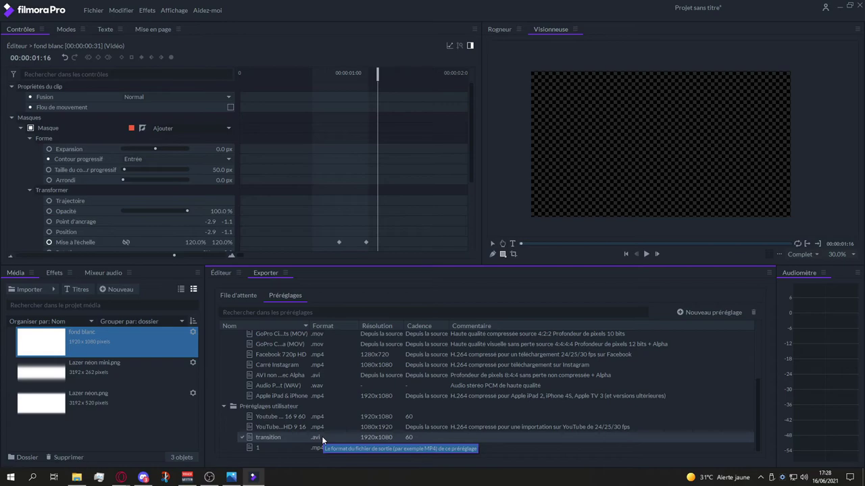
pyautogui.click(698, 312)
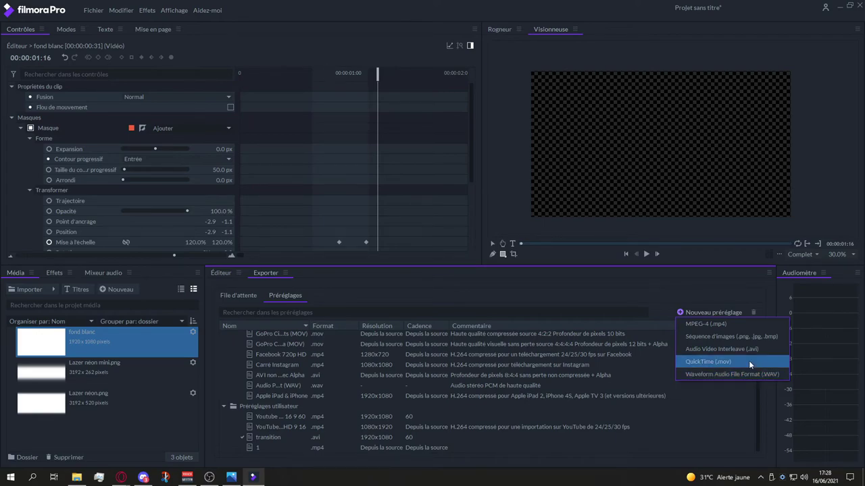
pyautogui.click(748, 362)
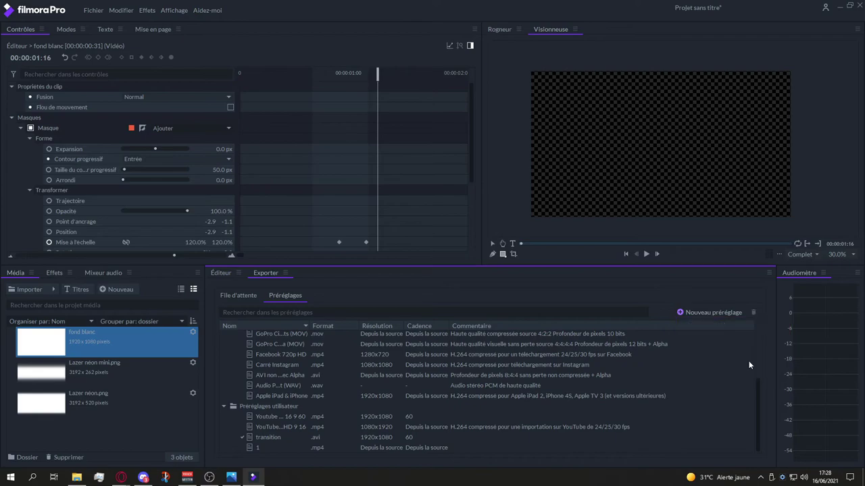
pyautogui.click(534, 96)
pyautogui.click(727, 311)
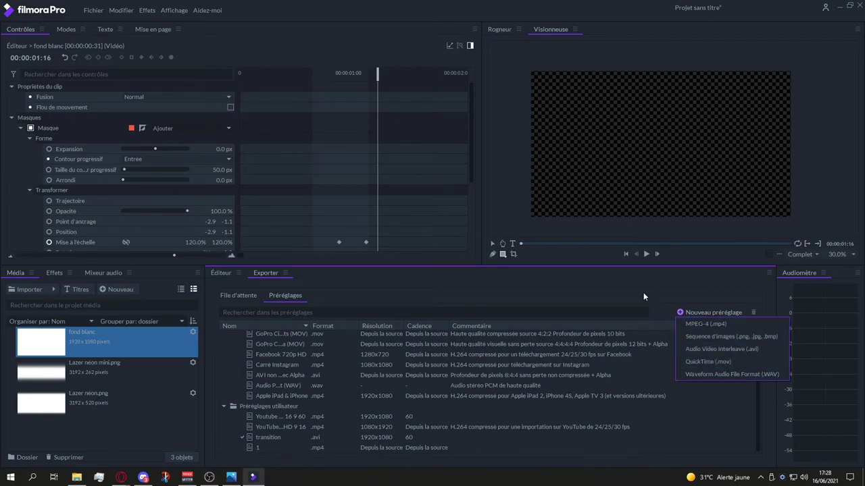
pyautogui.click(333, 439)
# Edit the transition preset to keep fixed 1920×1080 at 60 fps, save it, and return to the timeline
pyautogui.rightClick(334, 437)
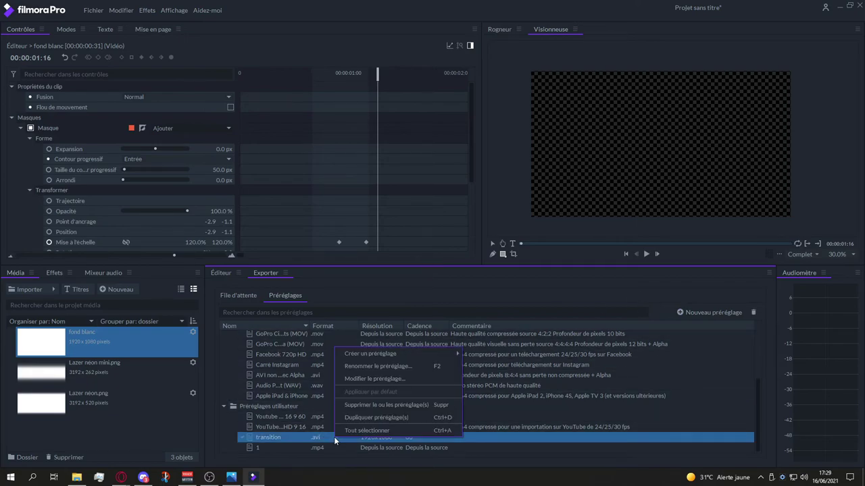
pyautogui.click(369, 375)
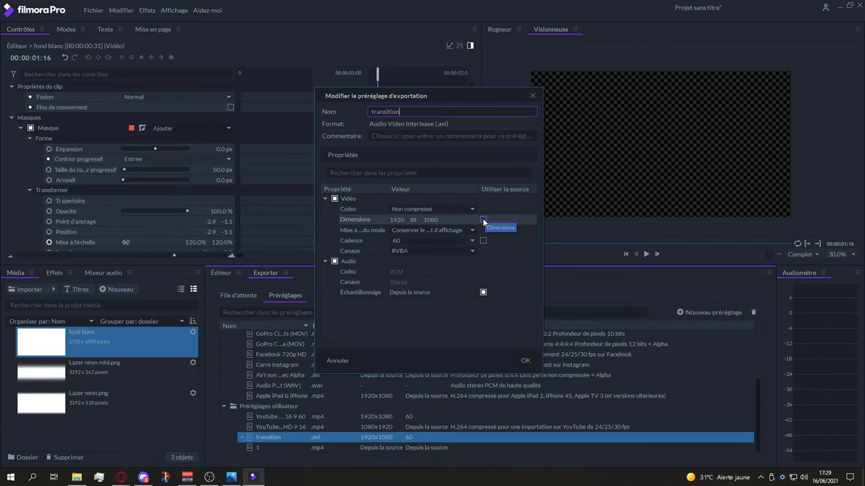
pyautogui.click(483, 220)
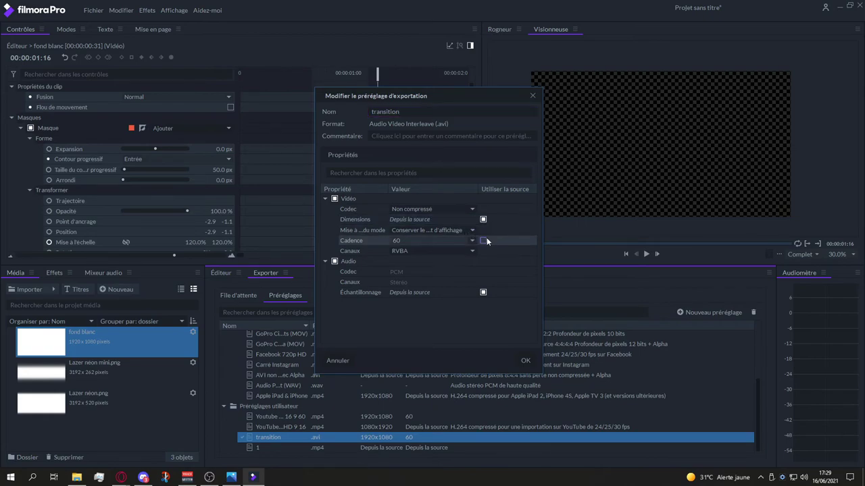
pyautogui.click(483, 240)
pyautogui.click(483, 241)
pyautogui.click(483, 220)
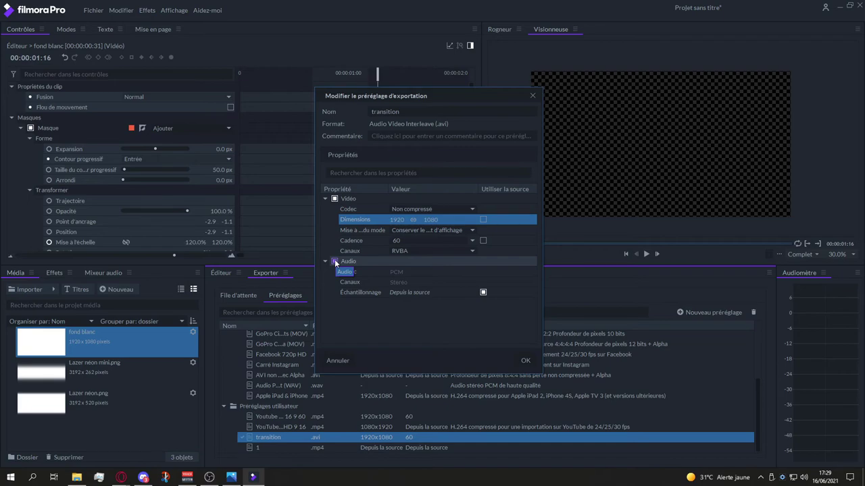
pyautogui.click(385, 311)
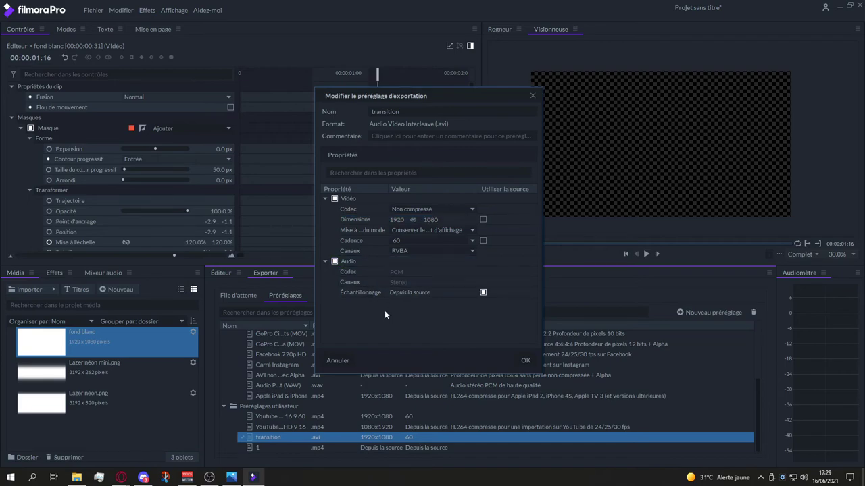
pyautogui.click(525, 360)
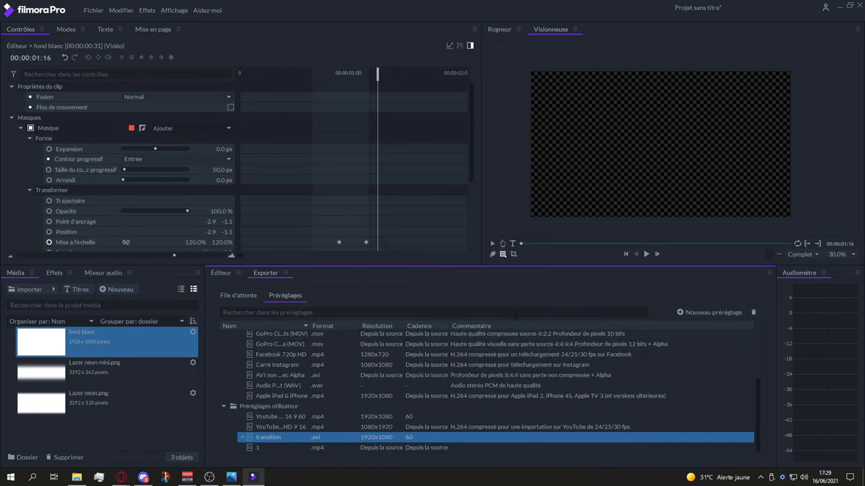
pyautogui.click(220, 273)
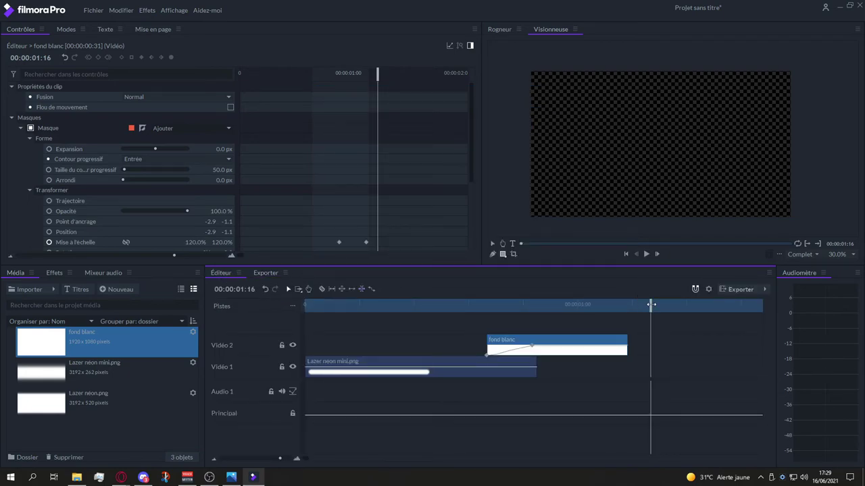
# Replay the transition preview from the timeline start several times, then bring back the export panel
pyautogui.moveTo(643, 304); pyautogui.dragTo(278, 313)
pyautogui.press('space')
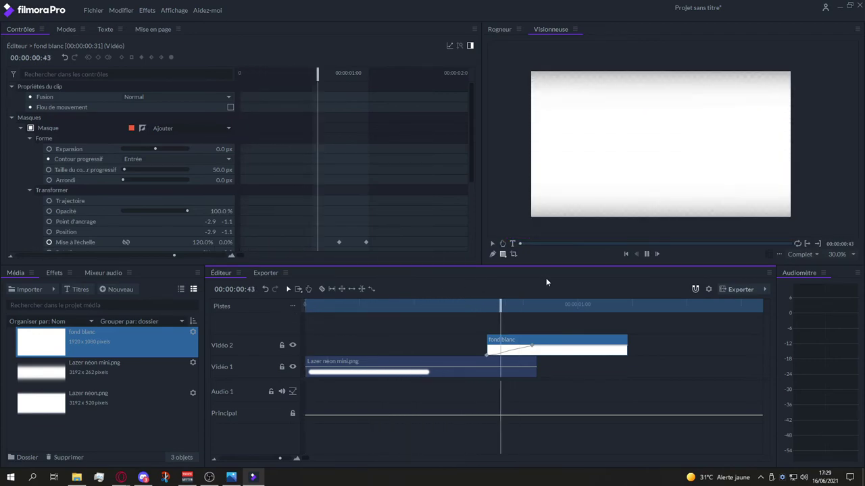
pyautogui.moveTo(623, 310); pyautogui.dragTo(293, 309)
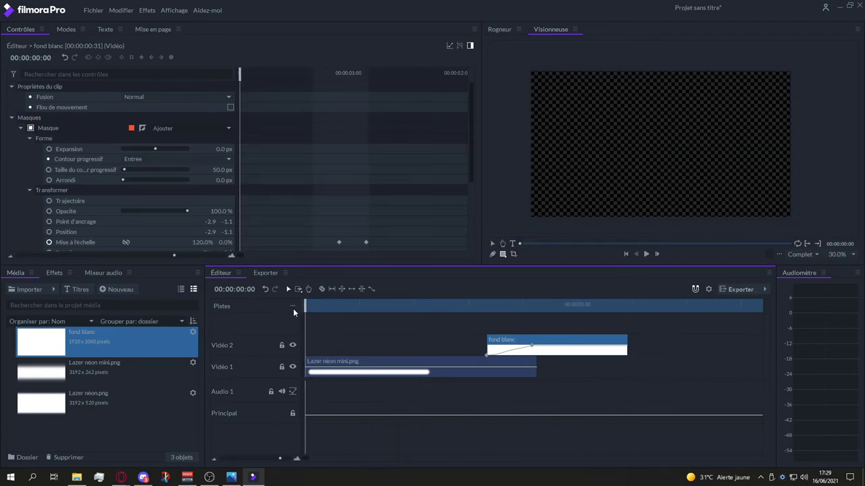
pyautogui.press('space')
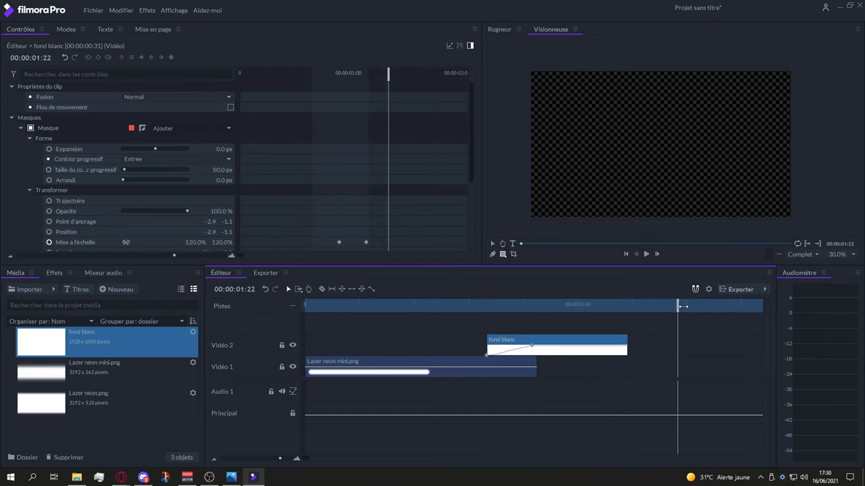
pyautogui.moveTo(678, 307); pyautogui.dragTo(242, 318)
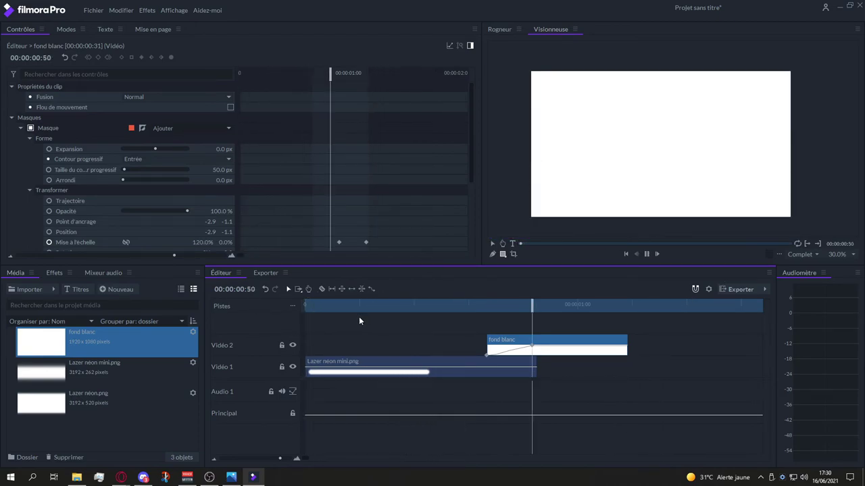
pyautogui.moveTo(706, 309); pyautogui.dragTo(278, 303)
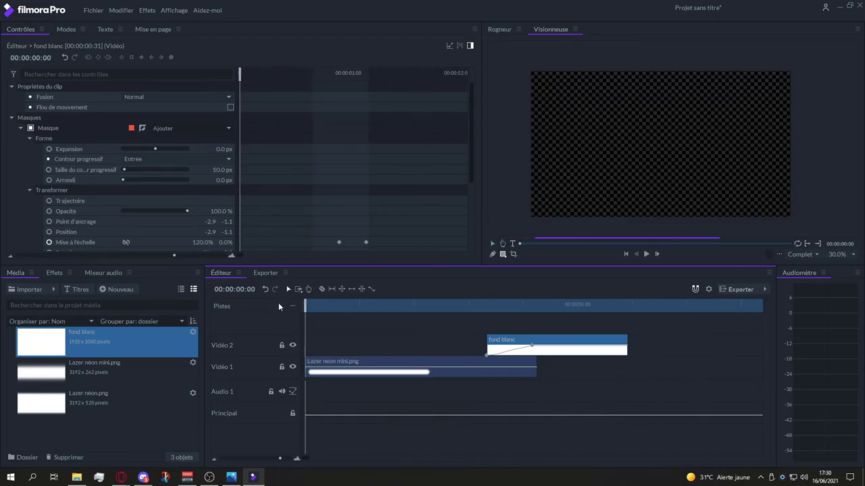
pyautogui.press('space')
pyautogui.press('space')
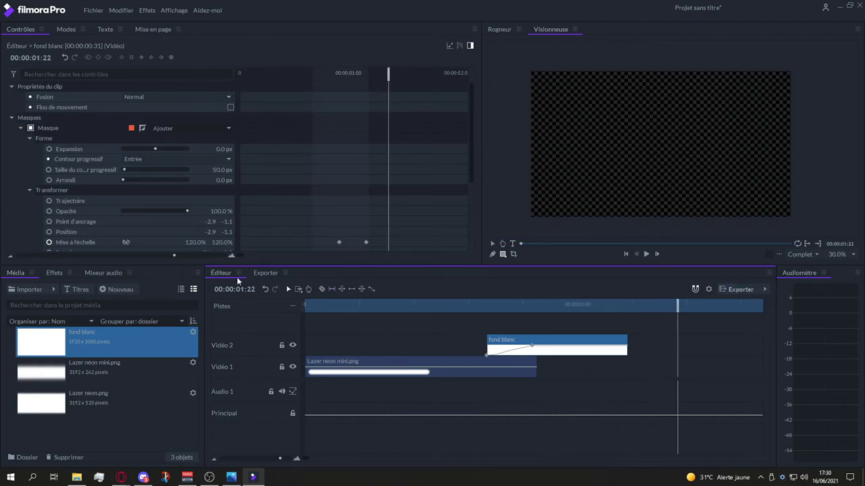
pyautogui.click(263, 274)
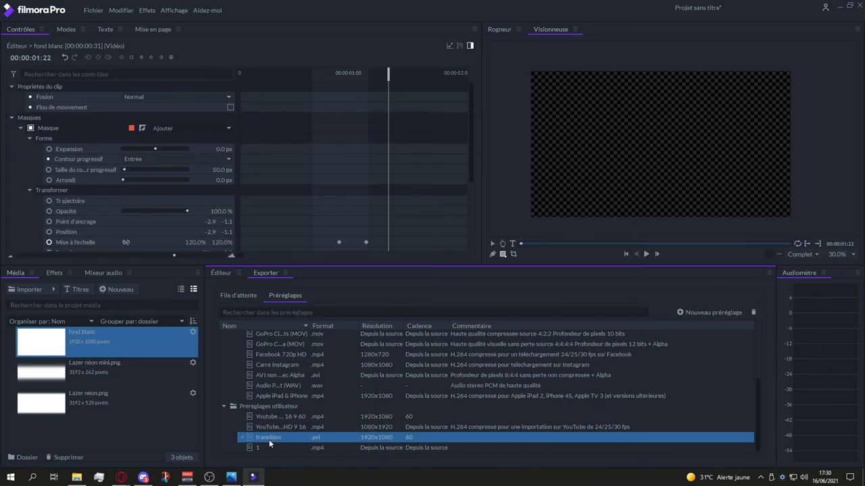
# Make transition the default export preset and start exporting the timeline
pyautogui.click(223, 273)
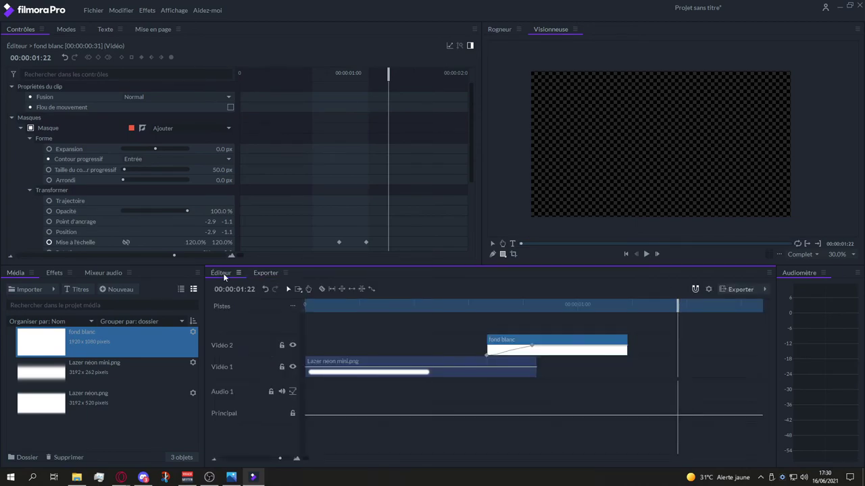
pyautogui.click(764, 290)
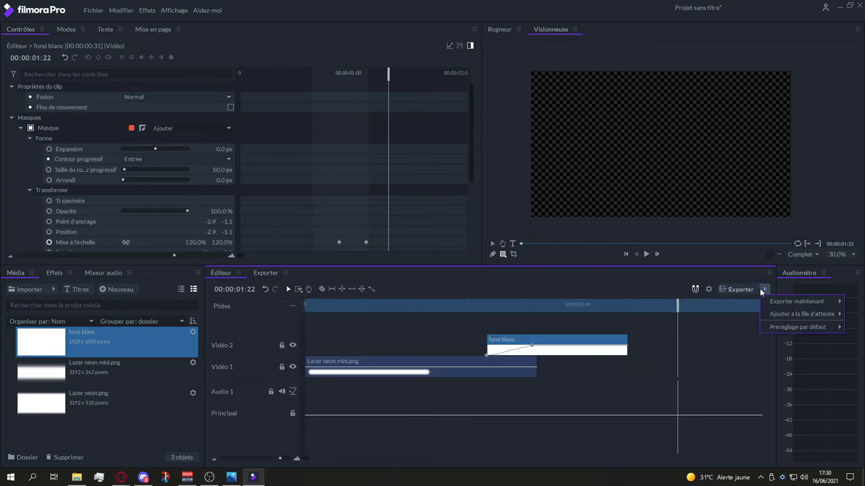
pyautogui.moveTo(796, 326)
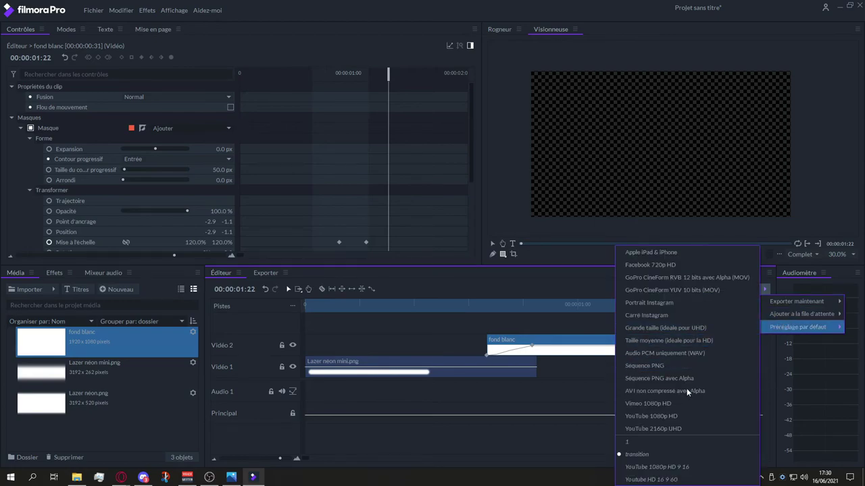
pyautogui.click(652, 457)
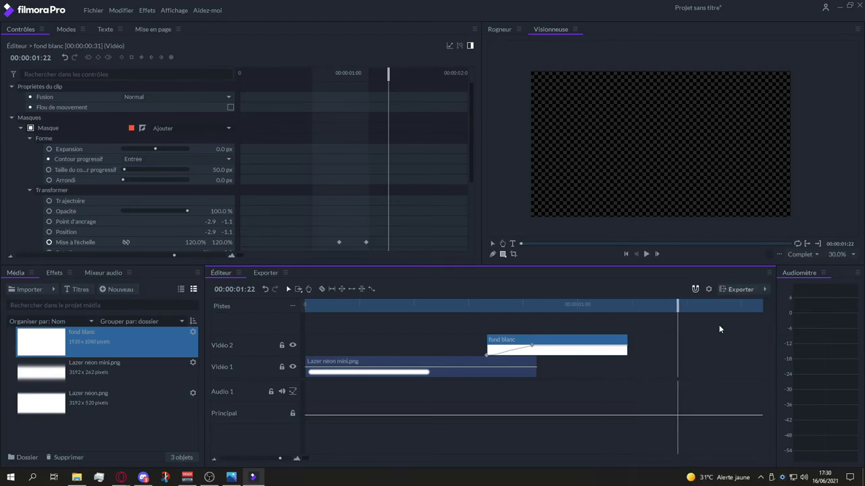
pyautogui.click(736, 288)
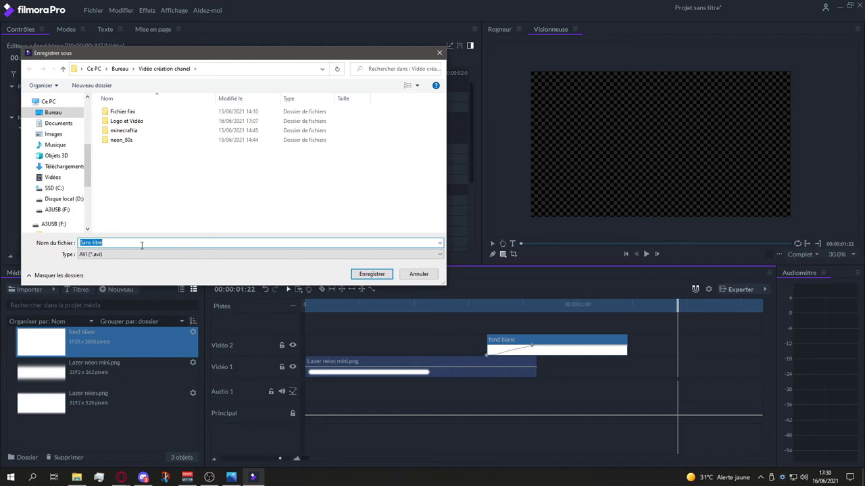
# Save the export as 'Trasition basic' AVI in the Logo et Vidéo folder
pyautogui.write('Te')
pyautogui.write('on ba')
pyautogui.write('si')
pyautogui.write('c')
pyautogui.click(119, 124)
pyautogui.doubleClick(119, 124)
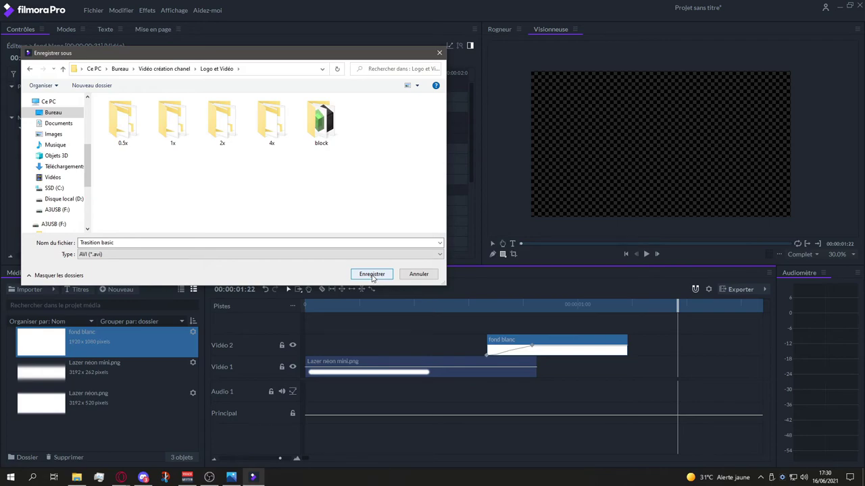
pyautogui.click(371, 275)
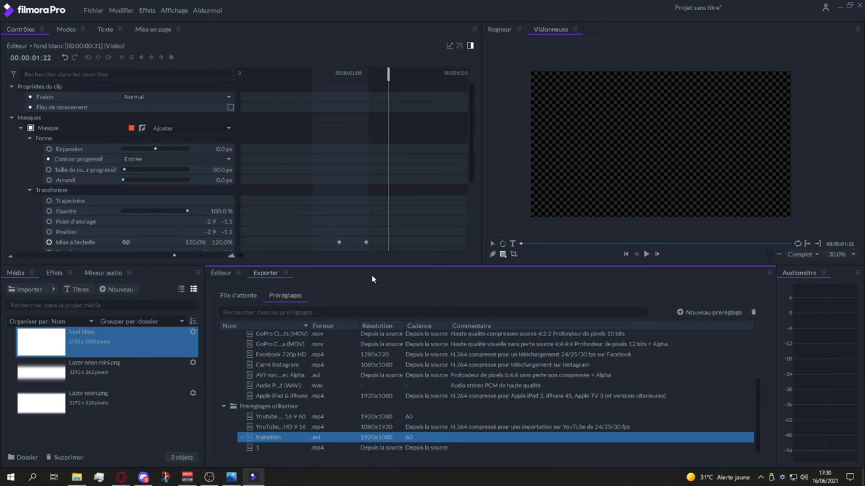
# Check the export queue to confirm the Trasition basic job has finished
pyautogui.click(220, 273)
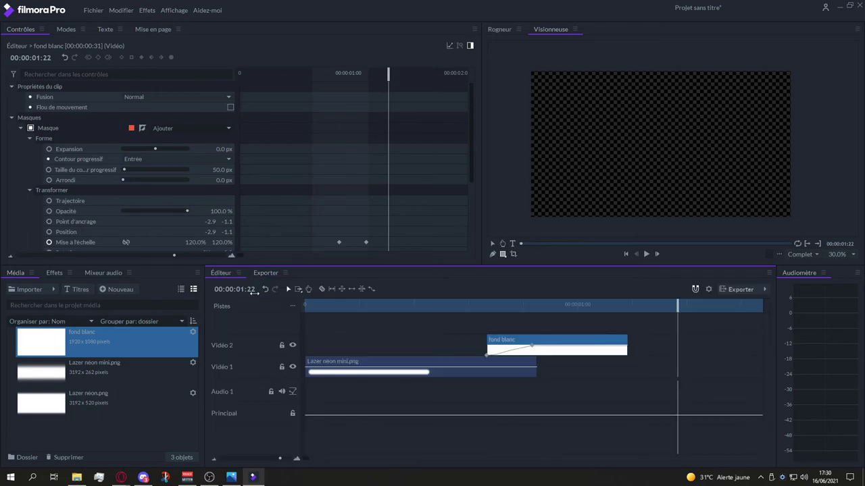
pyautogui.click(266, 273)
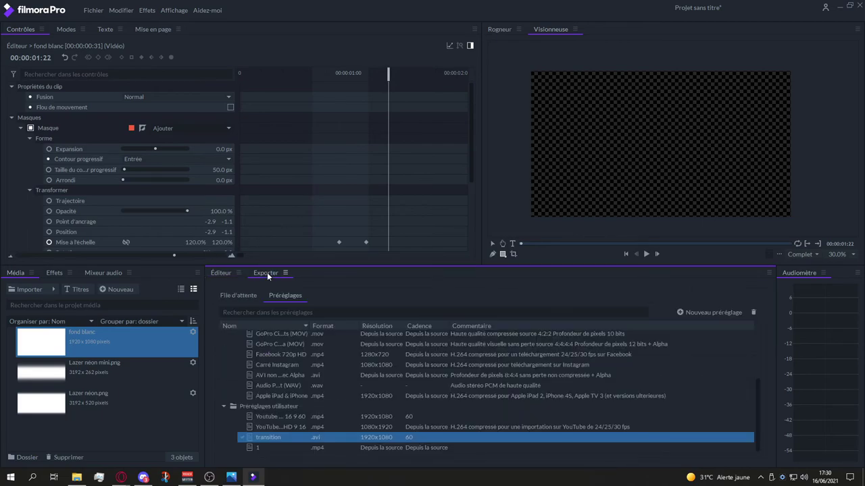
pyautogui.click(238, 294)
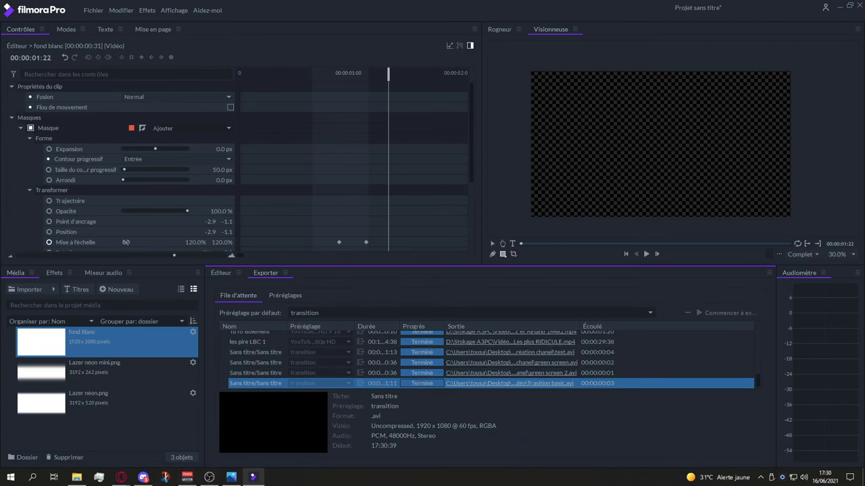
# In Explorer, go back to Logo et Vidéo and play the Trasition basic AVI
pyautogui.hotkey('alt', 'Tab')
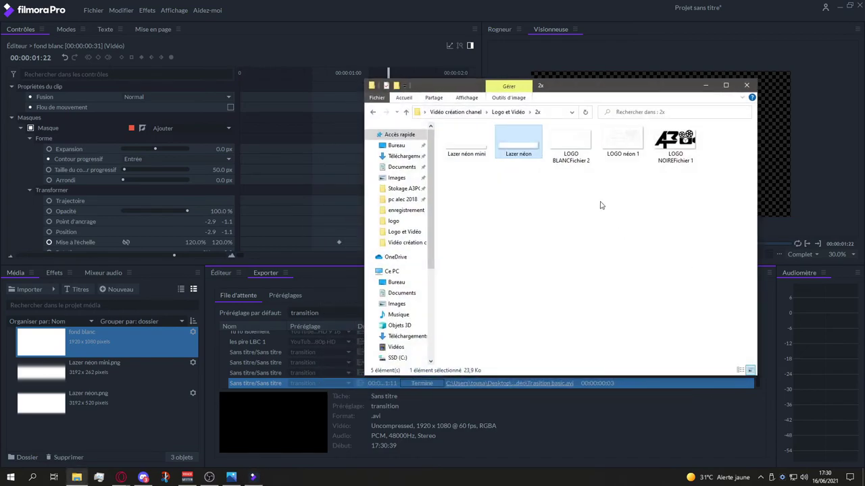
pyautogui.press('BackSpace')
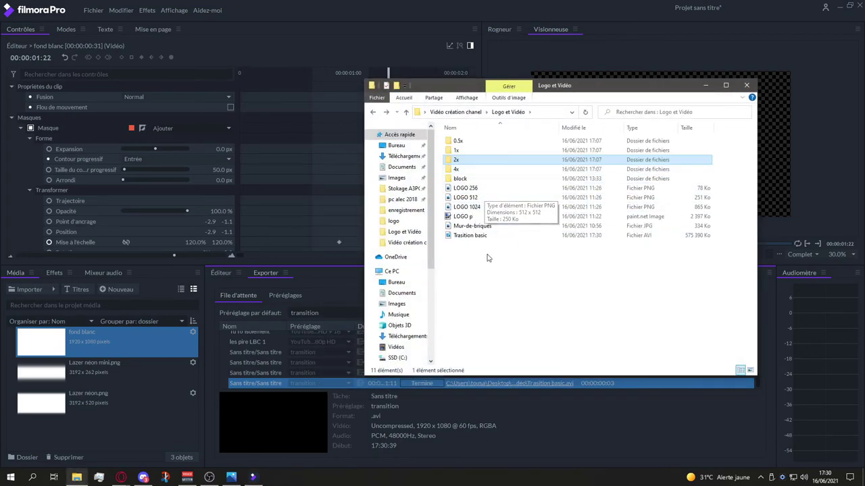
pyautogui.click(491, 245)
pyautogui.doubleClick(485, 235)
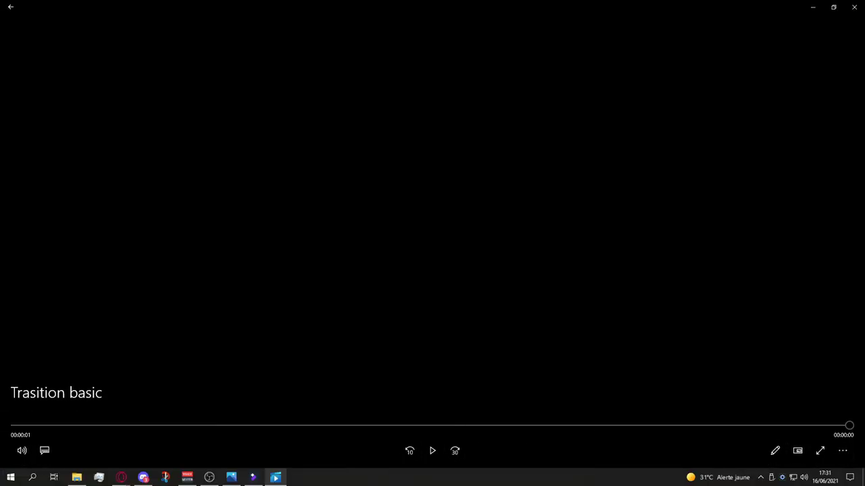
# Scrub the Trasition basic video from the white laser bar to the end, then close Films & TV
pyautogui.moveTo(528, 427)
pyautogui.mouseDown()
pyautogui.moveTo(181, 415)
pyautogui.moveTo(80, 423)
pyautogui.moveTo(363, 427)
pyautogui.mouseUp()
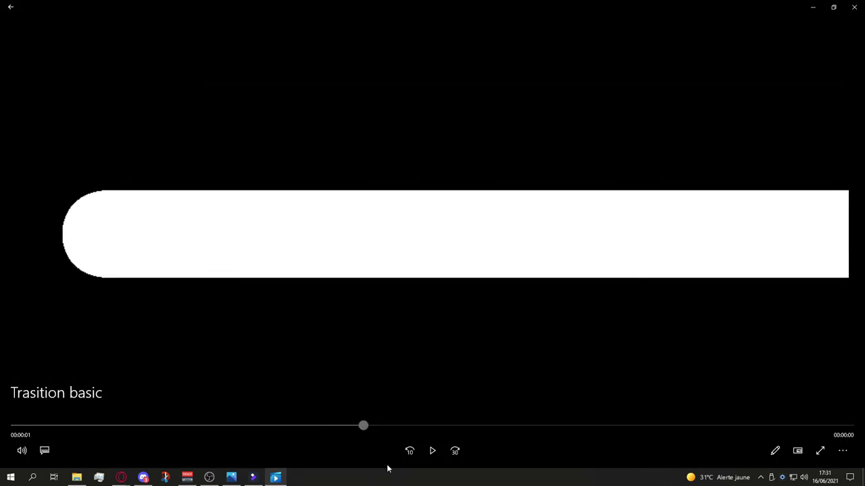
pyautogui.moveTo(747, 427)
pyautogui.mouseDown()
pyautogui.moveTo(849, 437)
pyautogui.moveTo(821, 426)
pyautogui.mouseUp()
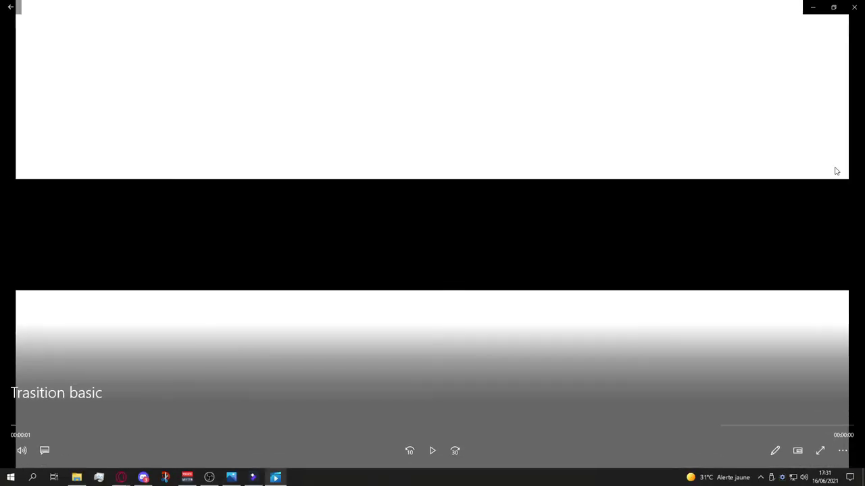
pyautogui.click(854, 7)
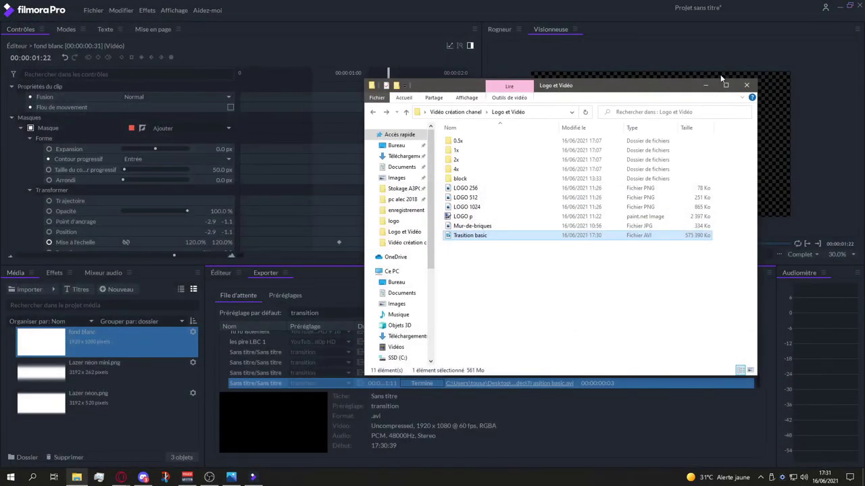
# Briefly open the recent test animation 3.2 project, then close FilmoraPro
pyautogui.click(837, 7)
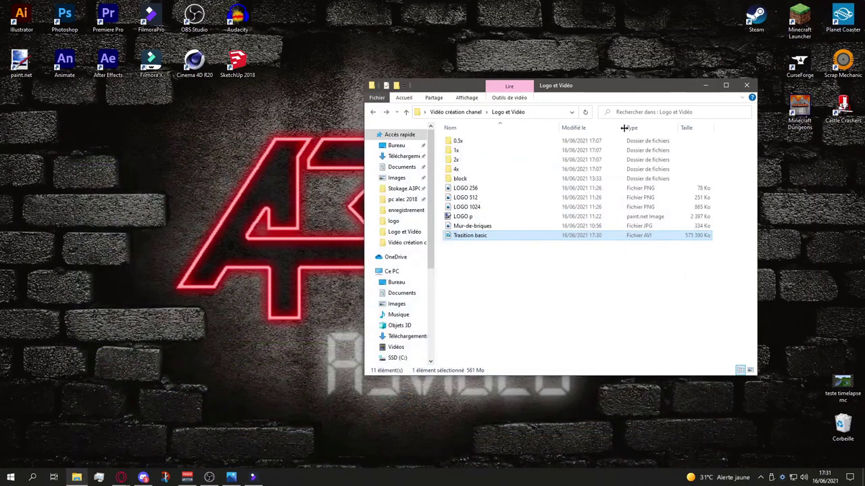
pyautogui.click(253, 477)
pyautogui.click(93, 11)
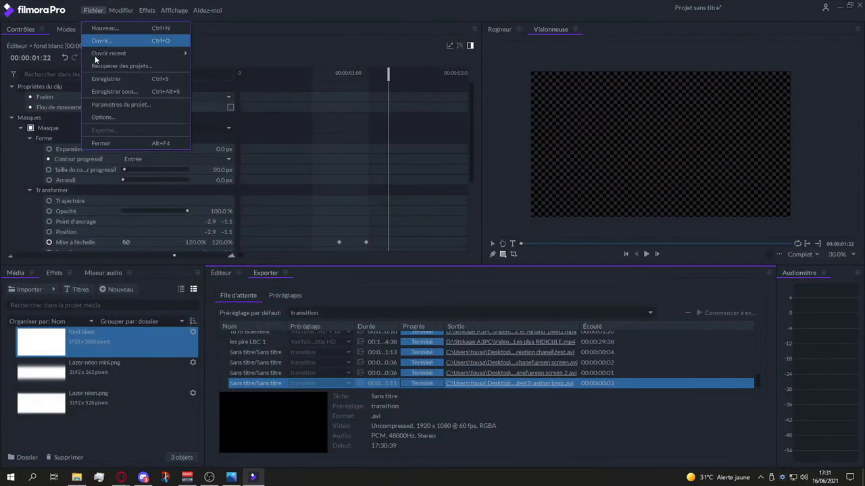
pyautogui.click(223, 54)
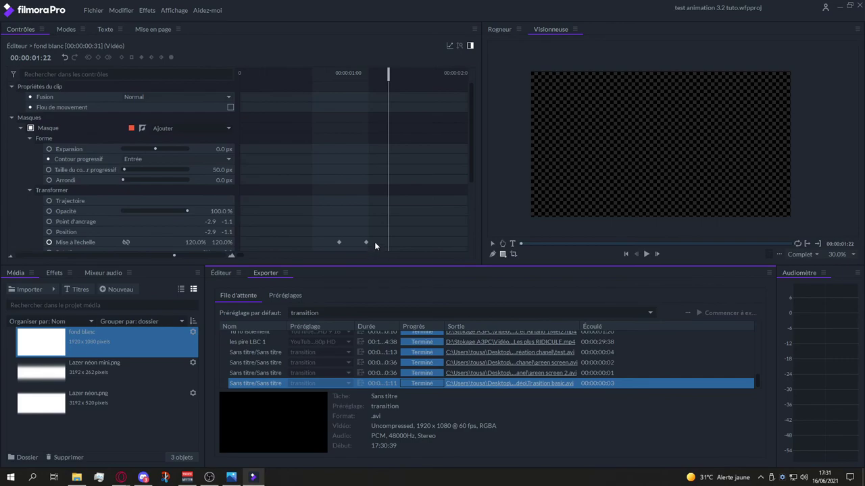
pyautogui.click(859, 6)
# Relaunch FilmoraPro, dismiss the recovered-projects and account dialogs, and create a new project
pyautogui.doubleClick(150, 17)
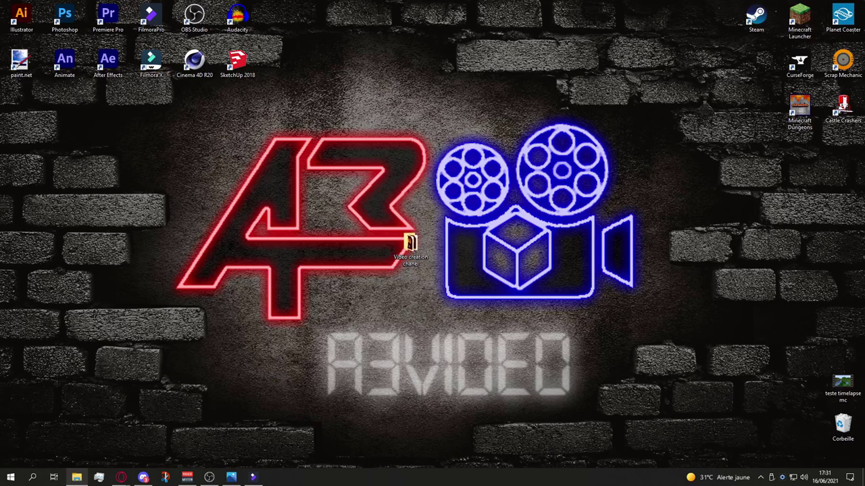
pyautogui.moveTo(843, 384); pyautogui.dragTo(843, 424)
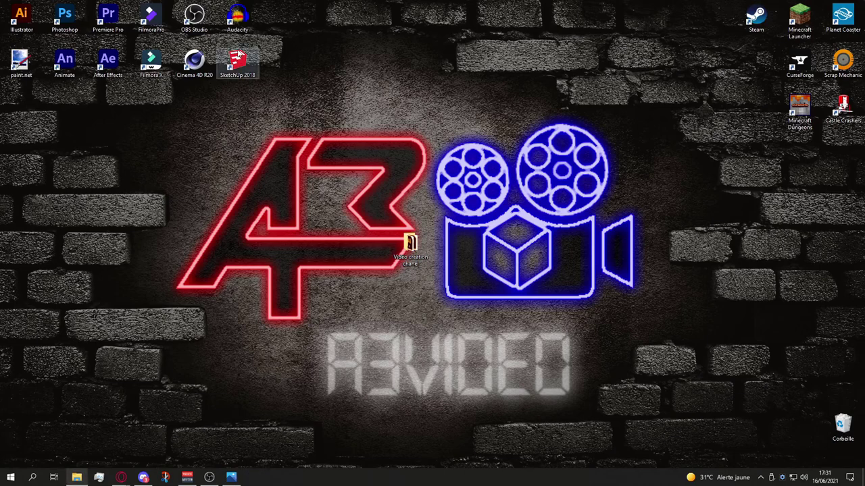
pyautogui.doubleClick(152, 21)
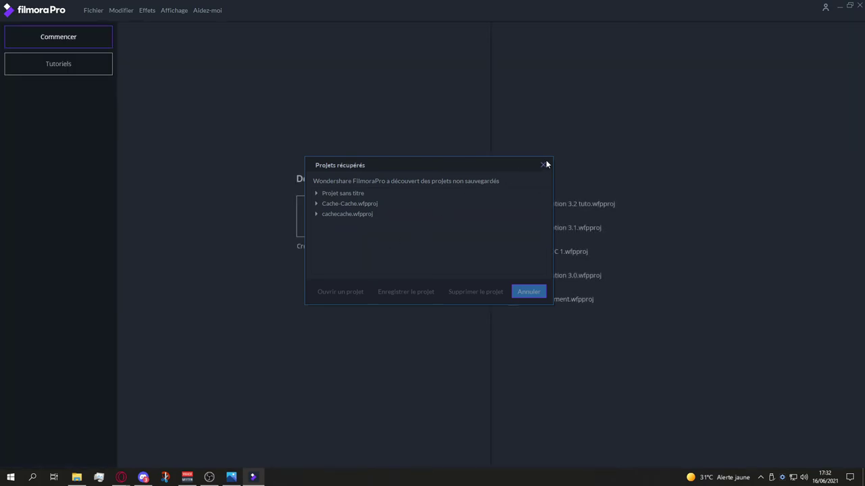
pyautogui.click(544, 165)
pyautogui.click(825, 8)
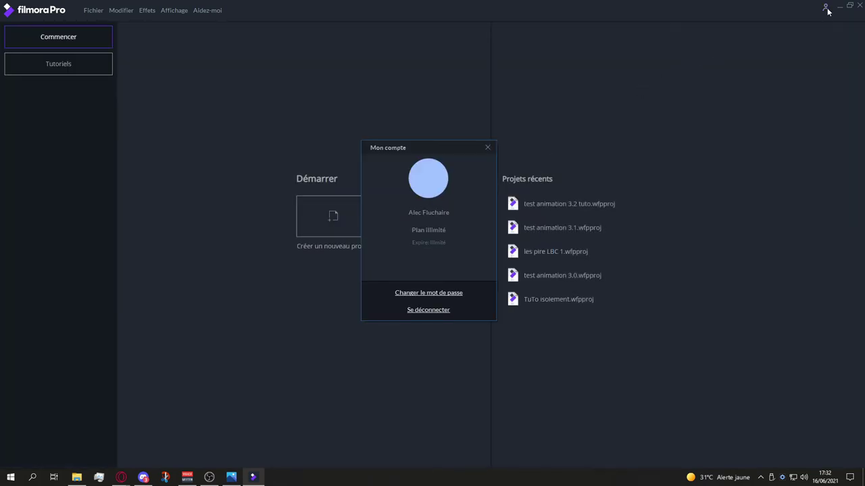
pyautogui.click(489, 146)
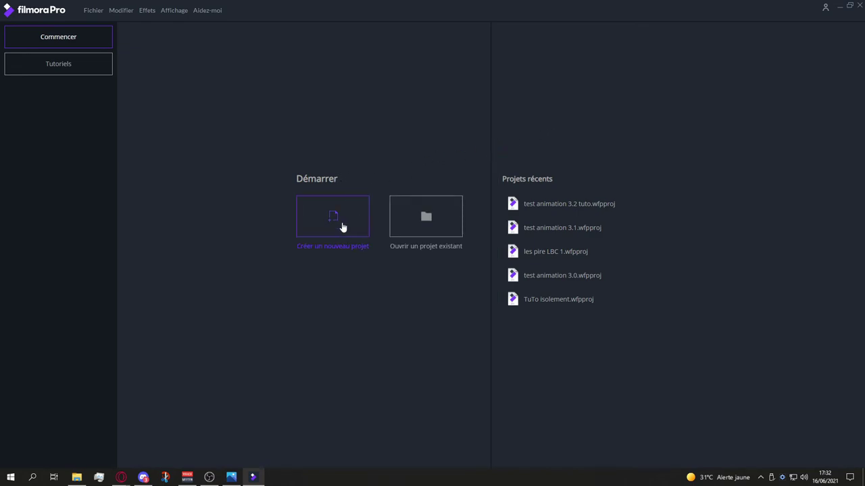
pyautogui.click(342, 227)
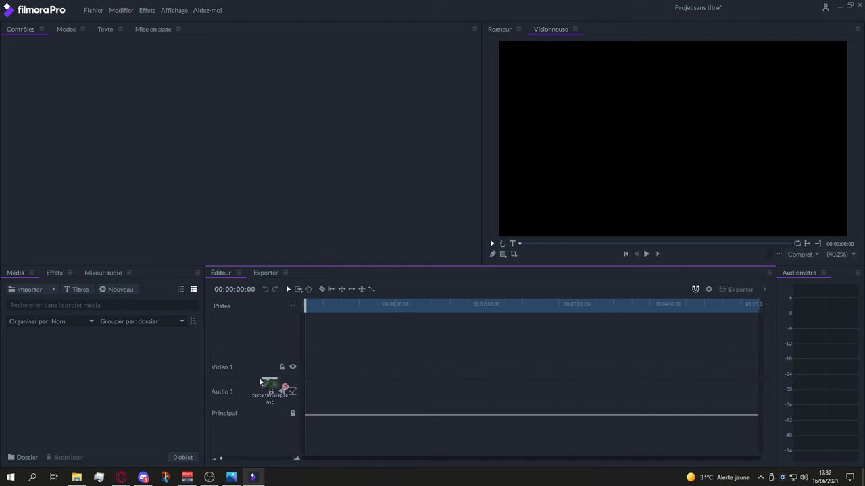
# Import 'teste timelapse mc.mp4', place it on the timeline, and scrub to the cut point
pyautogui.moveTo(259, 382); pyautogui.dragTo(135, 389)
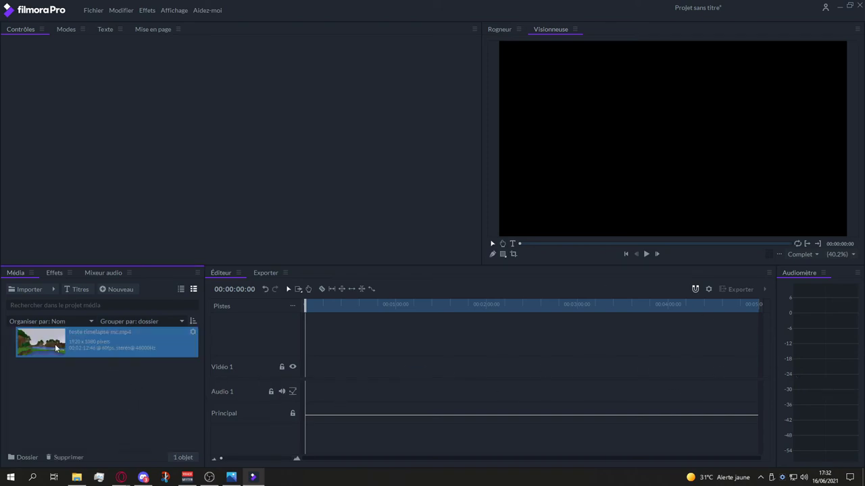
pyautogui.moveTo(57, 348); pyautogui.dragTo(306, 367)
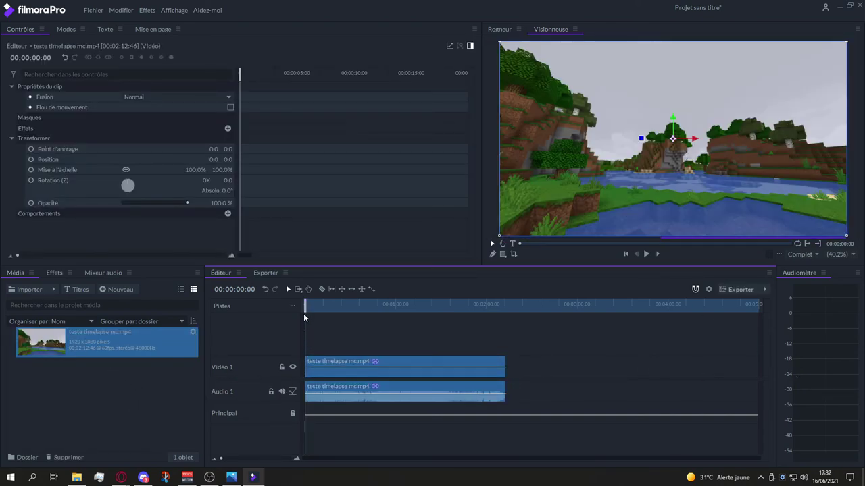
pyautogui.moveTo(305, 305); pyautogui.dragTo(346, 310)
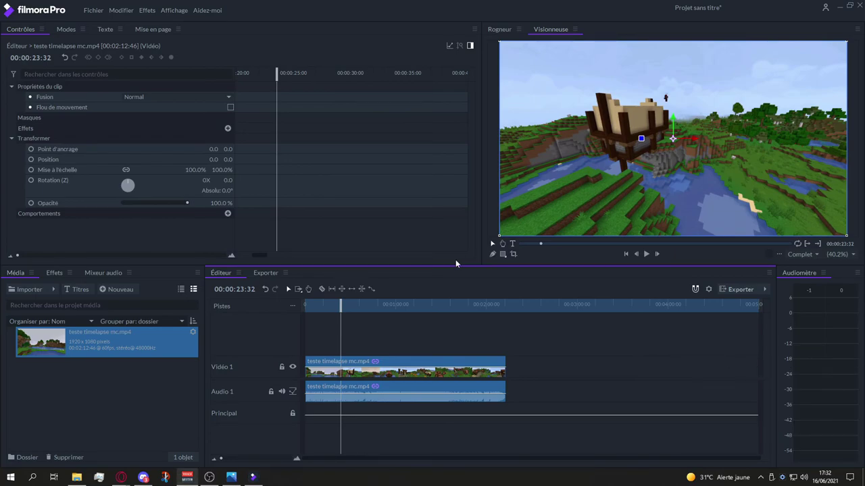
pyautogui.moveTo(340, 305)
pyautogui.mouseDown()
pyautogui.moveTo(327, 305)
pyautogui.moveTo(348, 308)
pyautogui.mouseUp()
pyautogui.moveTo(389, 311)
pyautogui.mouseDown()
pyautogui.moveTo(429, 338)
pyautogui.moveTo(384, 340)
pyautogui.moveTo(385, 324)
pyautogui.moveTo(378, 329)
pyautogui.mouseUp()
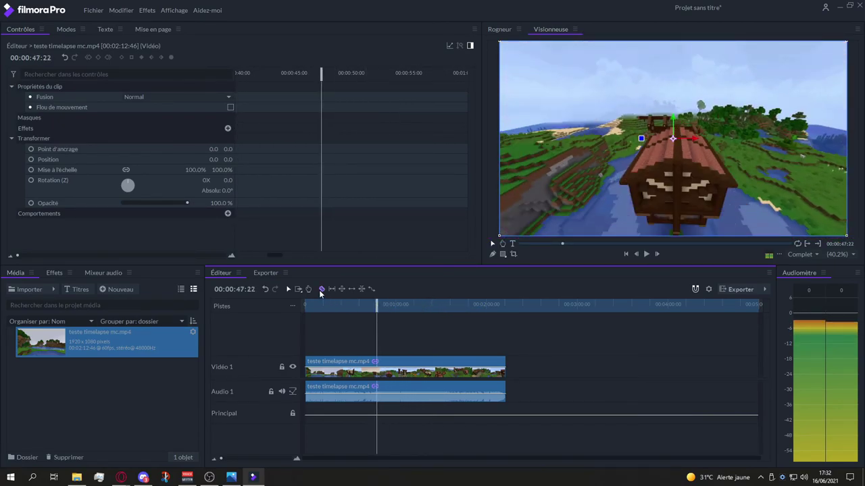
# Cut the clip, delete the short section, and slide the later clip left to close the gap
pyautogui.click(384, 366)
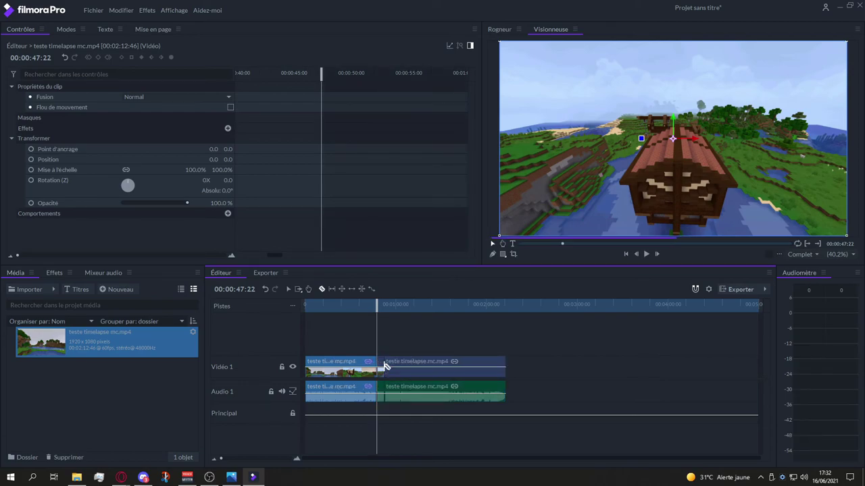
pyautogui.click(287, 289)
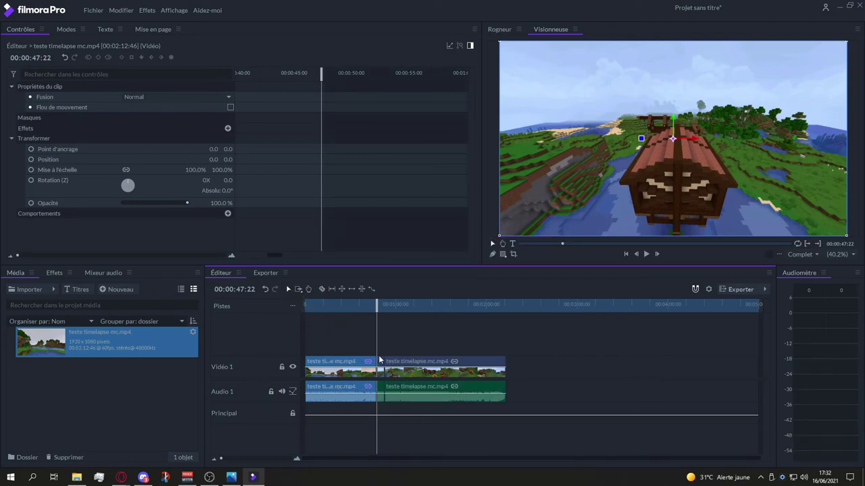
pyautogui.click(380, 361)
pyautogui.press('Delete')
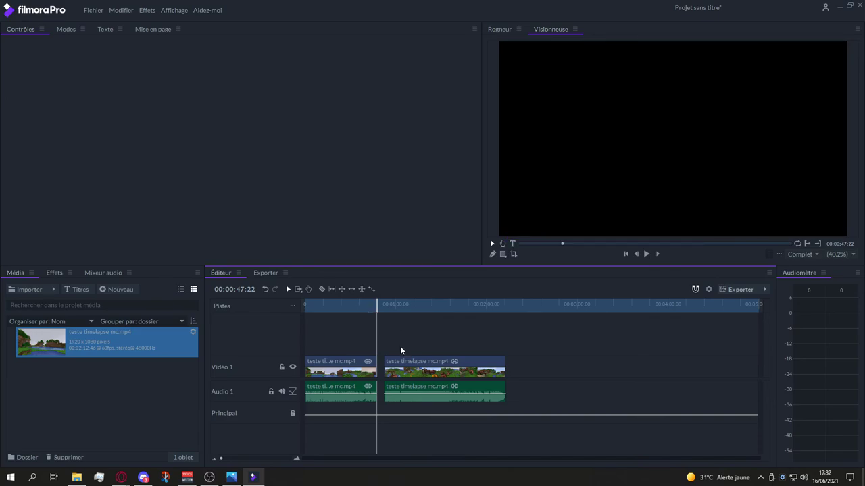
pyautogui.moveTo(401, 358); pyautogui.dragTo(393, 358)
# Play back the join between the two timelapse clips from just before it
pyautogui.click(373, 305)
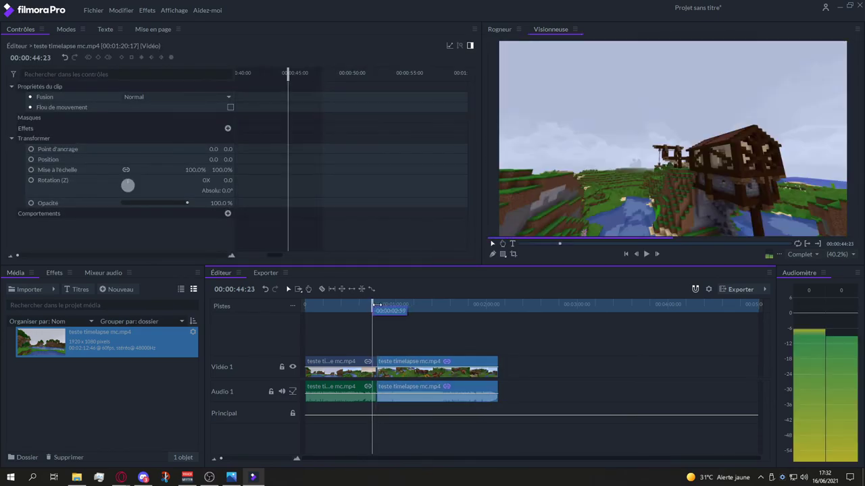
pyautogui.moveTo(377, 305); pyautogui.dragTo(368, 306)
pyautogui.press('space')
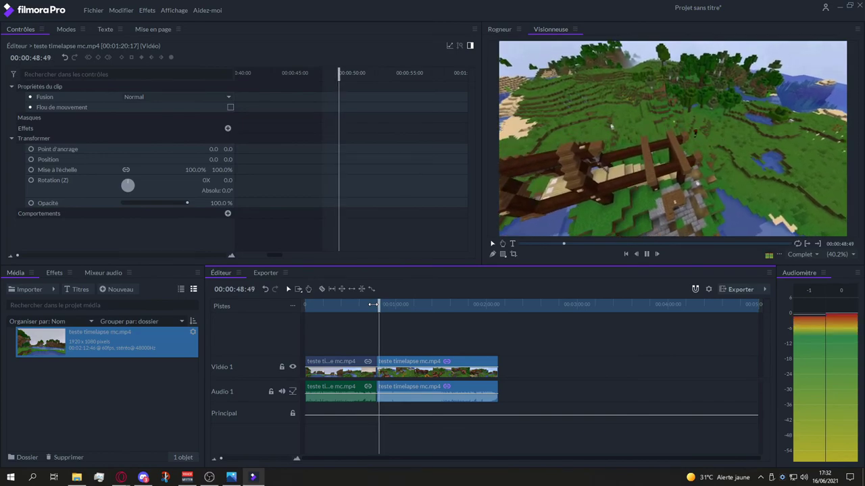
pyautogui.press('space')
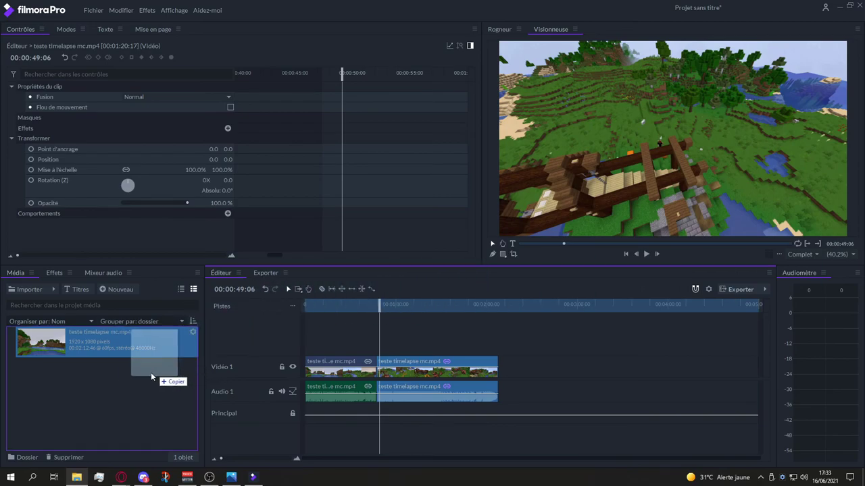
# Import 'Trasition basic.avi' and position it on Video 2 over the cut
pyautogui.moveTo(543, 299); pyautogui.dragTo(144, 375)
pyautogui.moveTo(39, 368); pyautogui.dragTo(377, 340)
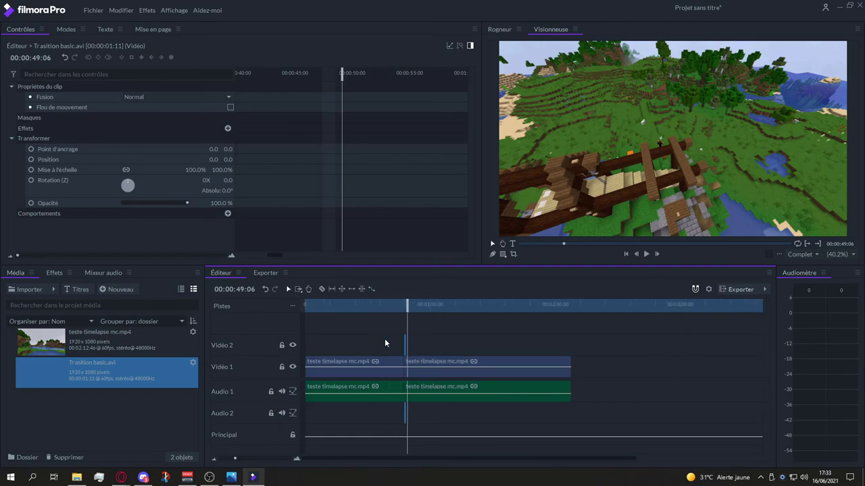
pyautogui.scroll(3, 385, 338)
pyautogui.moveTo(434, 344); pyautogui.dragTo(360, 351)
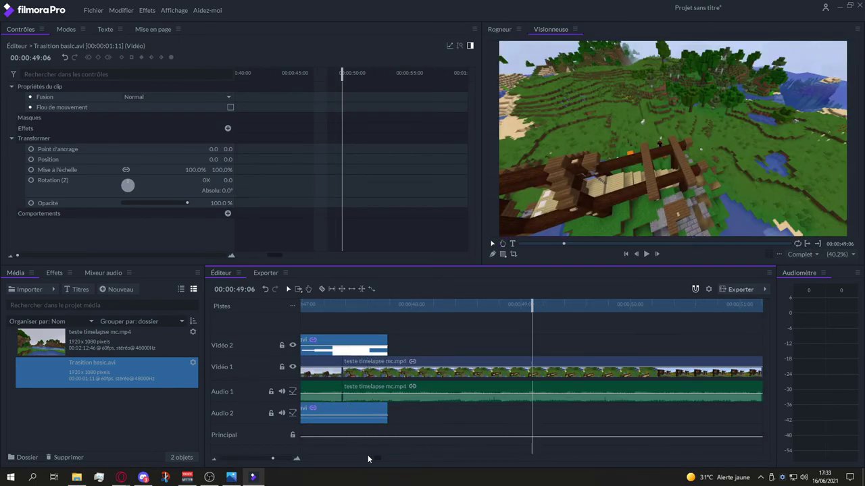
pyautogui.moveTo(376, 458); pyautogui.dragTo(375, 459)
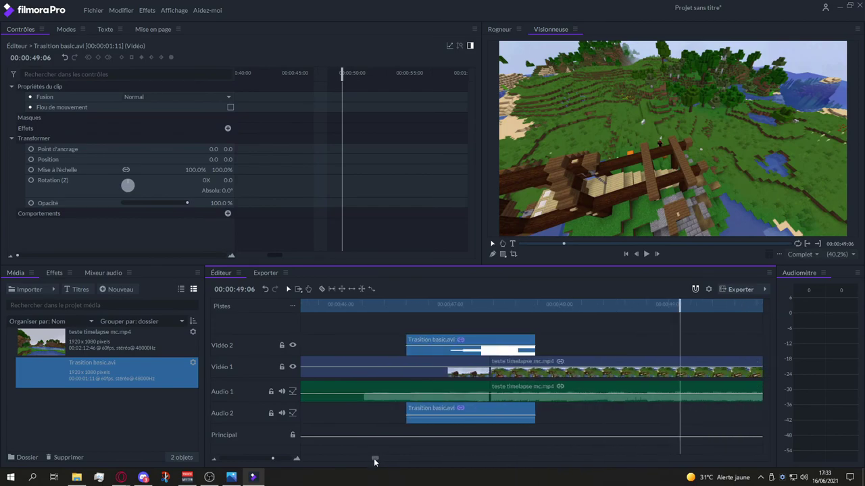
# Scrub through frames around the cut, then play the transition once
pyautogui.click(493, 308)
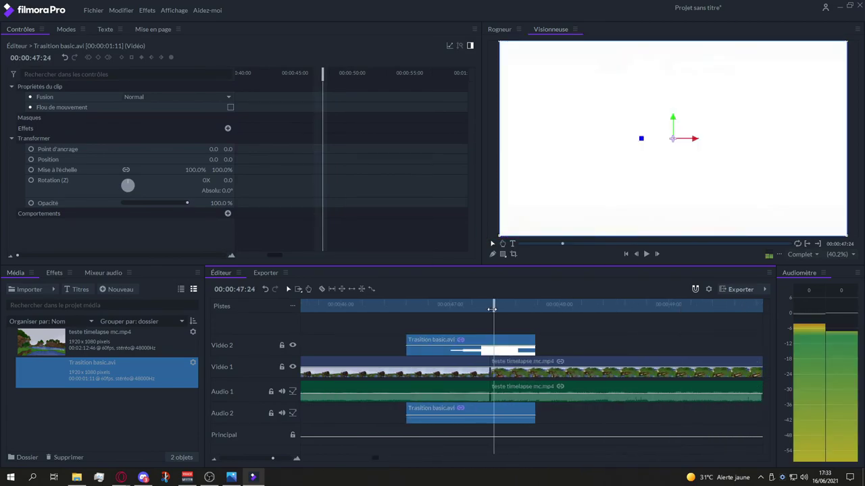
pyautogui.moveTo(499, 305)
pyautogui.mouseDown()
pyautogui.moveTo(479, 309)
pyautogui.moveTo(500, 315)
pyautogui.mouseUp()
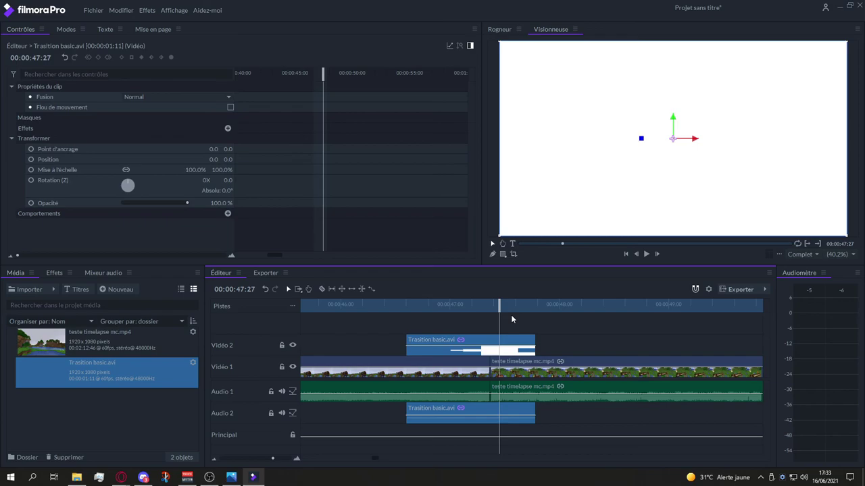
pyautogui.moveTo(500, 306)
pyautogui.mouseDown()
pyautogui.moveTo(489, 307)
pyautogui.moveTo(531, 312)
pyautogui.mouseUp()
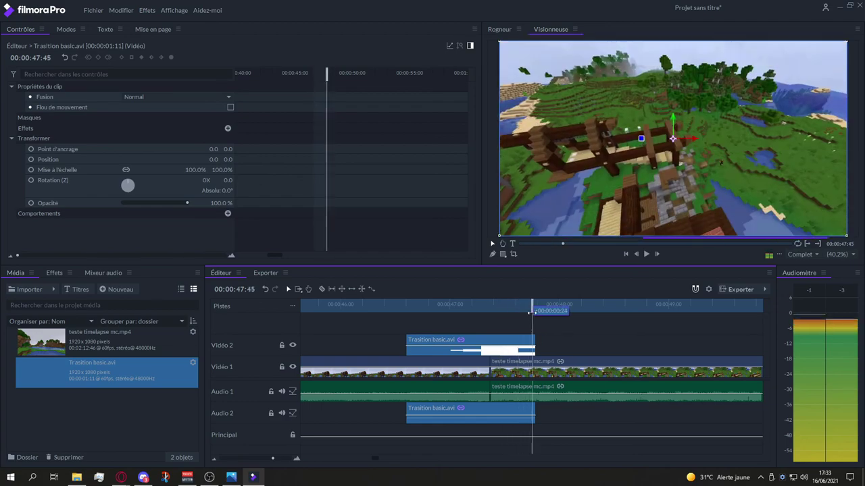
pyautogui.moveTo(531, 312); pyautogui.dragTo(386, 307)
pyautogui.press('space')
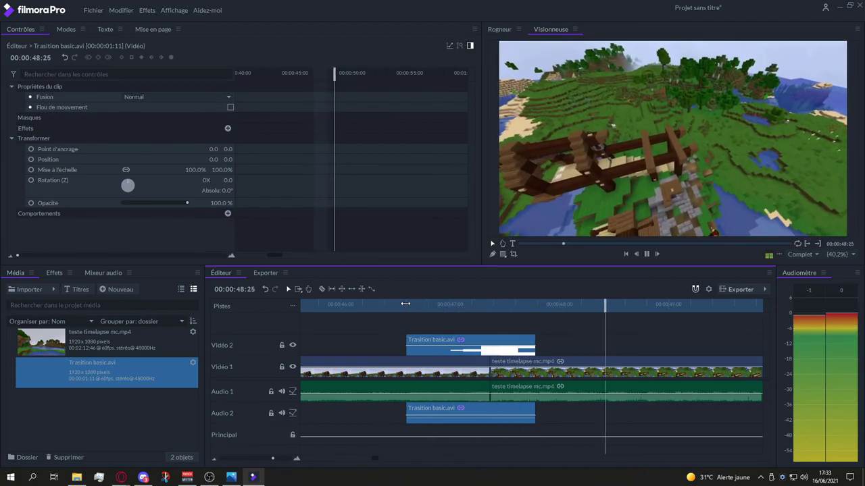
pyautogui.press('space')
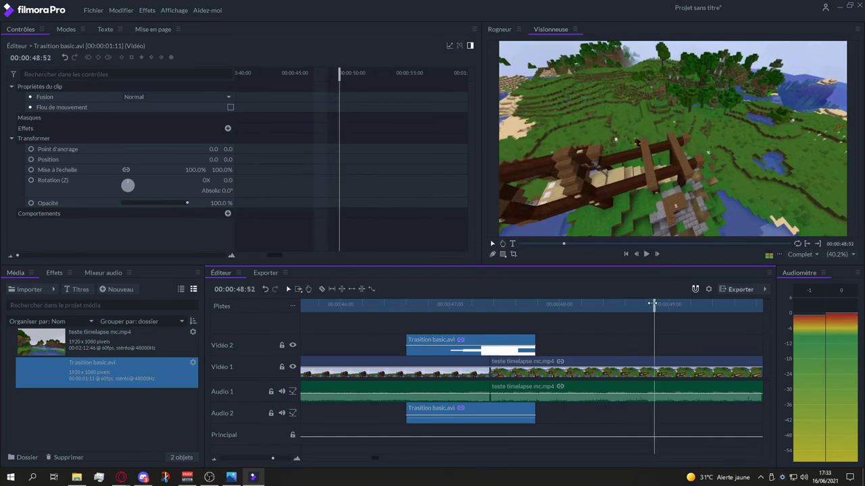
# Replay the transition over the cut several times to check it
pyautogui.moveTo(652, 304); pyautogui.dragTo(397, 307)
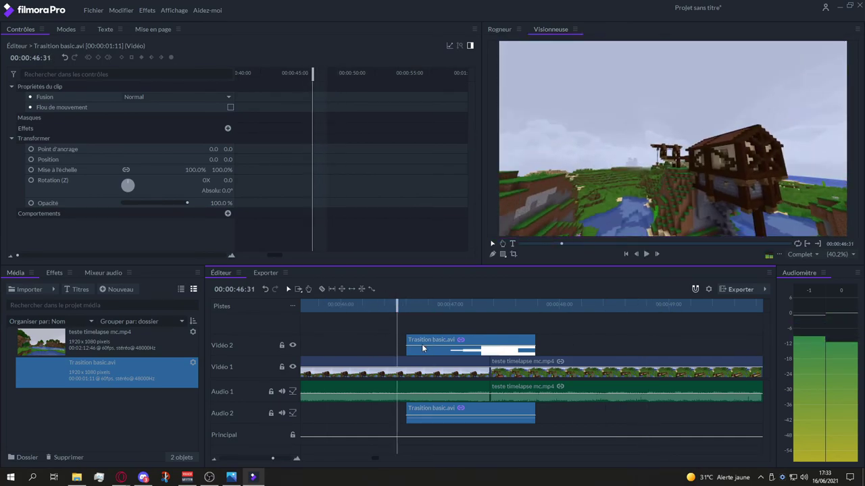
pyautogui.press('space')
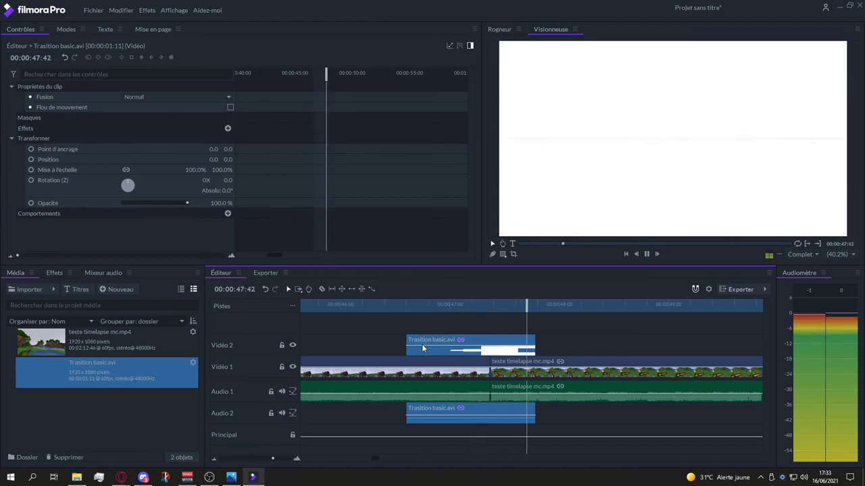
pyautogui.press('space')
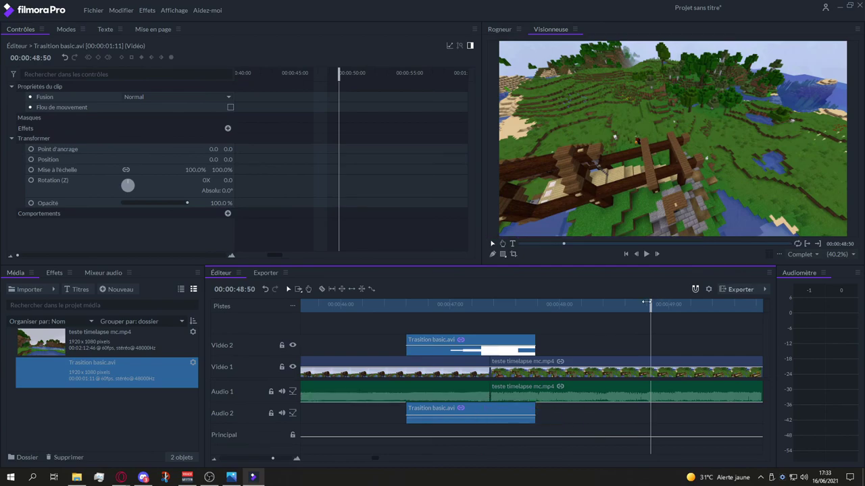
pyautogui.moveTo(630, 302)
pyautogui.mouseDown()
pyautogui.moveTo(510, 299)
pyautogui.moveTo(389, 279)
pyautogui.mouseUp()
pyautogui.press('space')
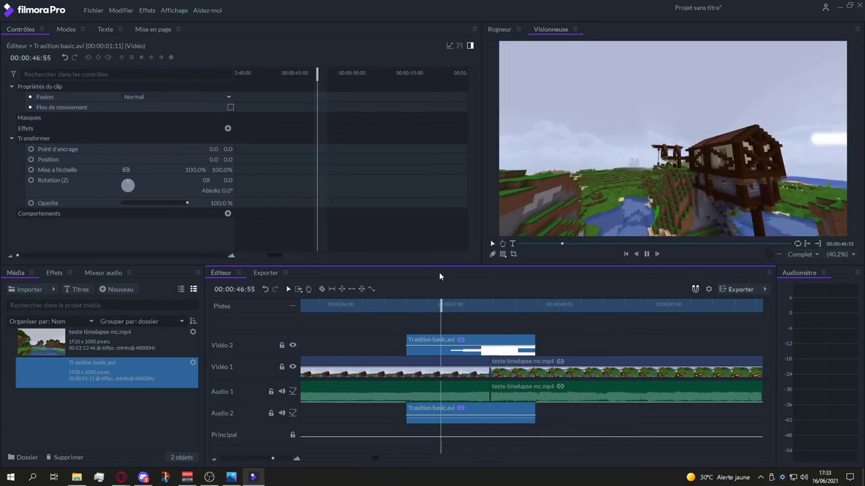
pyautogui.press('space')
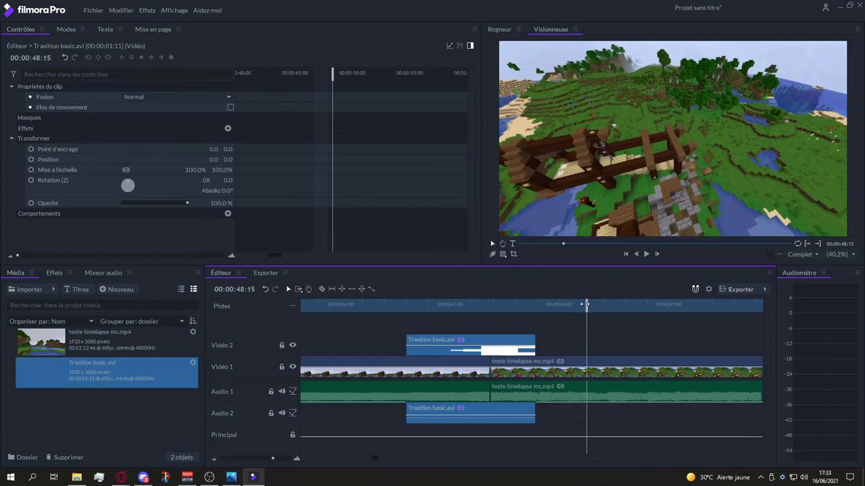
pyautogui.moveTo(593, 307); pyautogui.dragTo(419, 291)
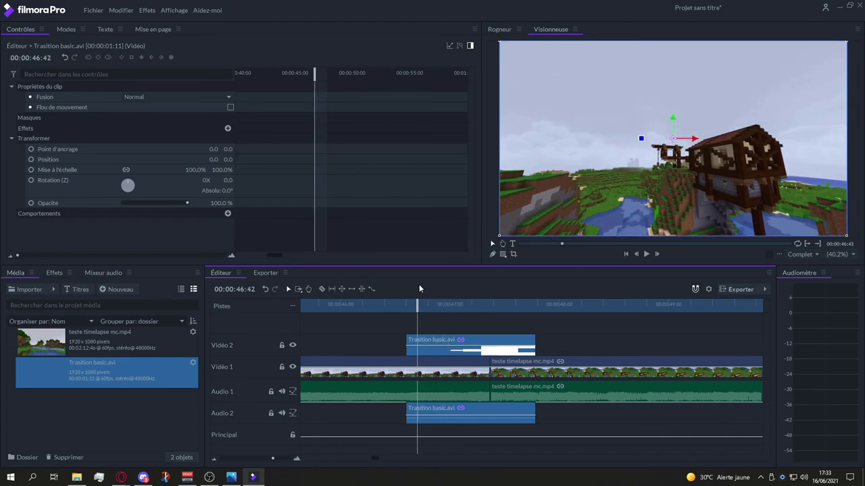
pyautogui.press('space')
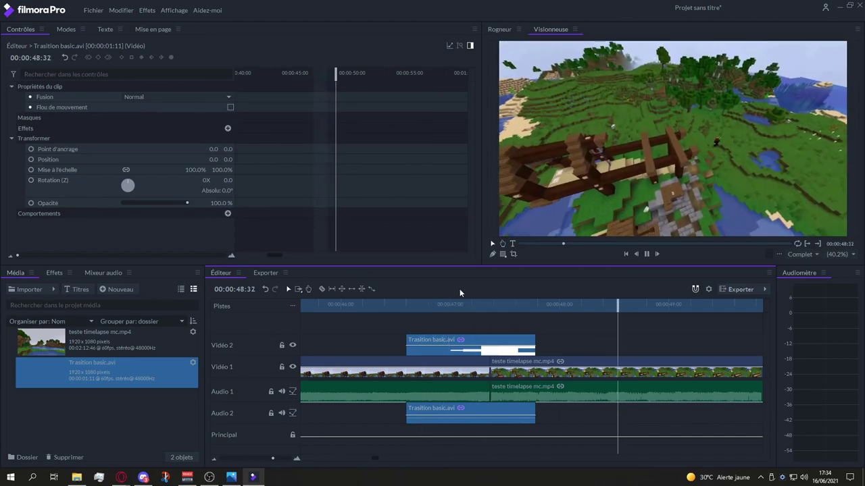
pyautogui.press('space')
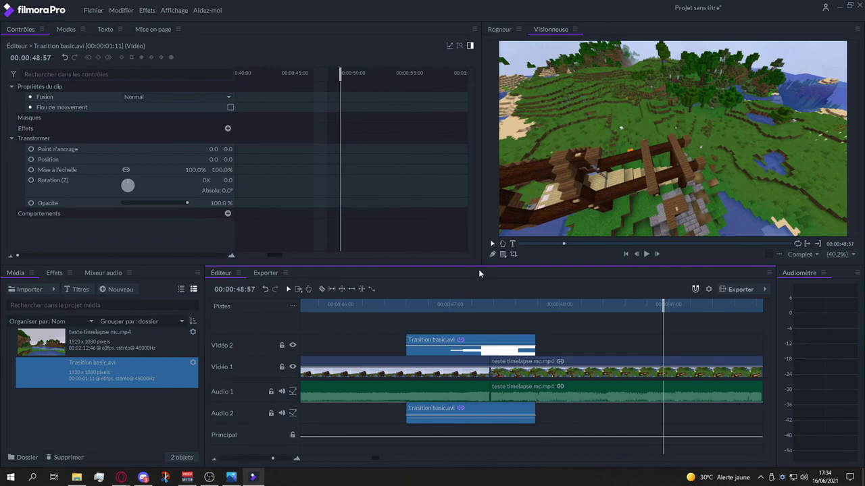